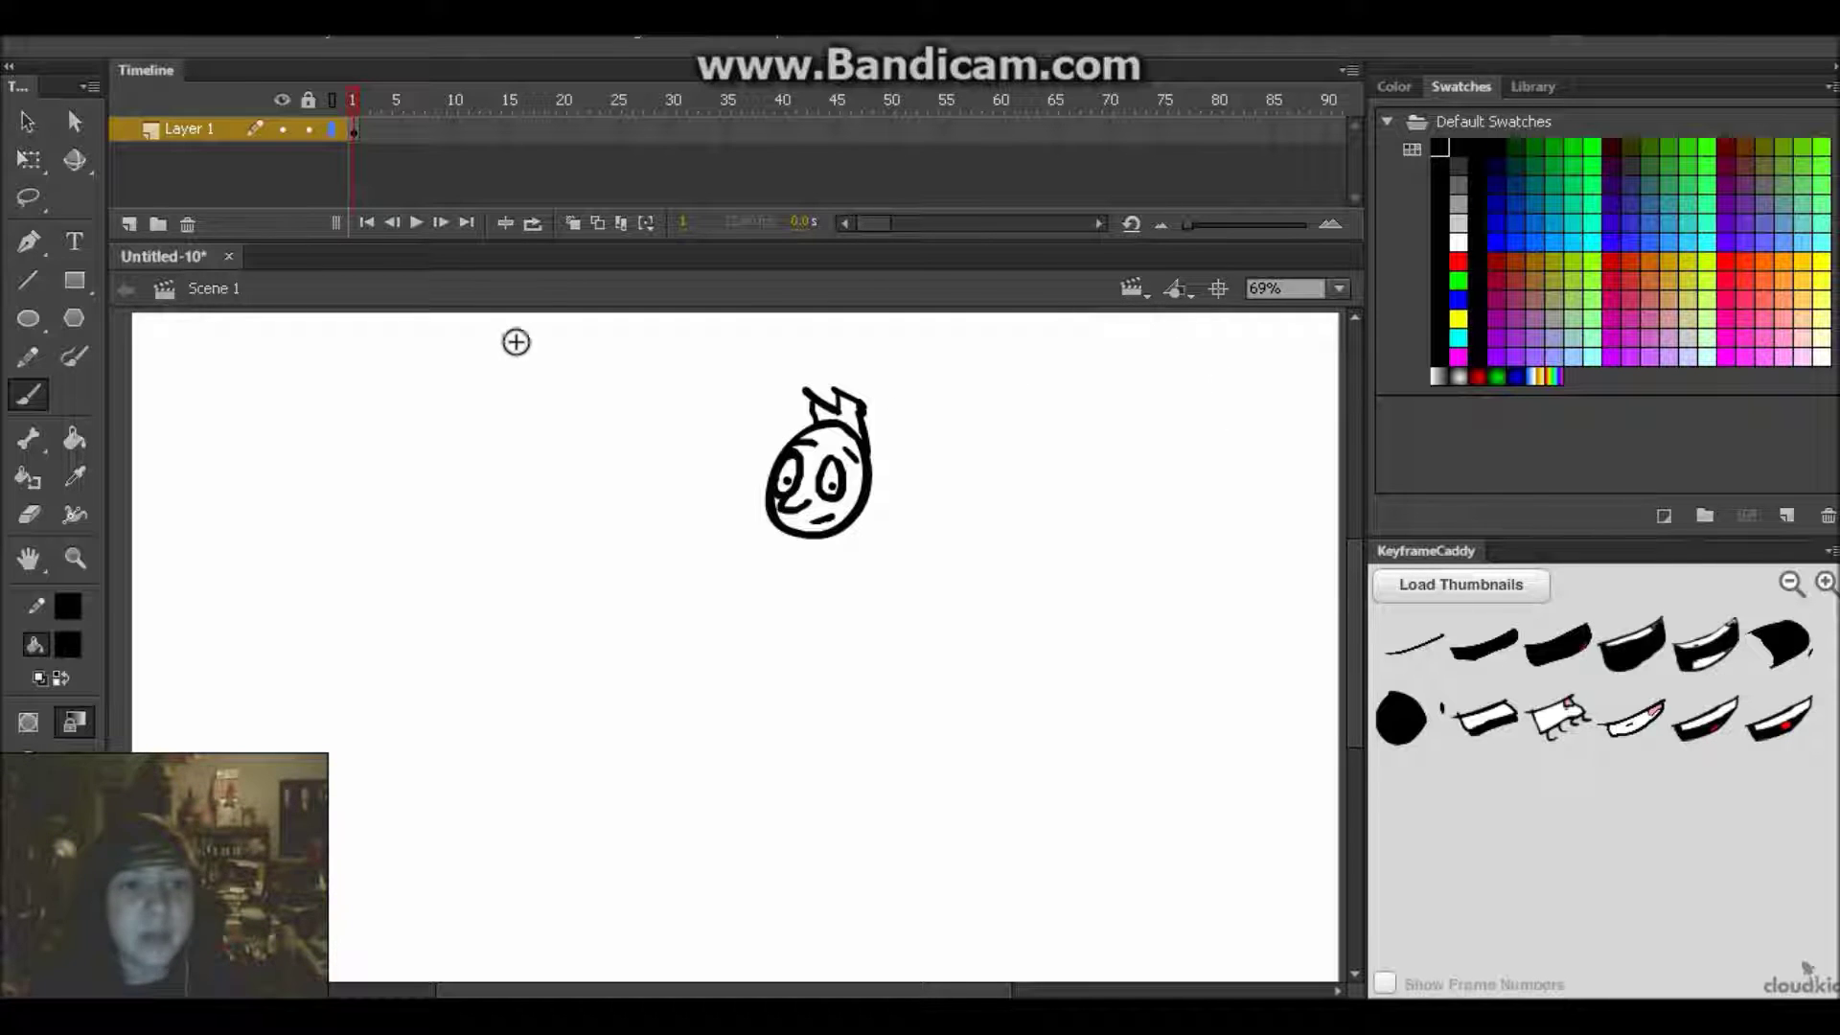
Insert a blank keyframe at frame 3 of Layer 1 and turn on onion skinning.
left_click(377, 135)
key("F7")
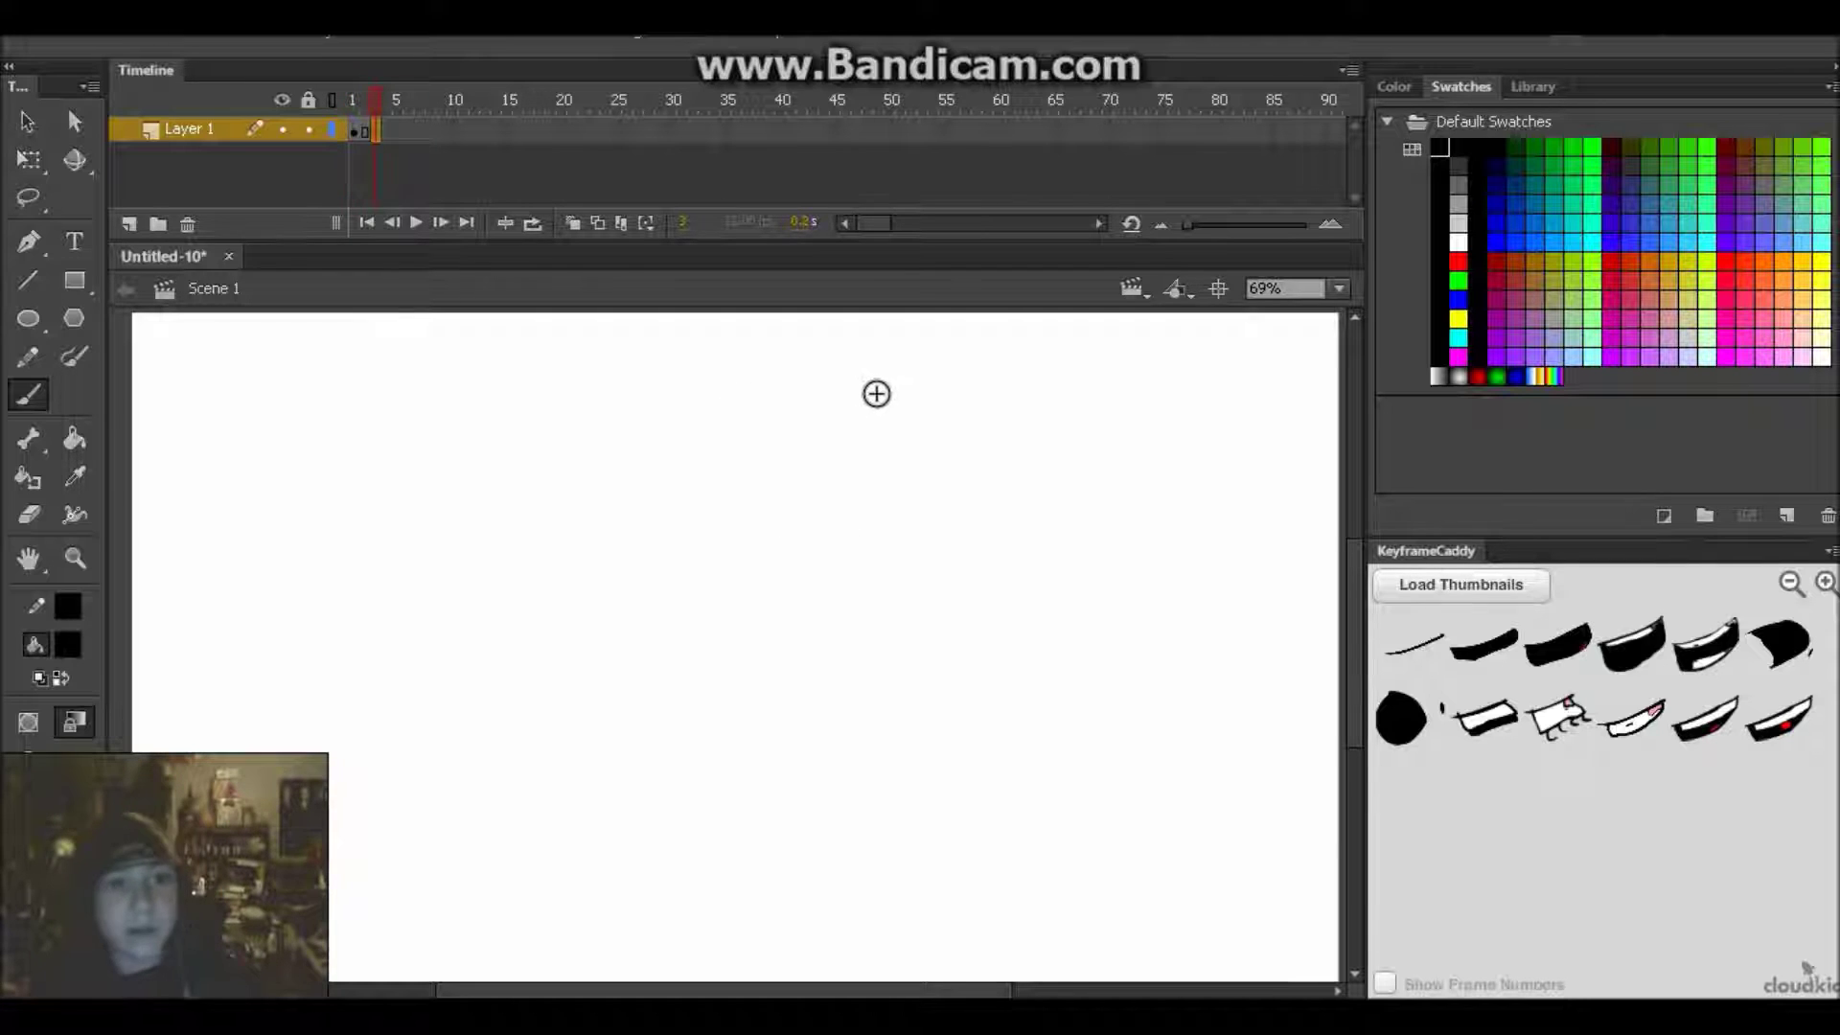
left_click(575, 227)
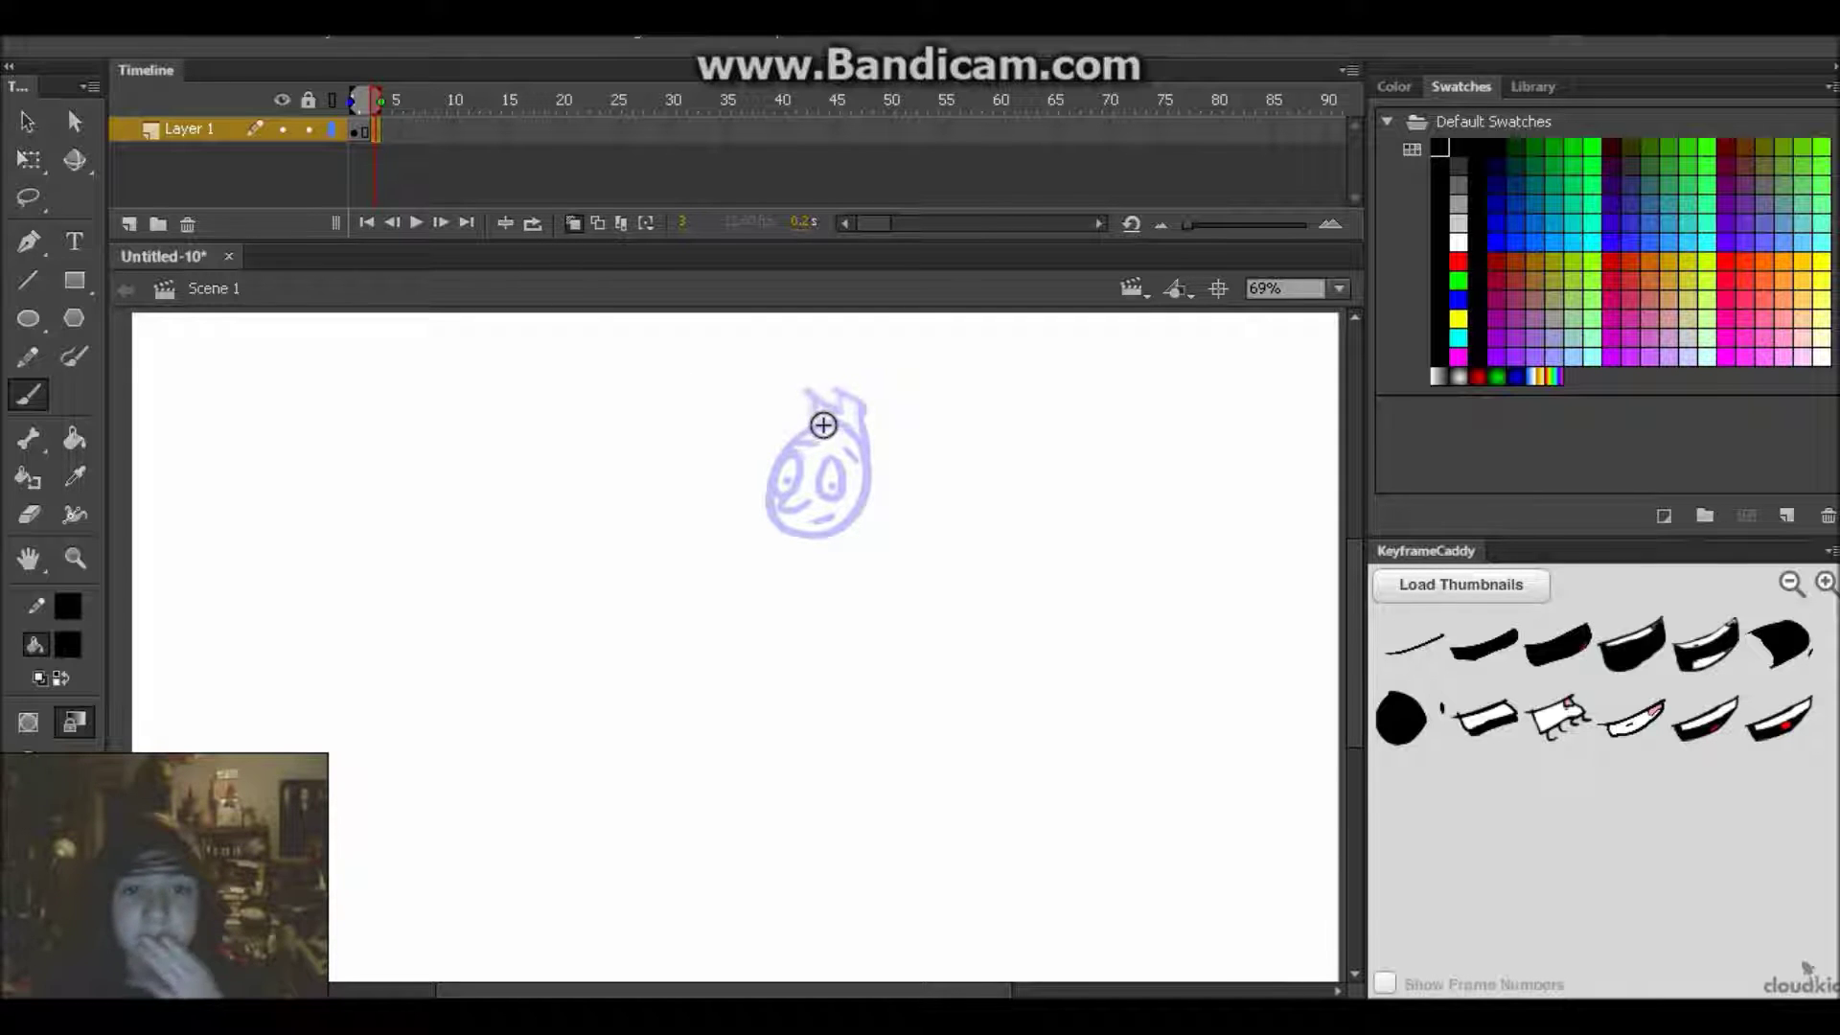
Draw the head turned to the right in frame 3 with the Brush, including hair, eyes, nose and mouth.
mouse_move(824, 424)
left_mouse_down()
mouse_move(867, 503)
mouse_move(815, 536)
mouse_move(825, 433)
mouse_move(786, 516)
mouse_move(870, 501)
mouse_move(844, 424)
mouse_move(875, 494)
mouse_move(825, 425)
mouse_move(845, 389)
mouse_move(882, 417)
mouse_move(868, 479)
left_mouse_up()
key("ctrl+z")
key("ctrl+z")
left_click(856, 468)
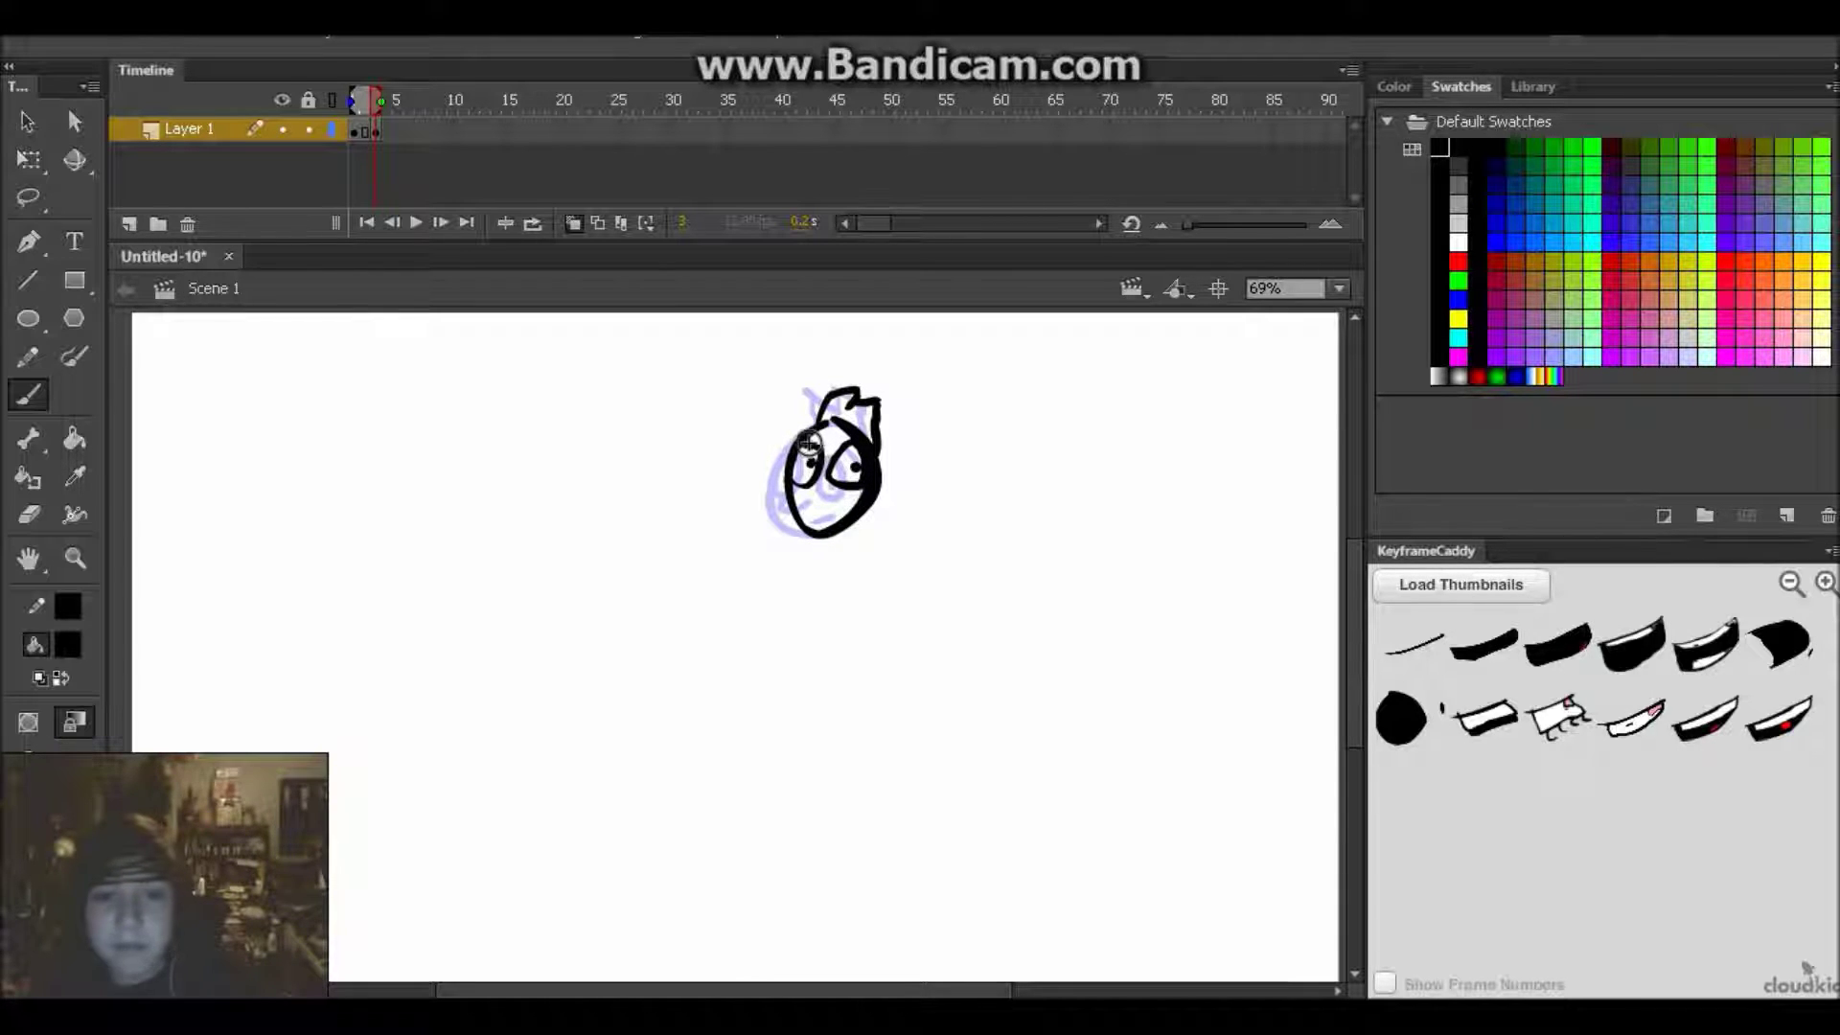
left_click_drag(828, 492, 855, 508)
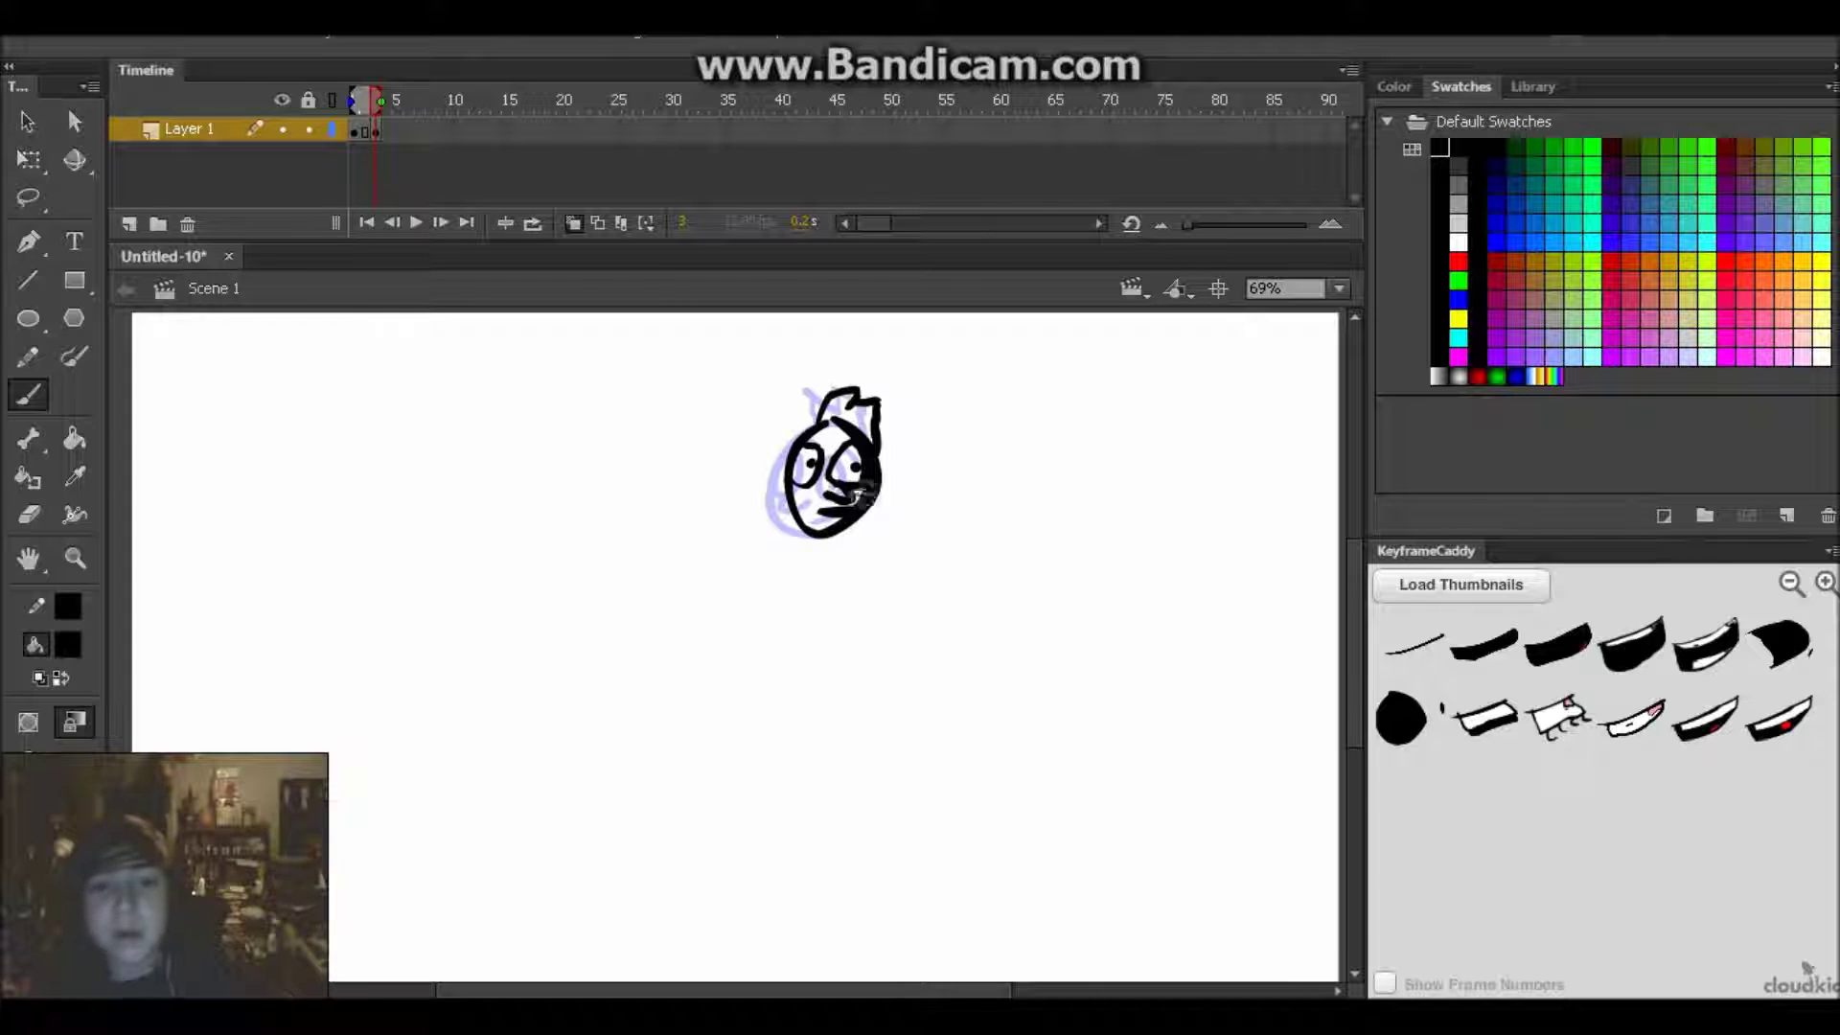
Insert a blank keyframe at frame 2 and keep onion skinning on to show both head poses.
left_click(365, 113)
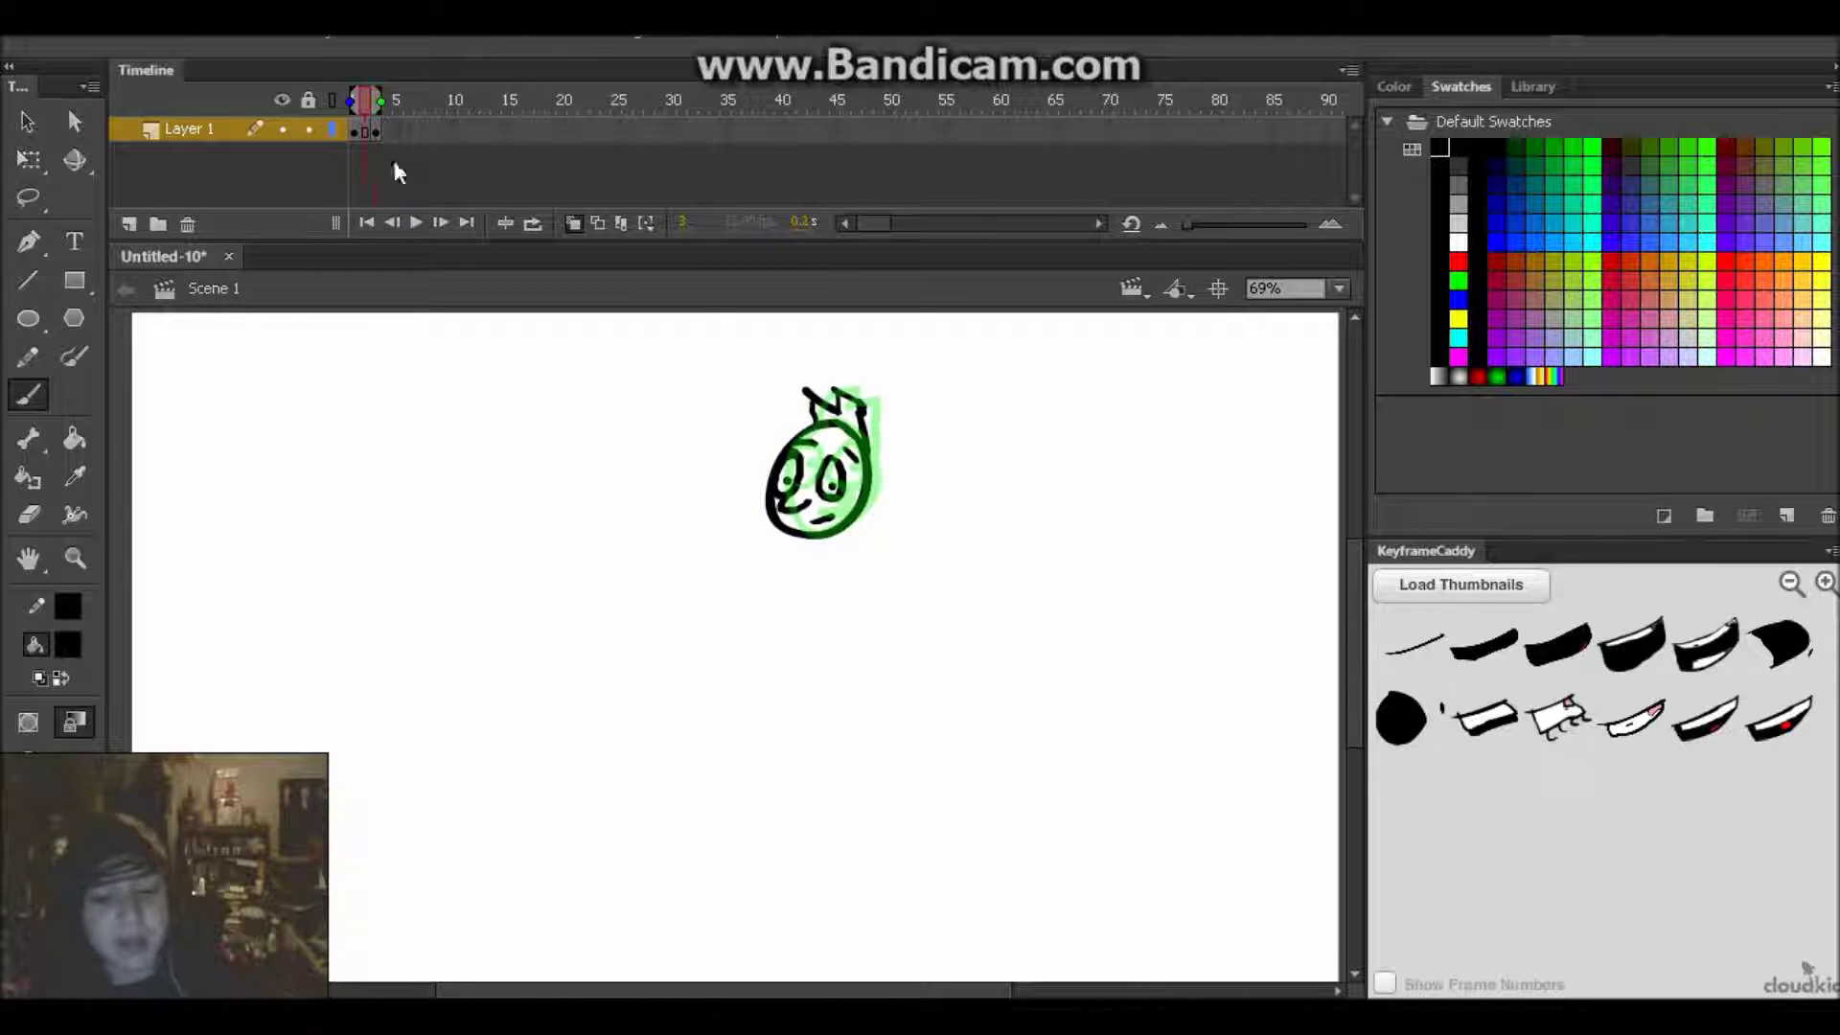
key("F7")
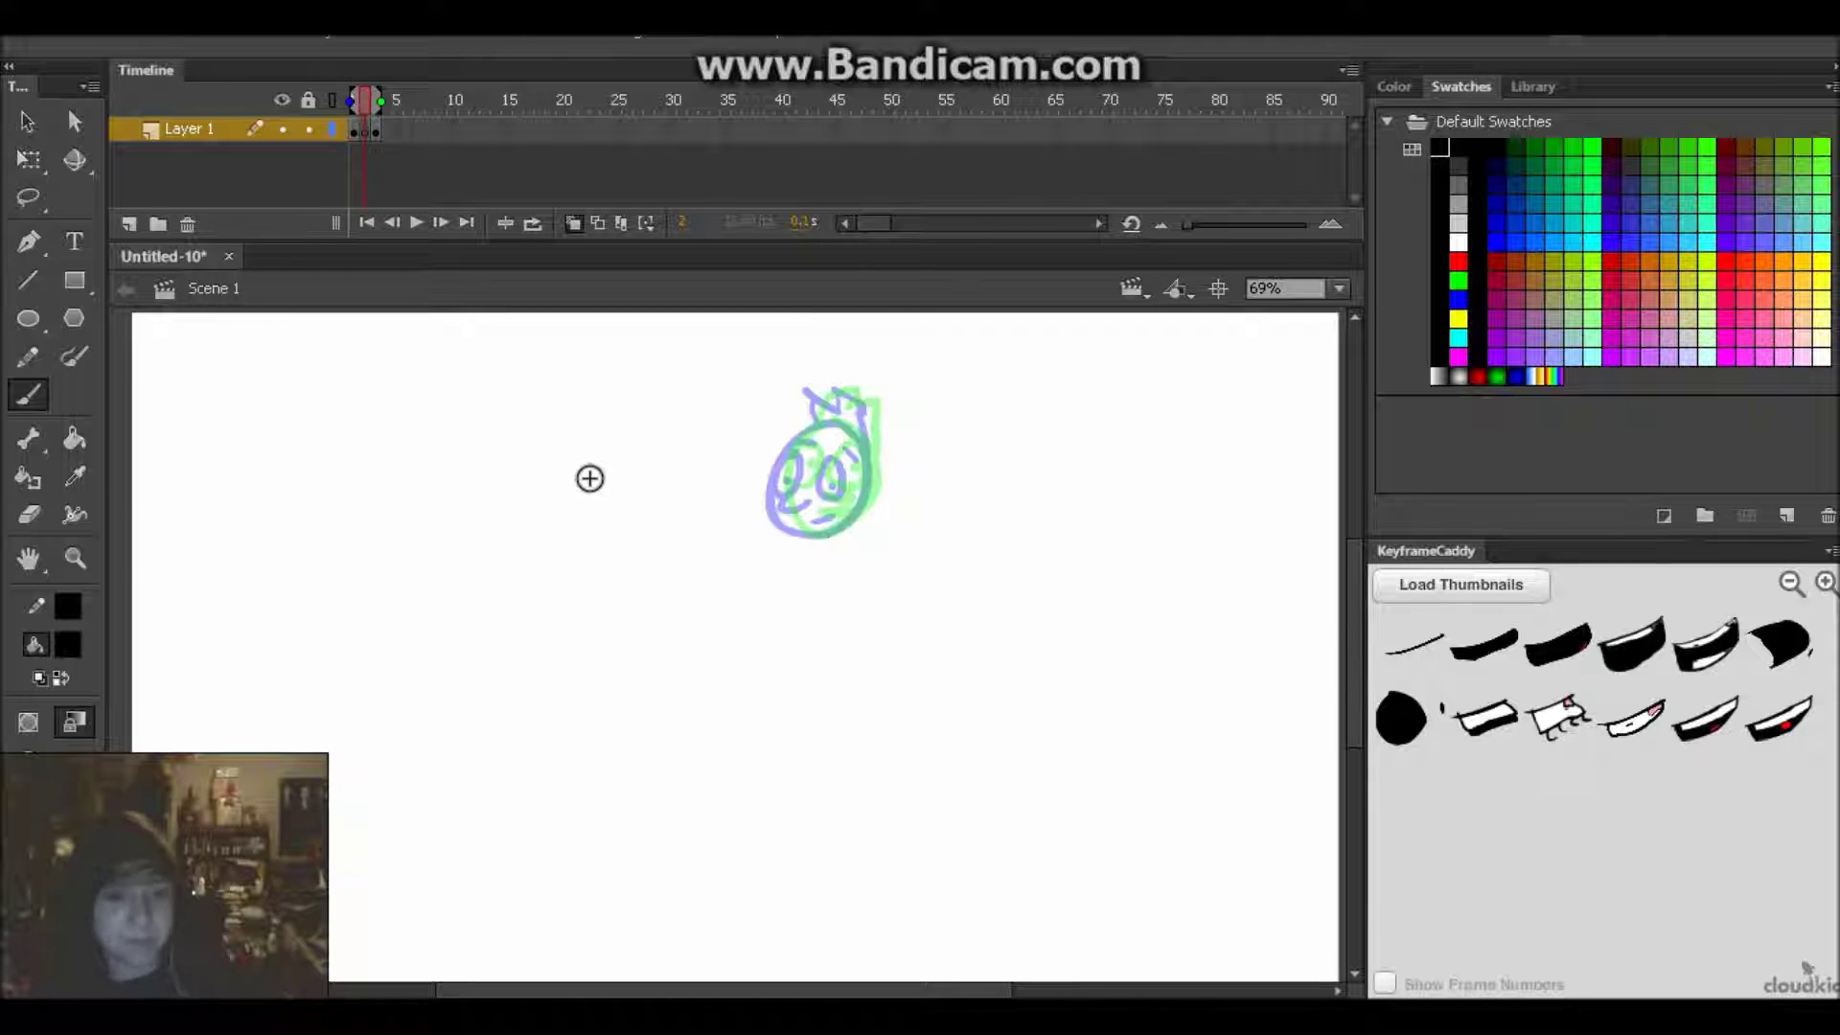
left_click(576, 225)
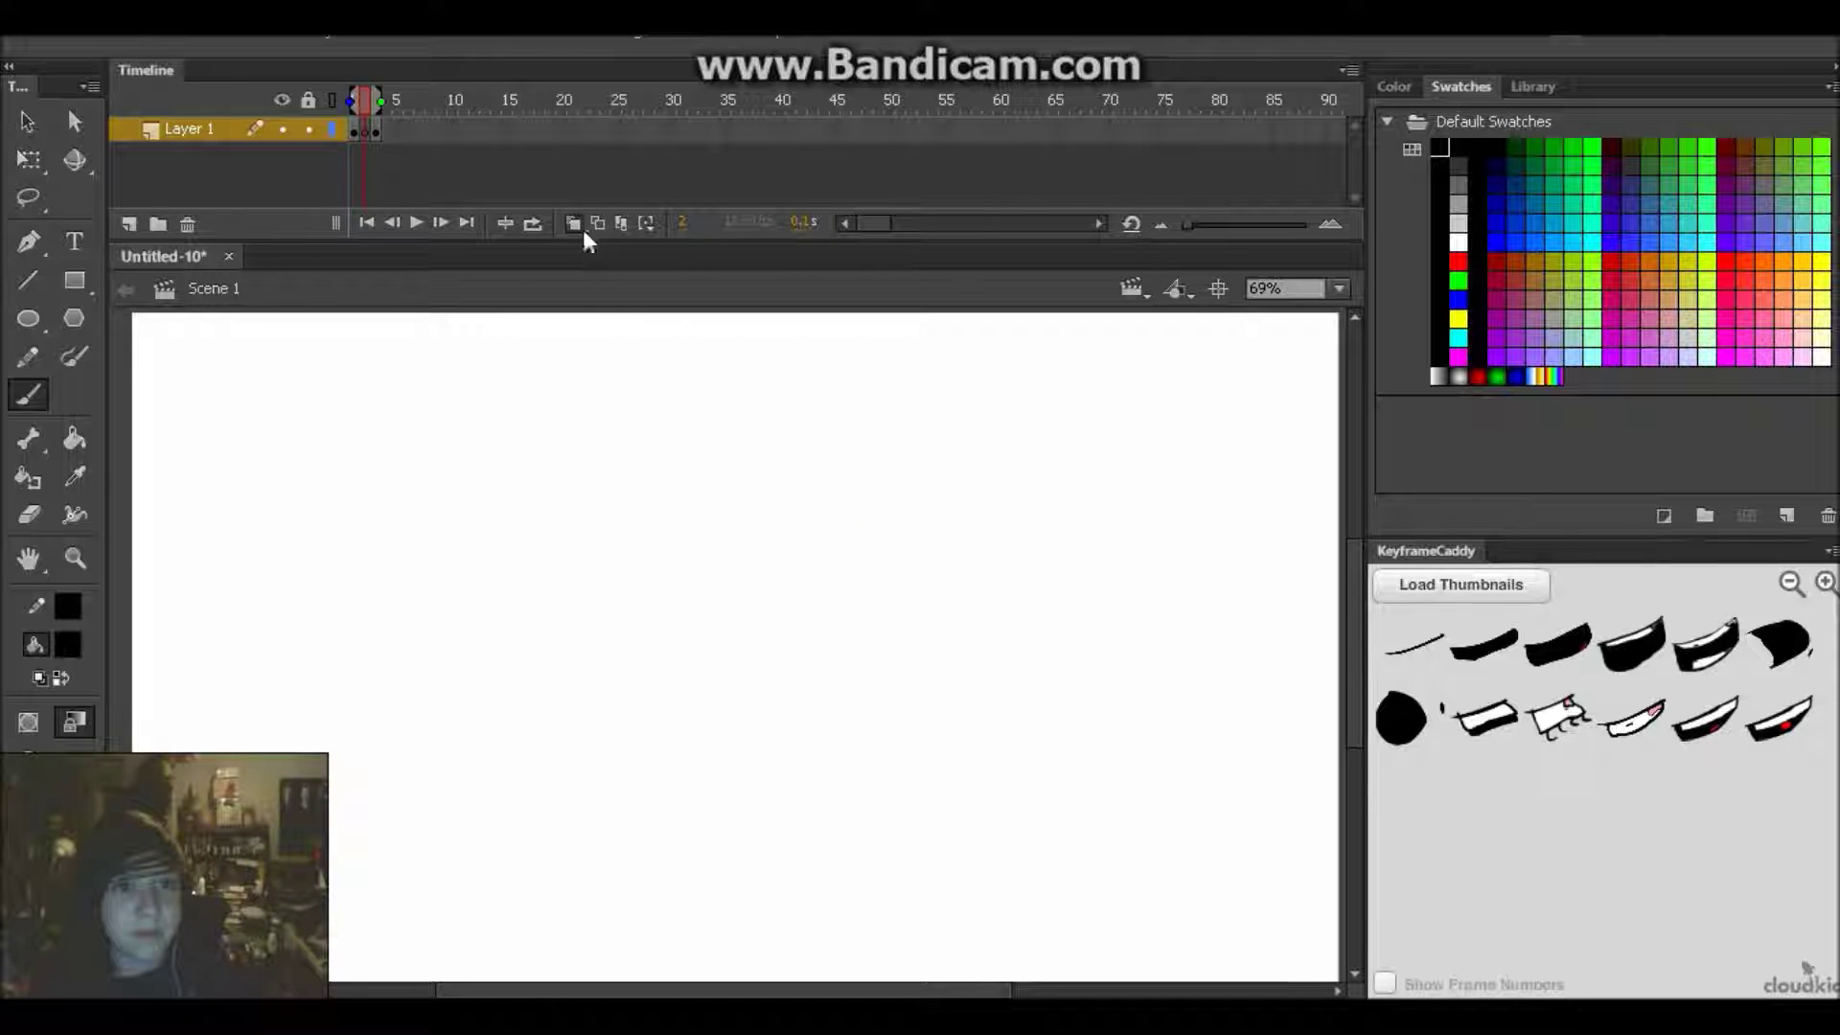
left_click(578, 226)
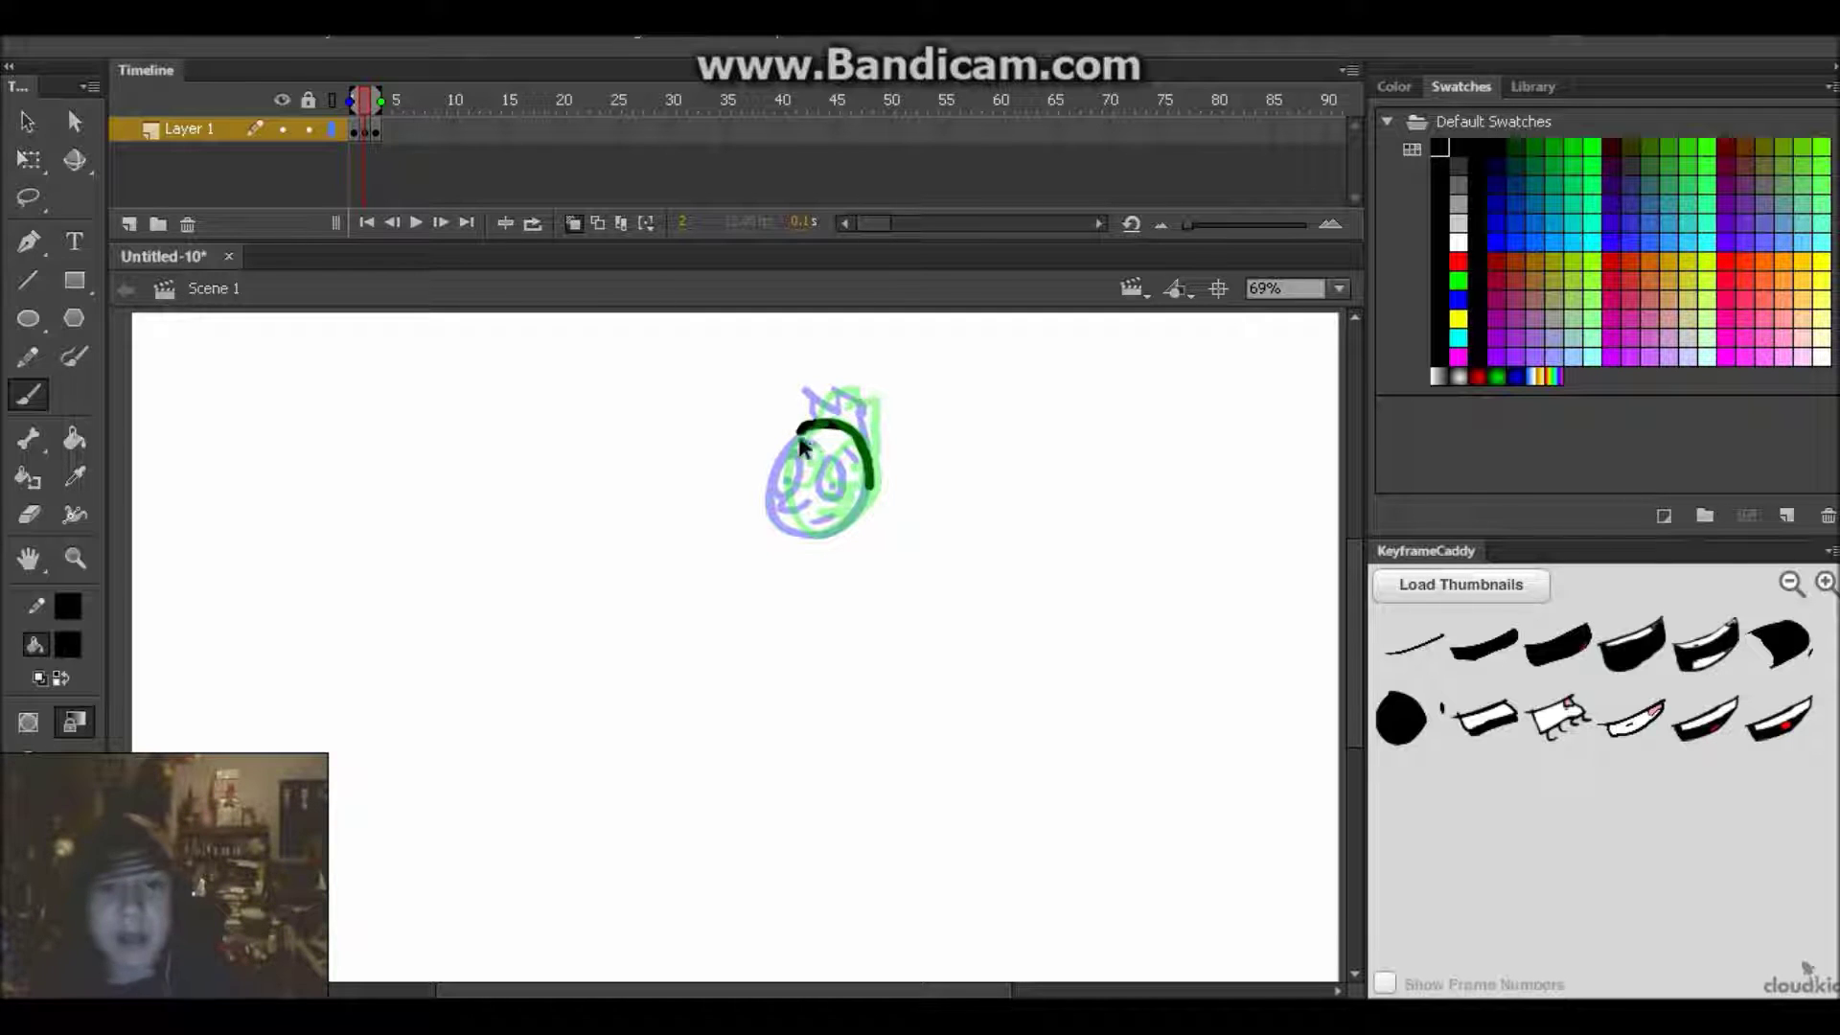
Undo the curved stroke and draw a wide, squarish head outline around both onion-skinned heads in frame 2.
key("ctrl+z")
mouse_move(776, 427)
left_mouse_down()
mouse_move(873, 437)
mouse_move(880, 496)
mouse_move(859, 528)
mouse_move(777, 533)
mouse_move(759, 482)
mouse_move(788, 423)
left_mouse_up()
left_click_drag(884, 511, 871, 526)
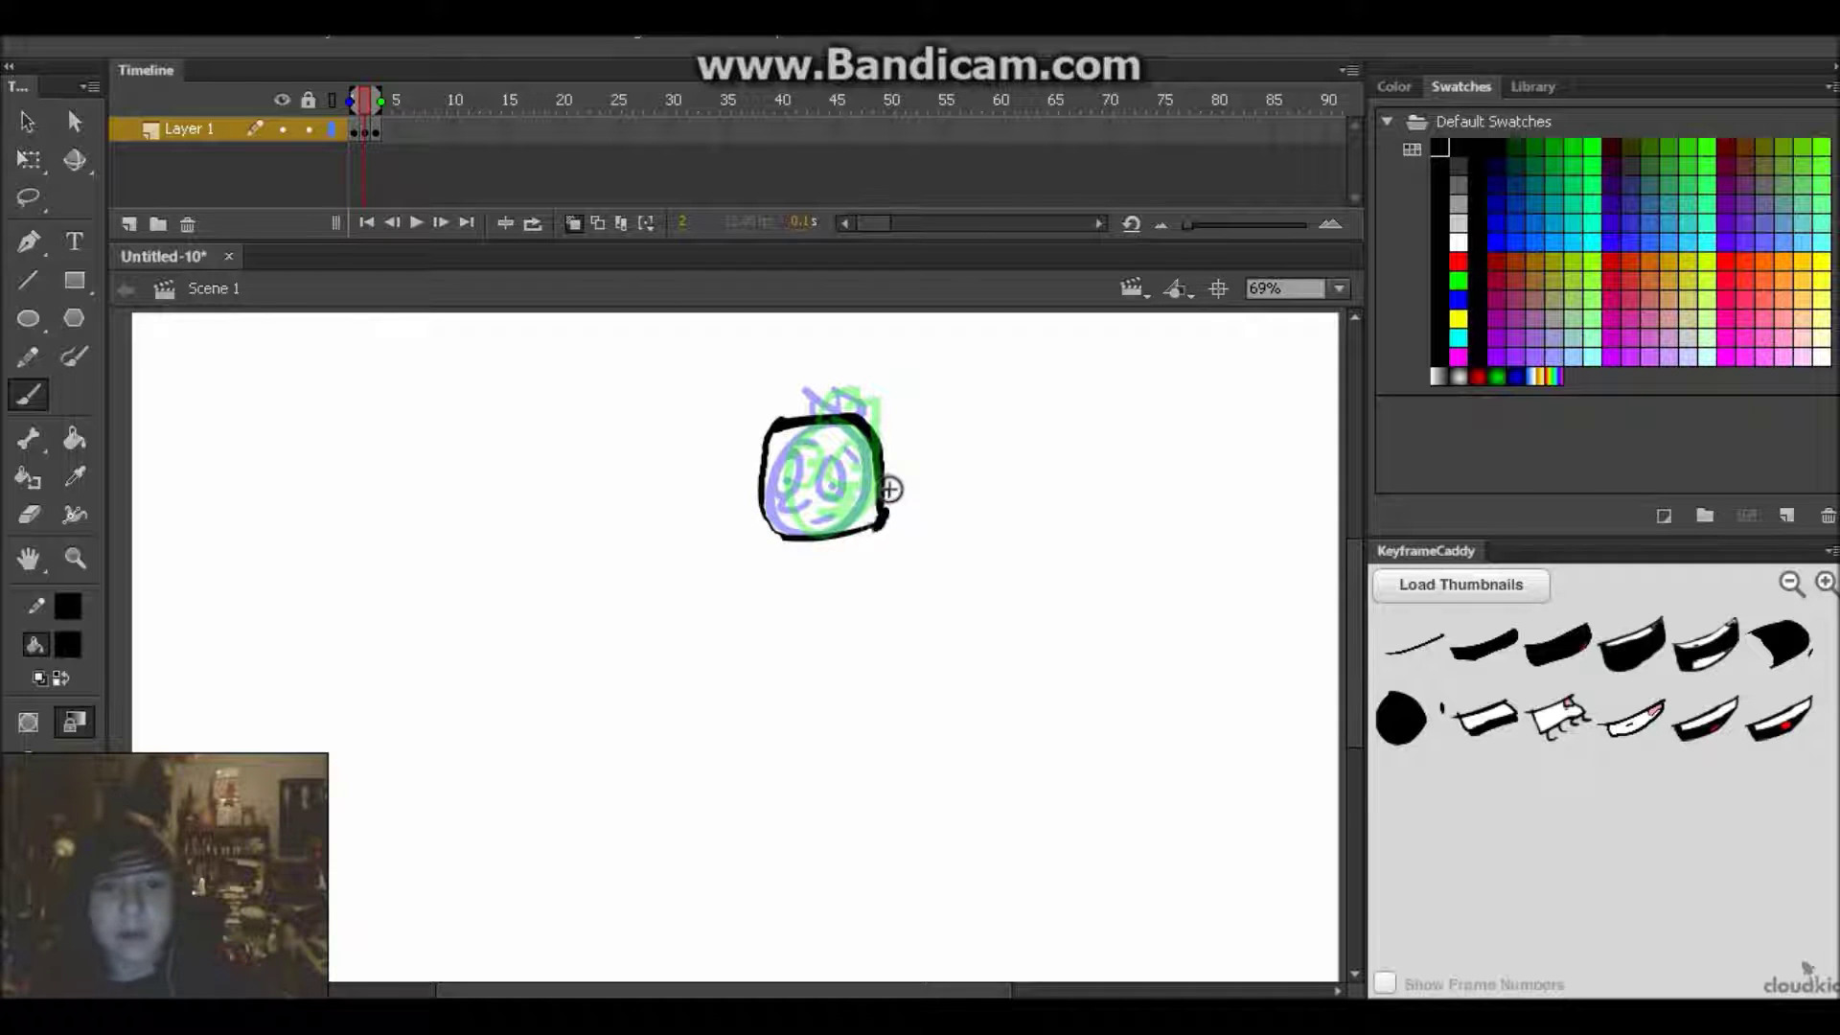
Add an eye band with four pupils, a nose, a mouth and two-pointed hair to the squarish head.
mouse_move(797, 447)
left_mouse_down()
mouse_move(778, 459)
mouse_move(877, 446)
left_mouse_up()
key("ctrl+z")
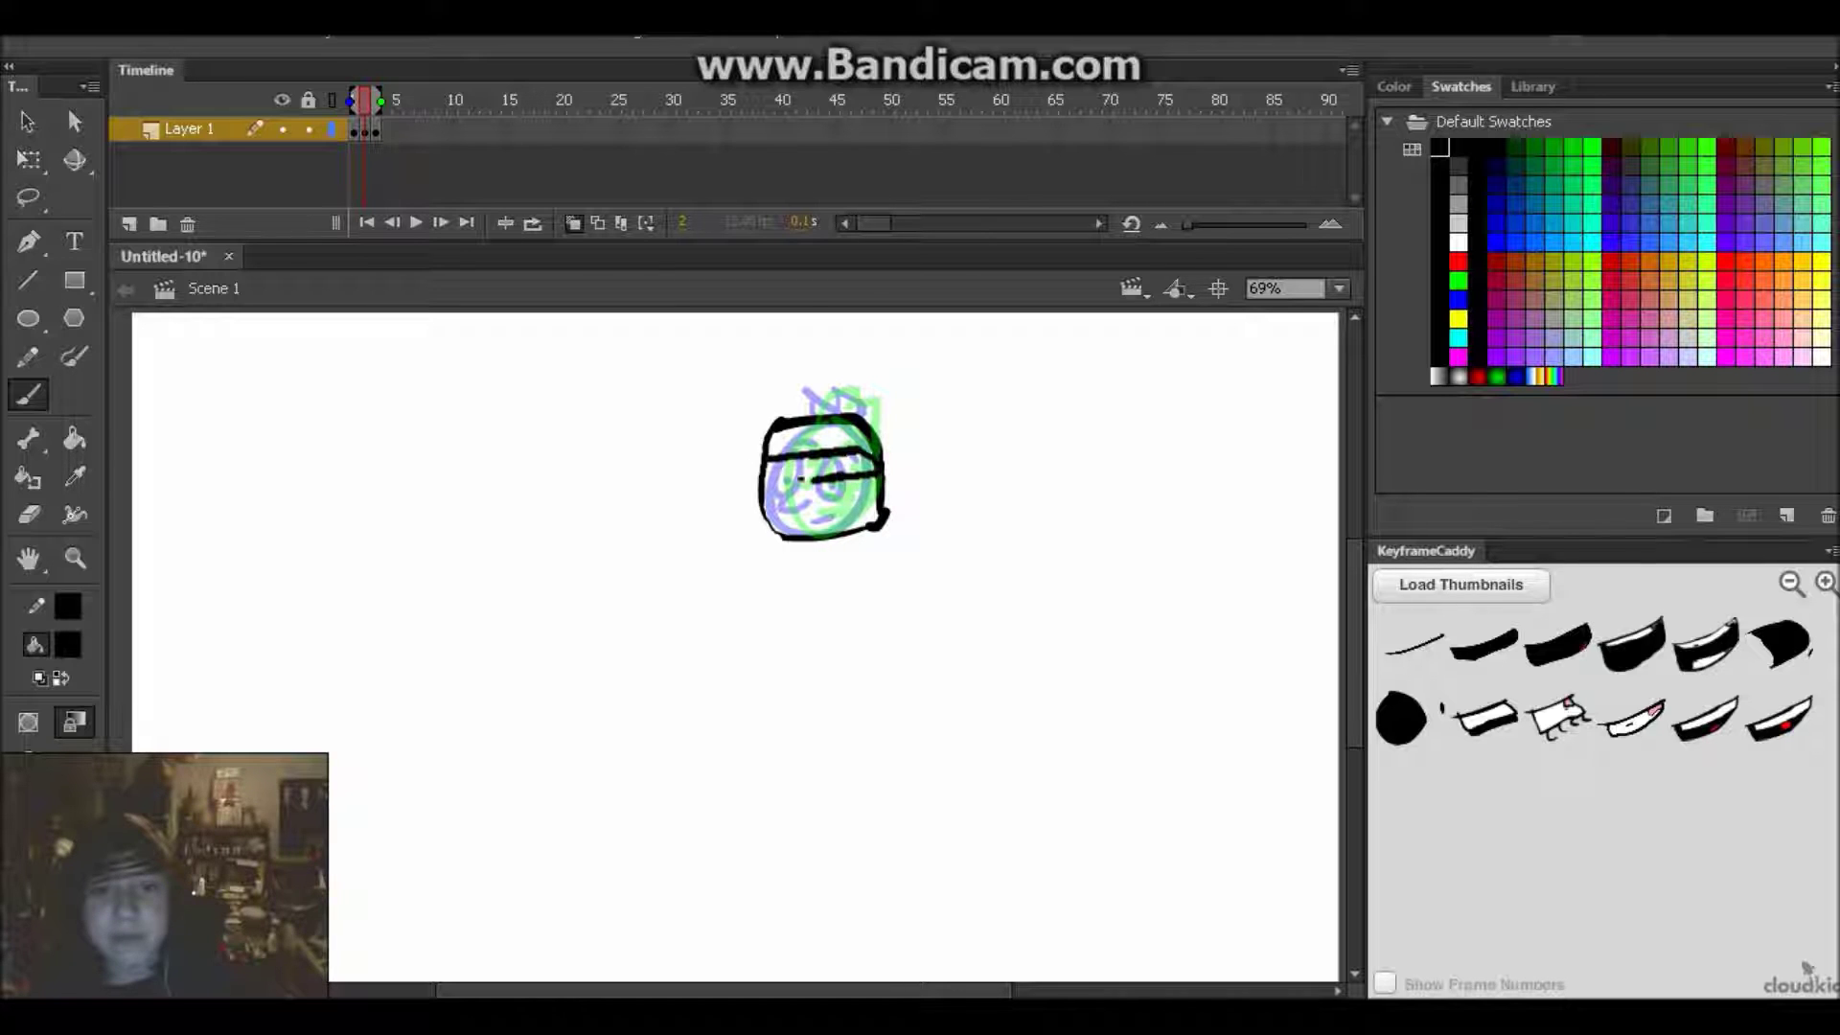
left_click_drag(772, 483, 765, 479)
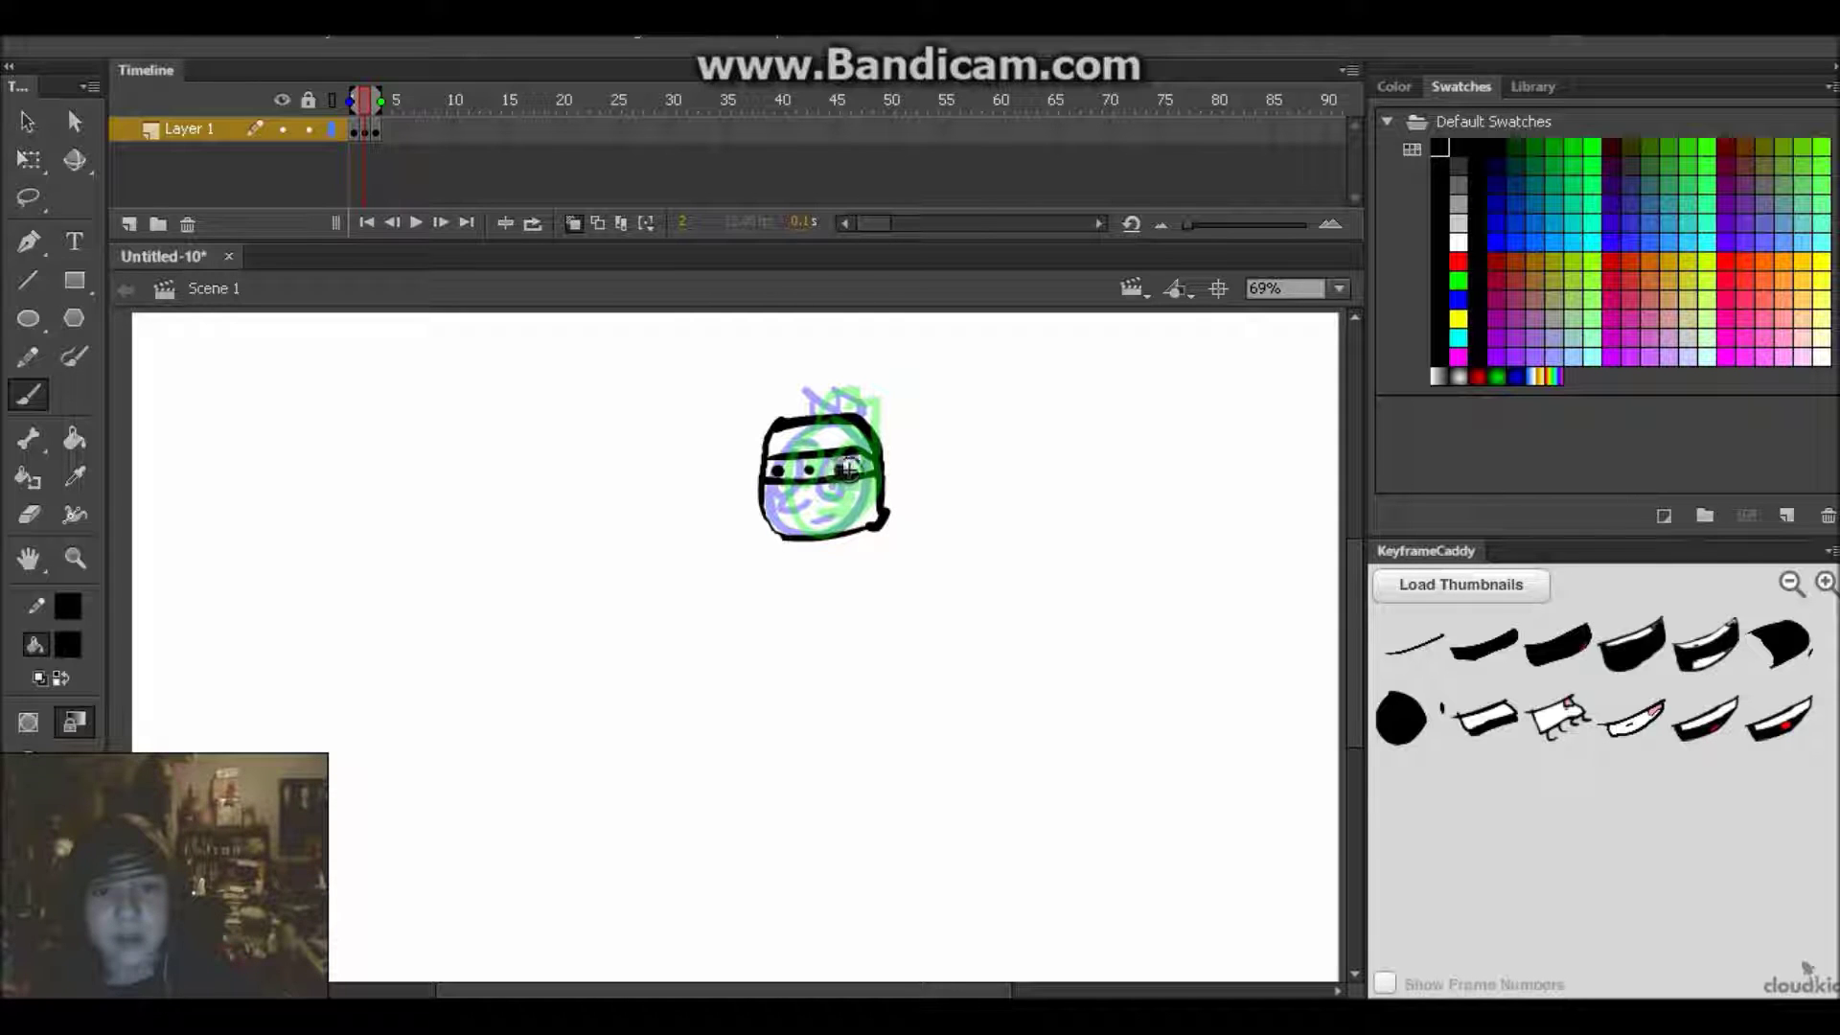
mouse_move(823, 491)
left_mouse_down()
mouse_move(810, 512)
mouse_move(828, 510)
left_mouse_up()
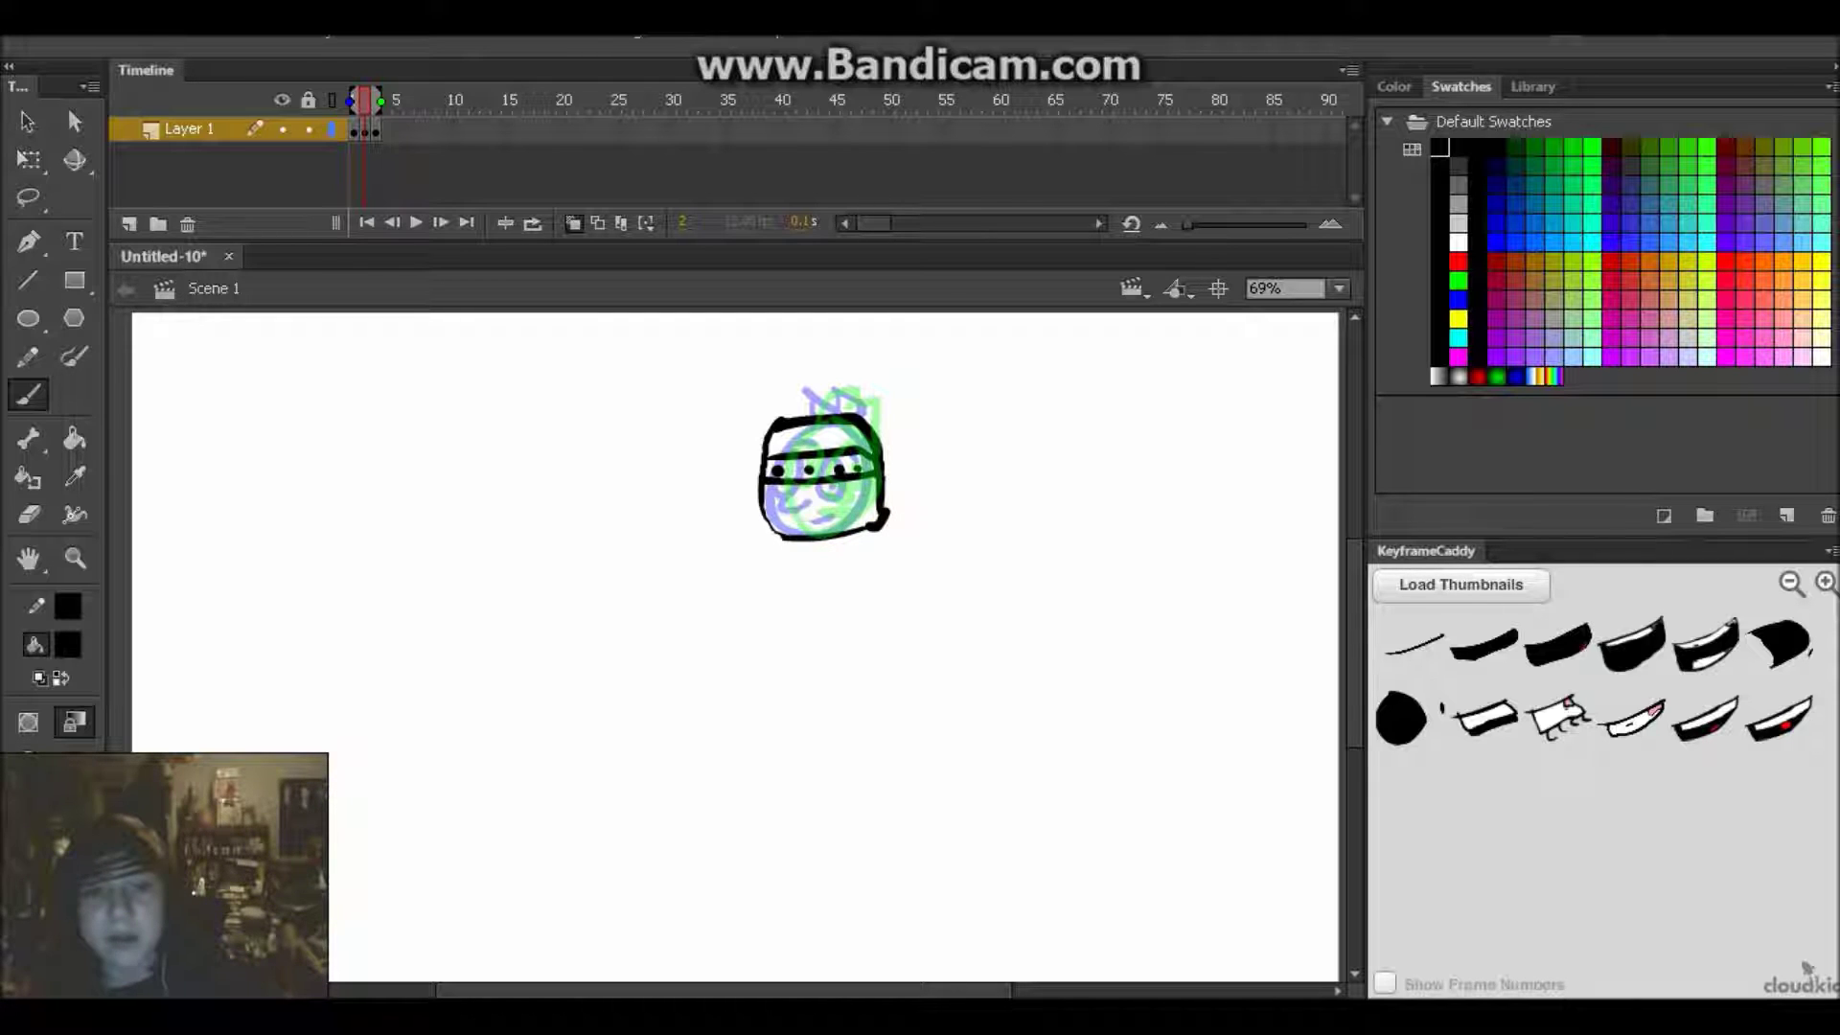
mouse_move(778, 422)
left_mouse_down()
mouse_move(755, 385)
mouse_move(870, 379)
mouse_move(867, 422)
mouse_move(761, 386)
mouse_move(821, 393)
mouse_move(874, 370)
mouse_move(877, 517)
left_mouse_up()
key("ctrl+z")
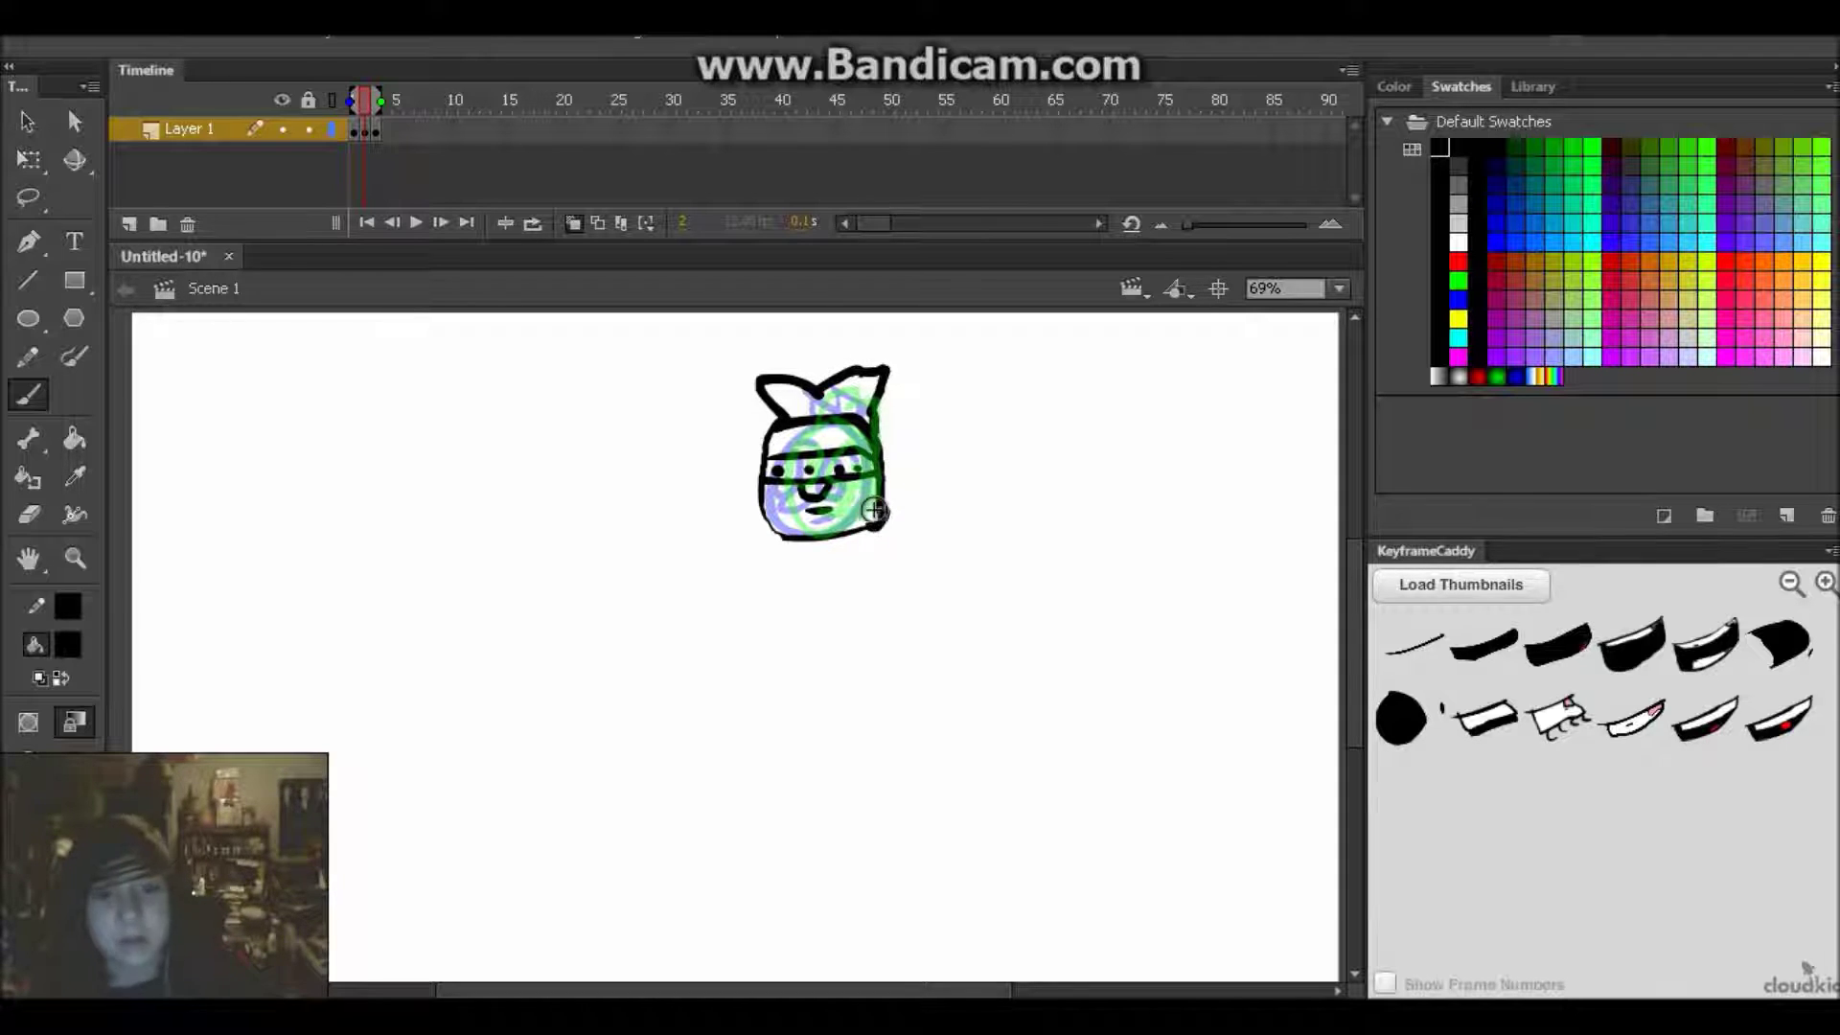
Step back and forth through frames 1 to 3 to check how the head turn moves.
key("comma")
key("period")
key("period")
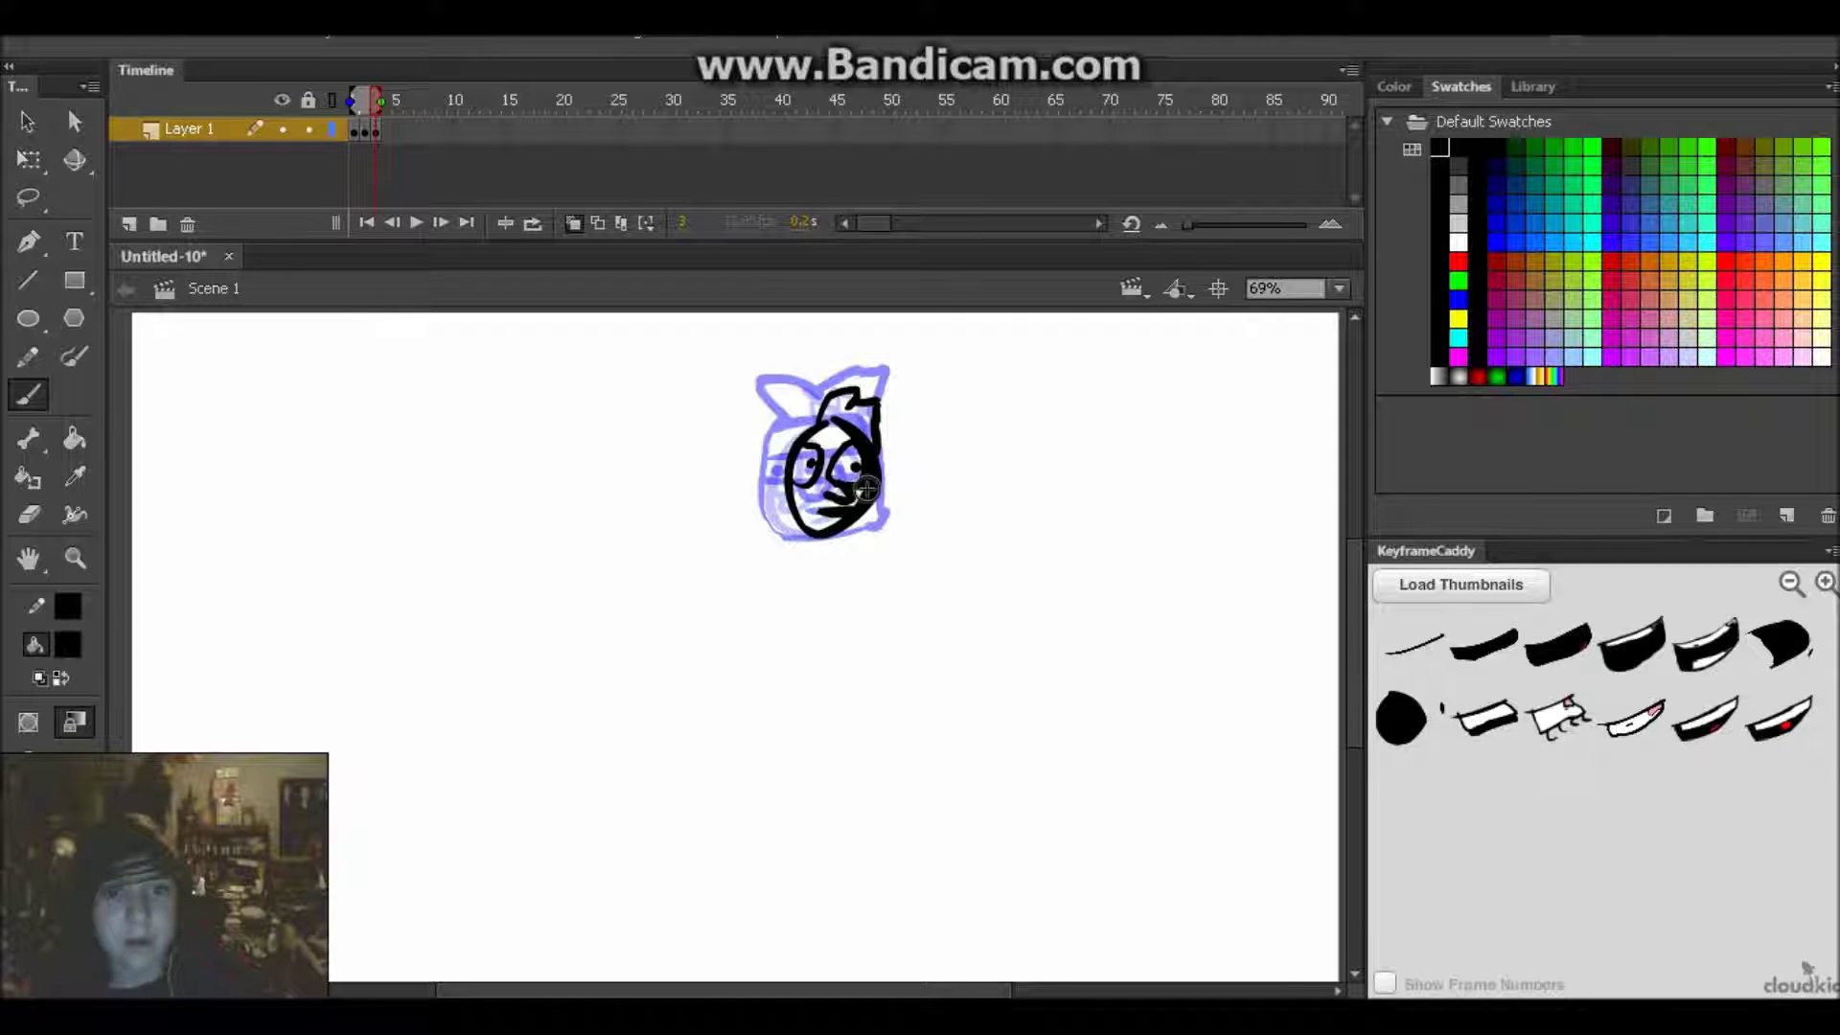
key("comma")
key("comma")
key("period")
key("period")
key("comma")
key("comma")
key("period")
key("period")
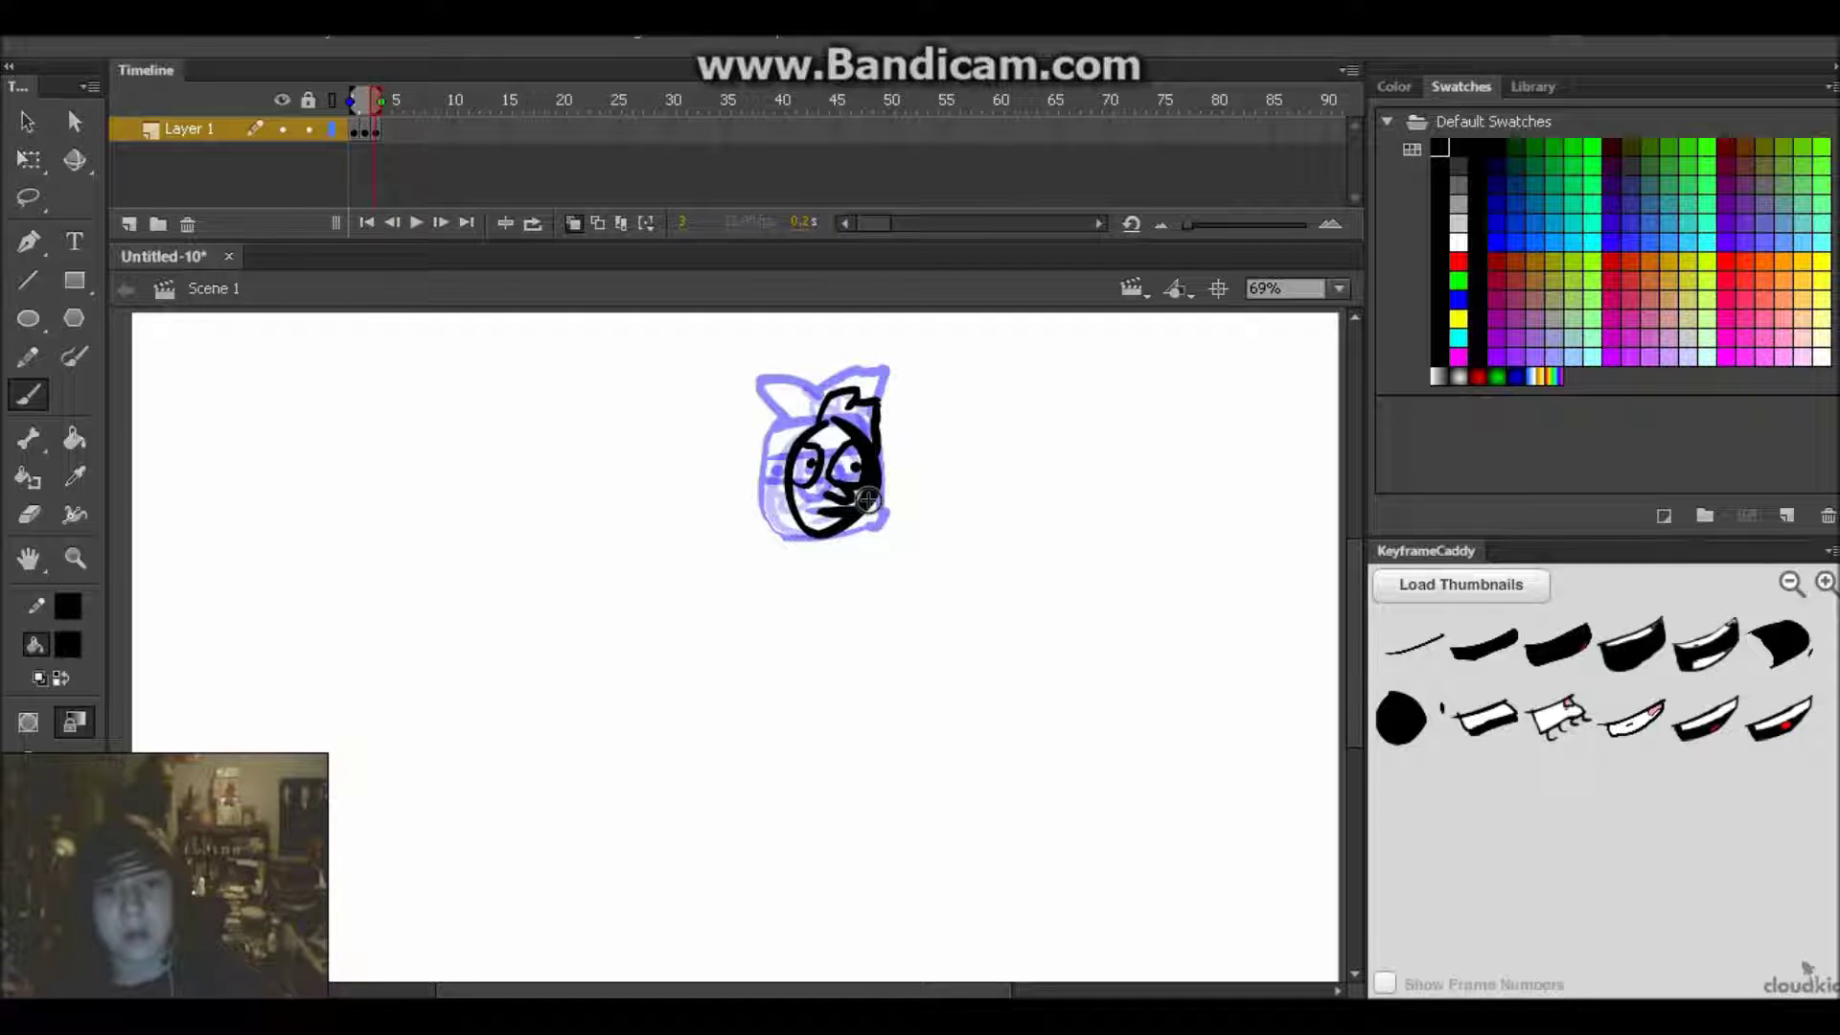
key("comma")
key("comma")
key("period")
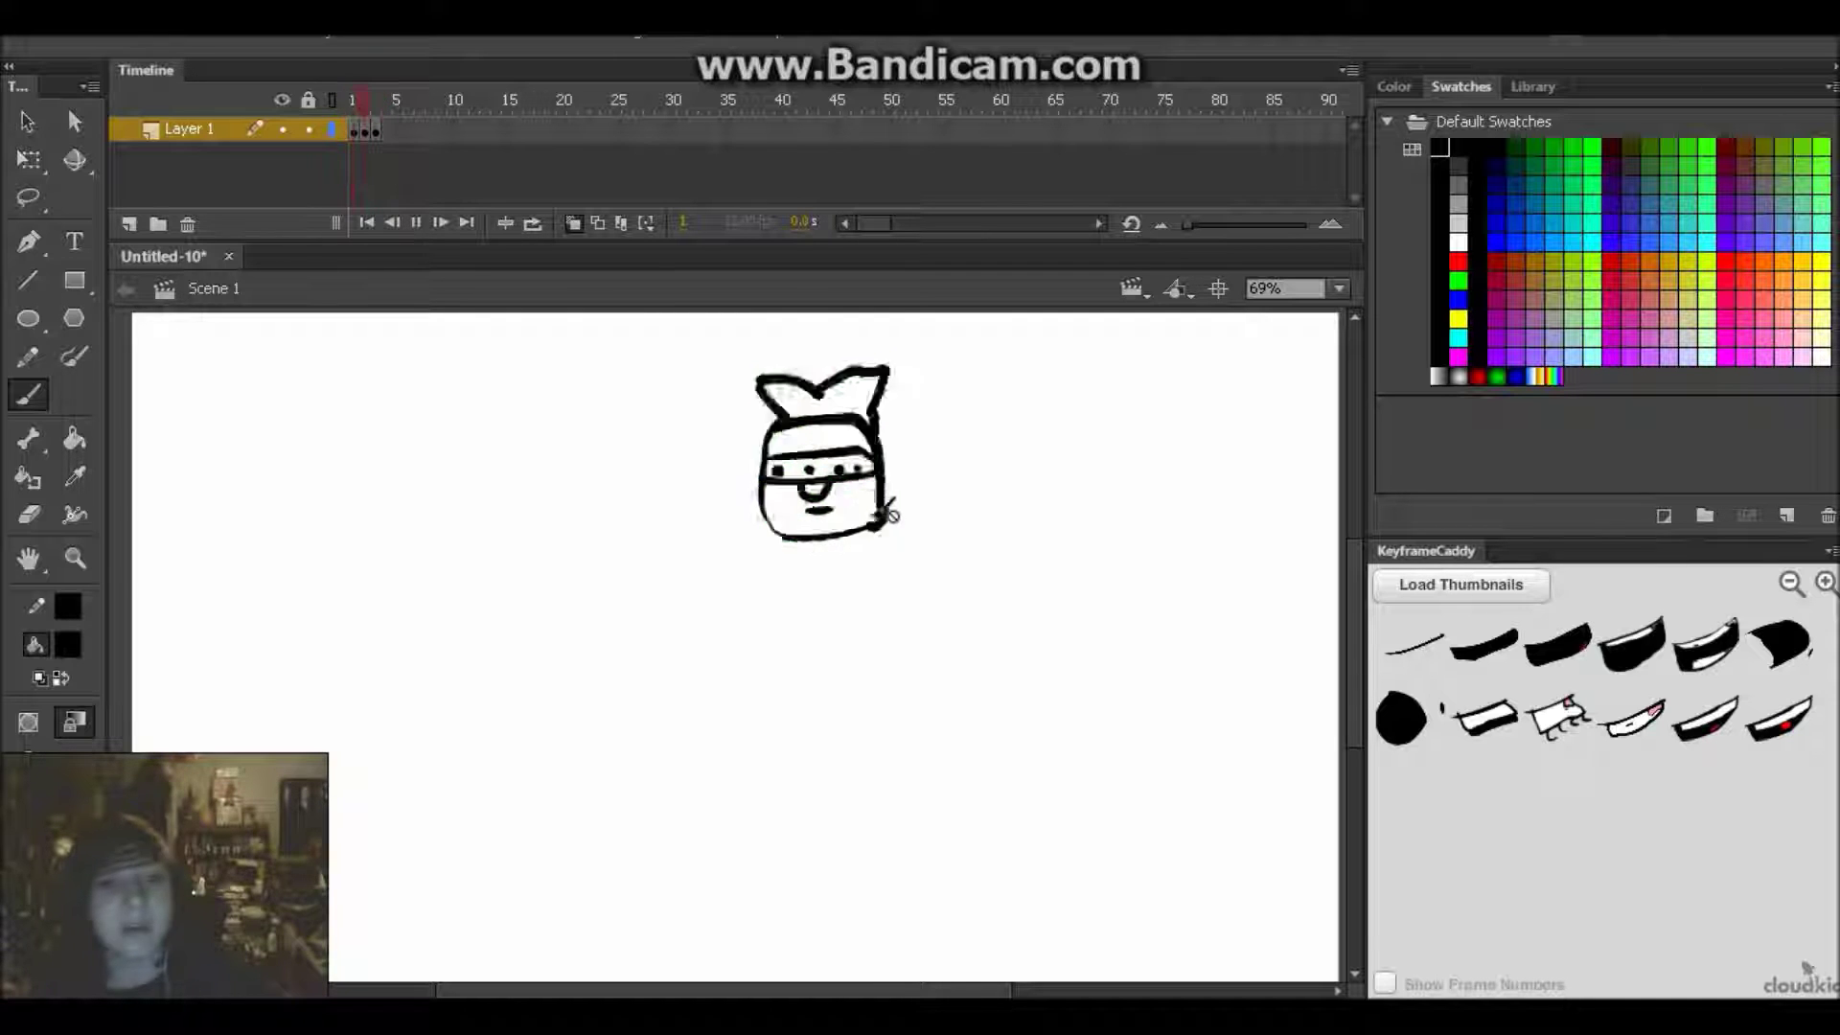
key("period")
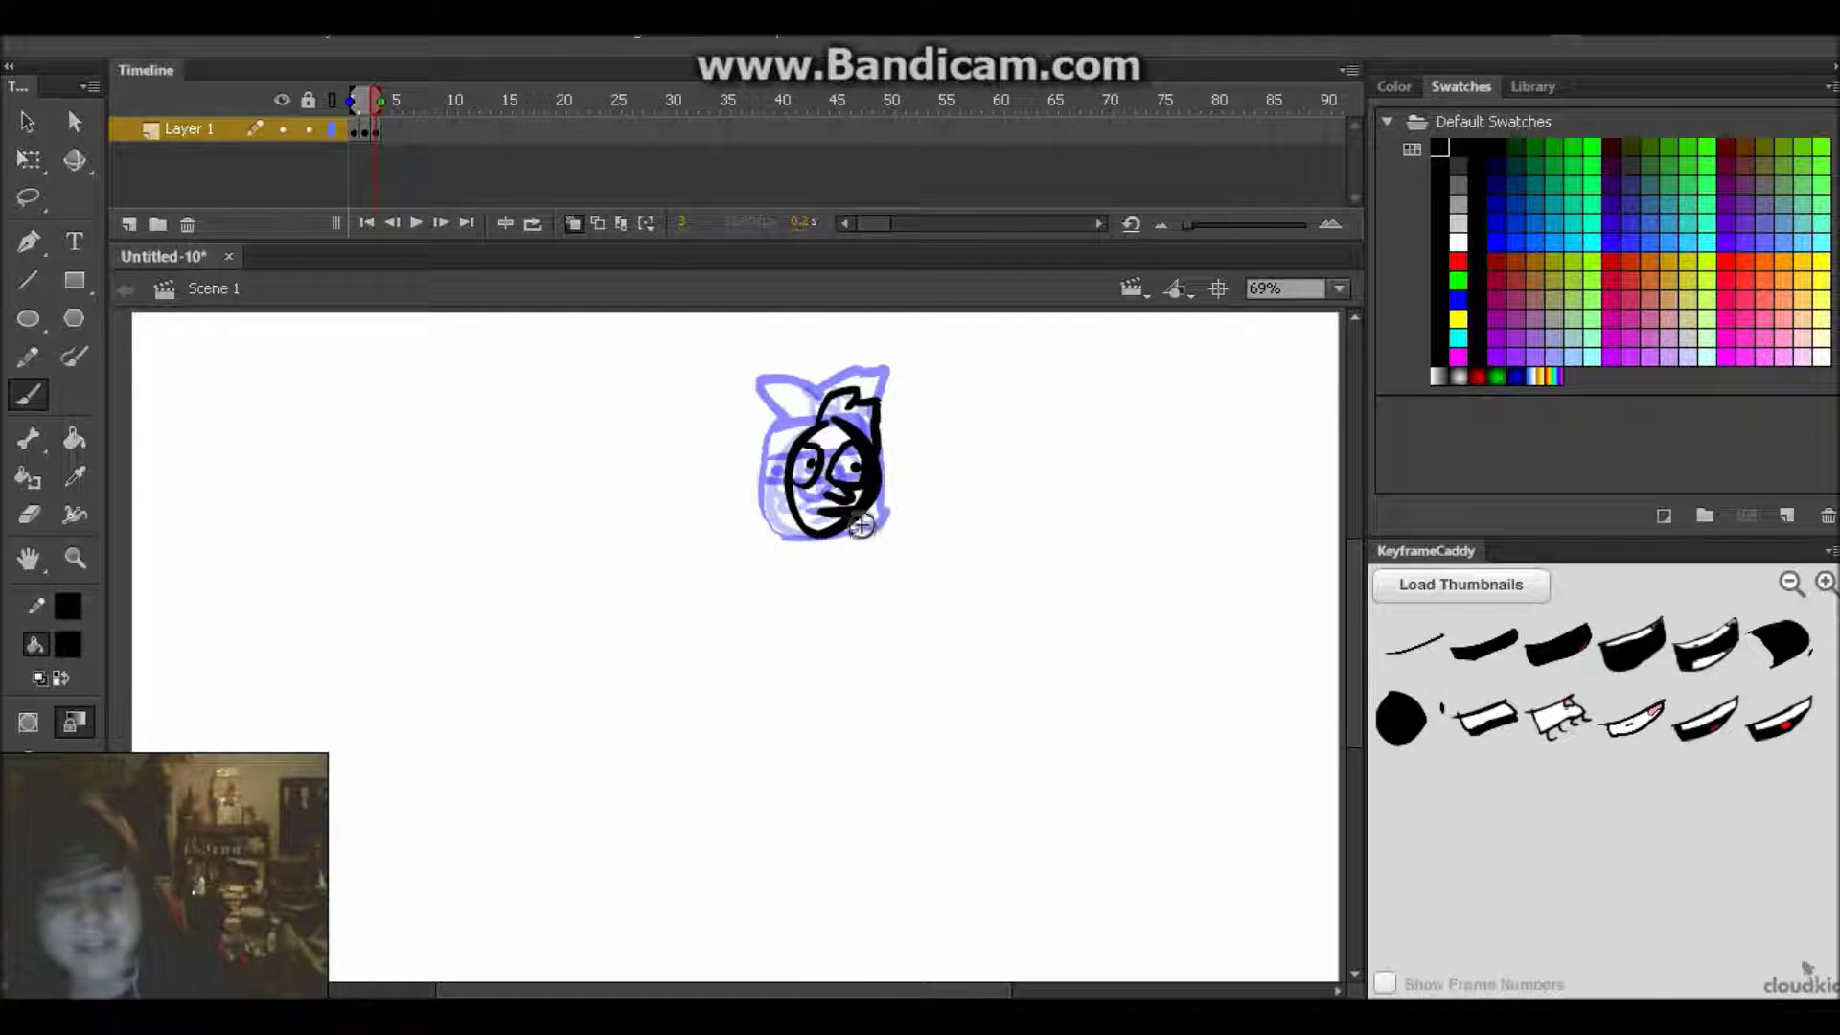
key("comma")
key("comma")
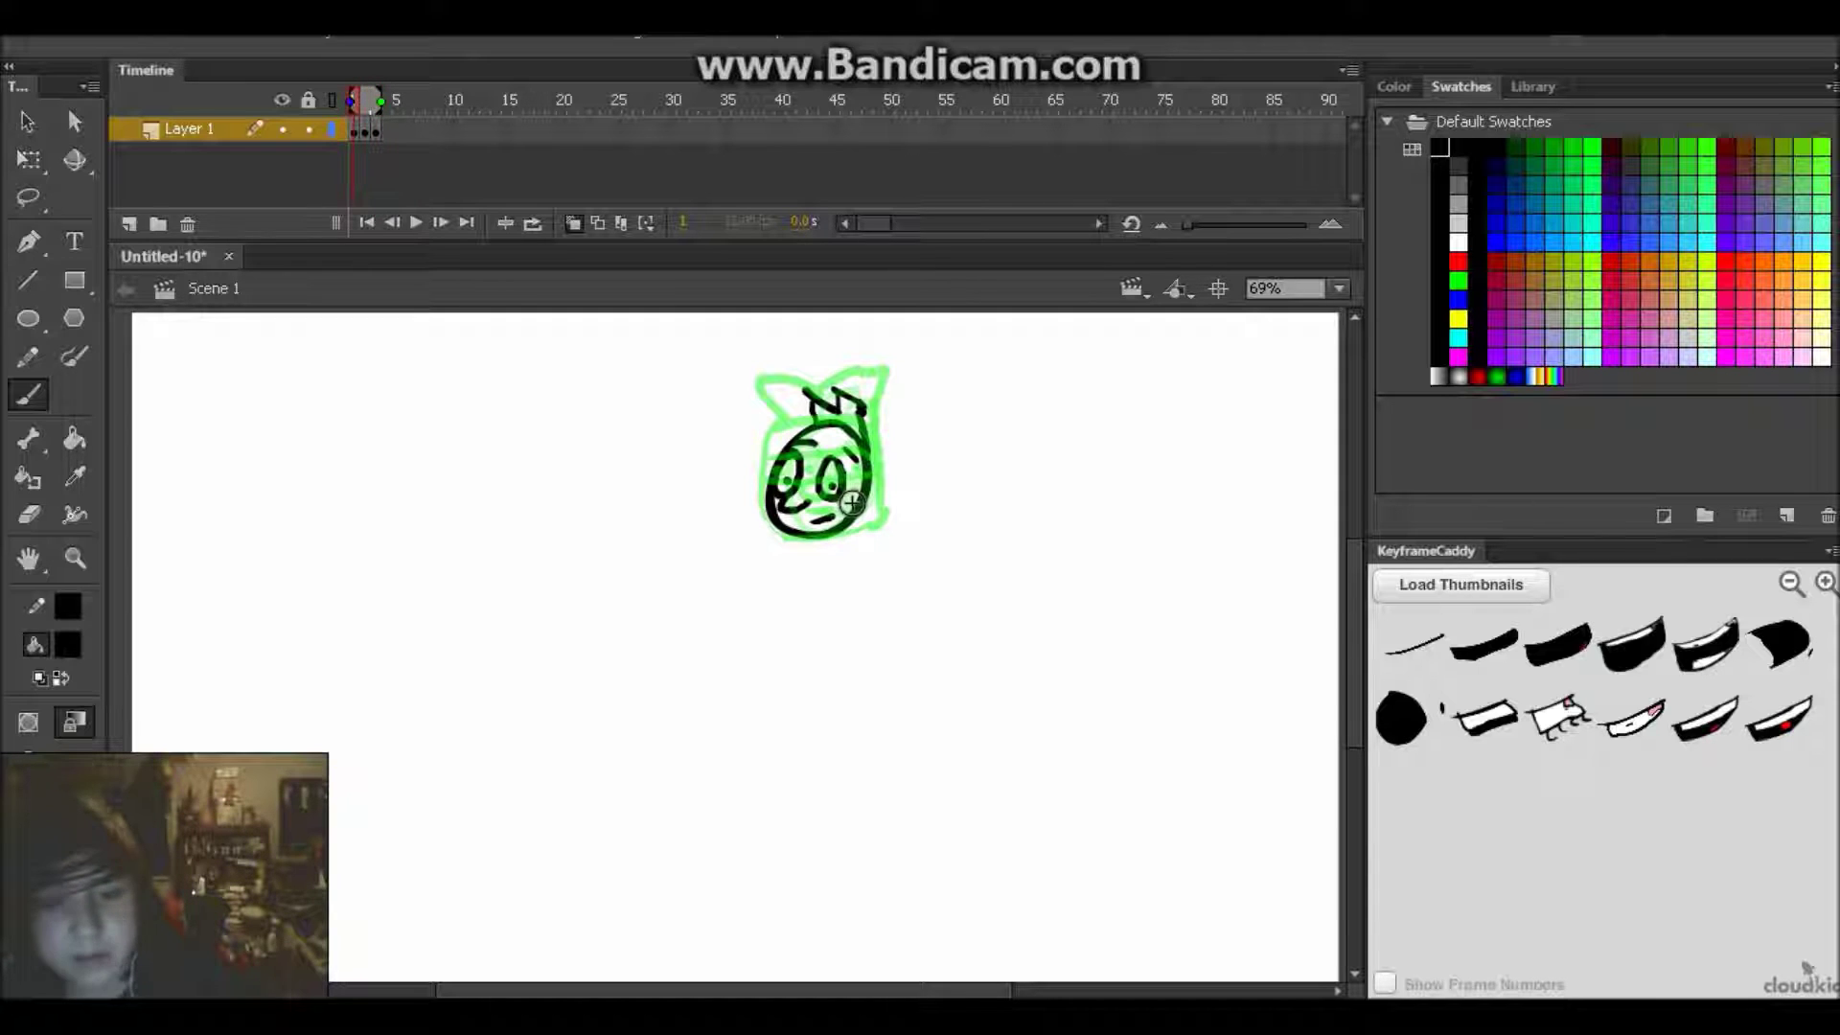
Turn off onion skinning and play the head turn.
left_click(572, 222)
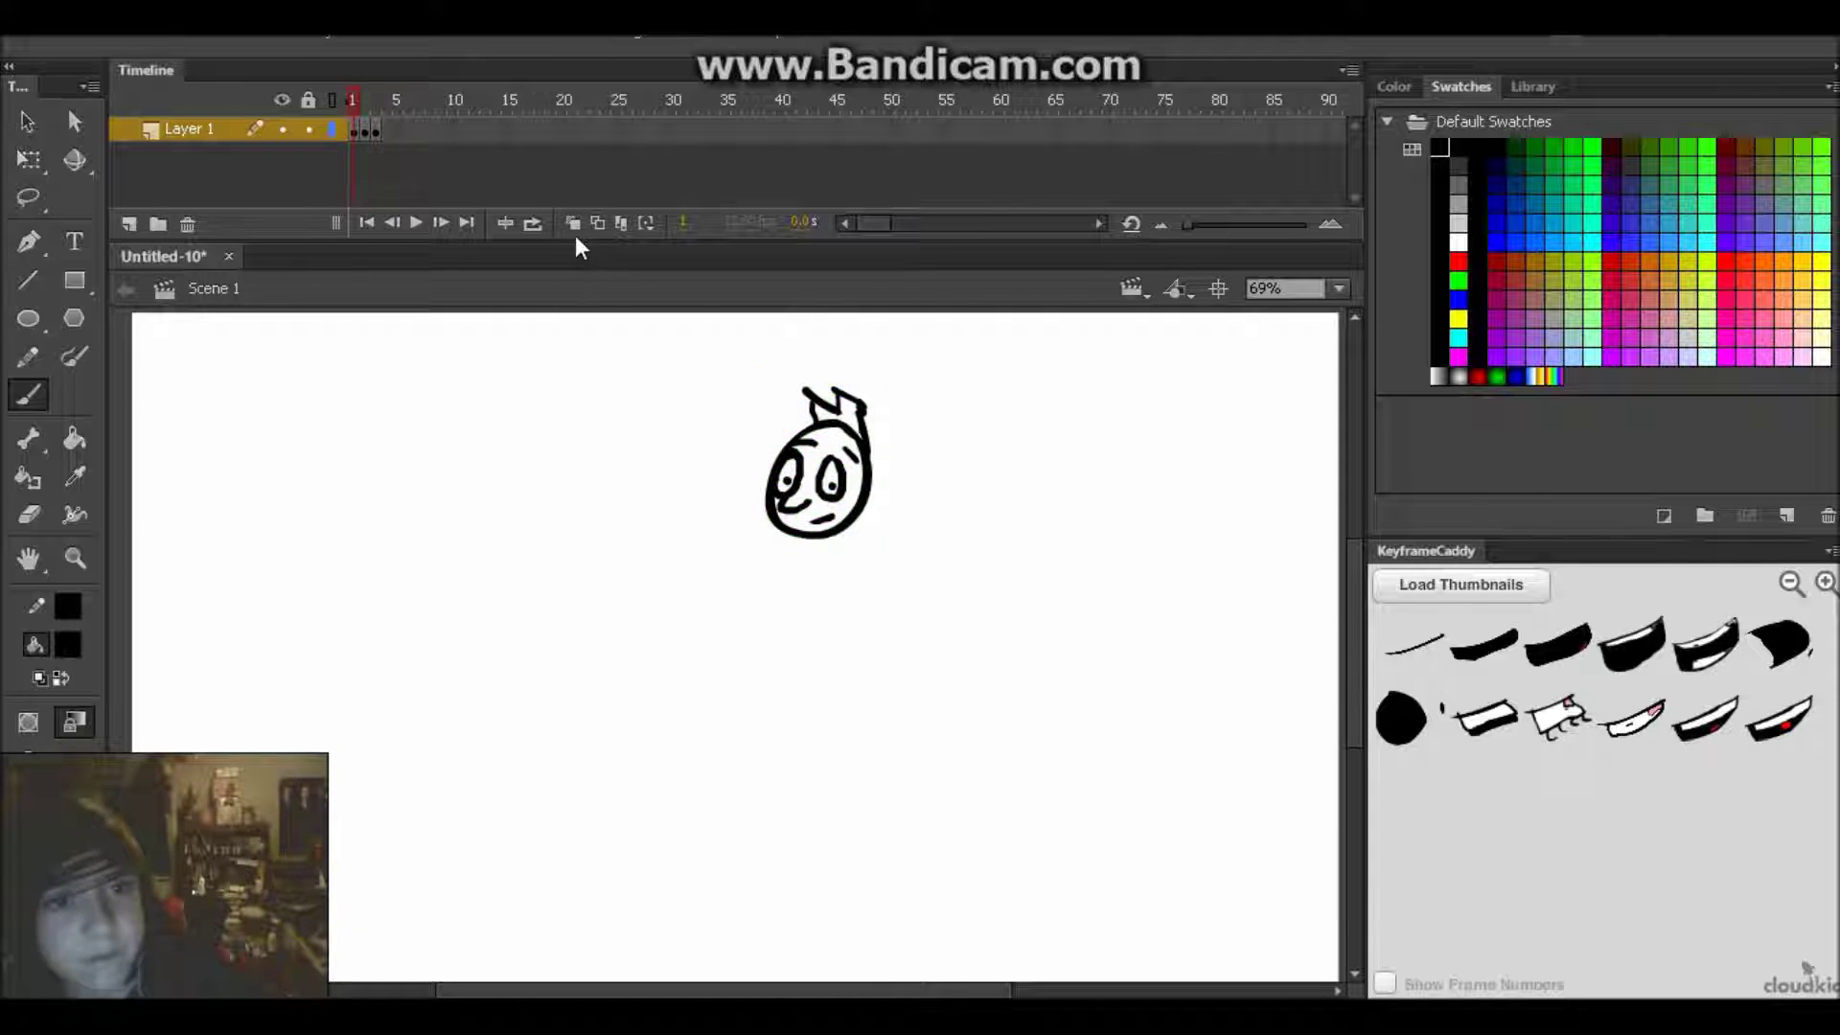
key("period")
key("period")
key("Return")
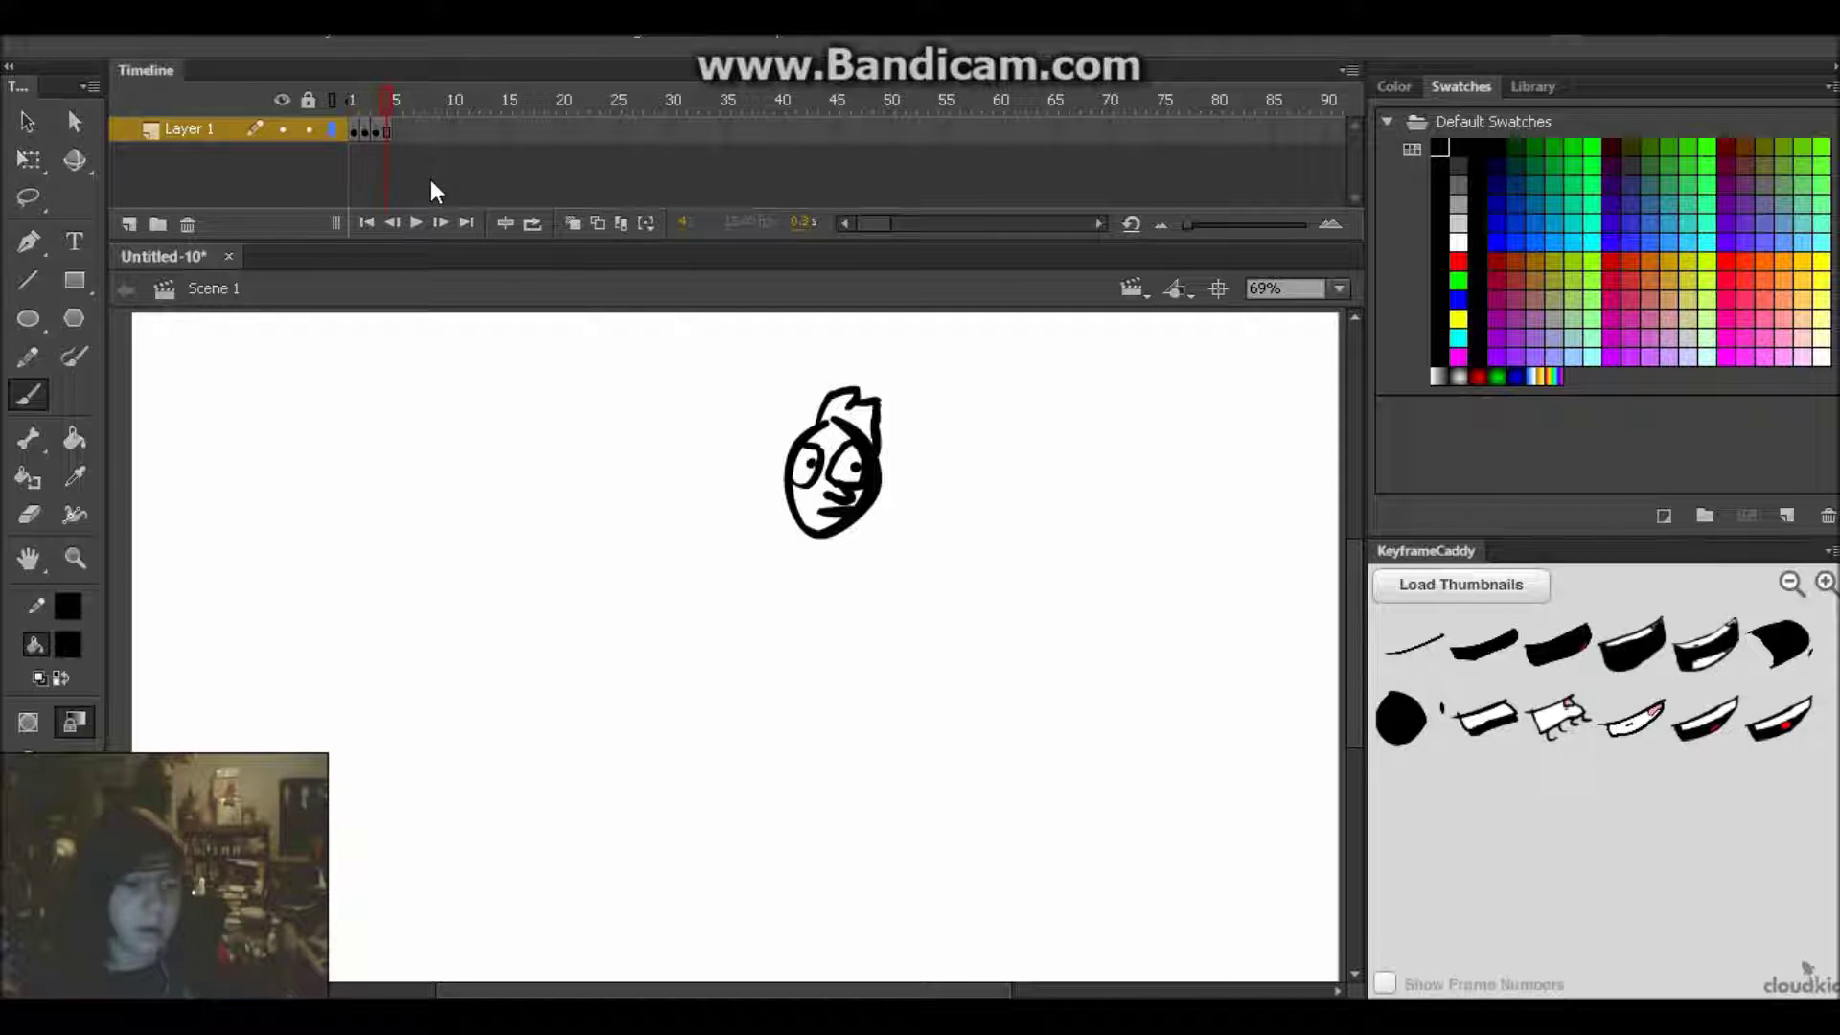
Add a blank keyframe at frame 2, between the first head and the squarish one, with onion skinning on.
left_click(366, 135)
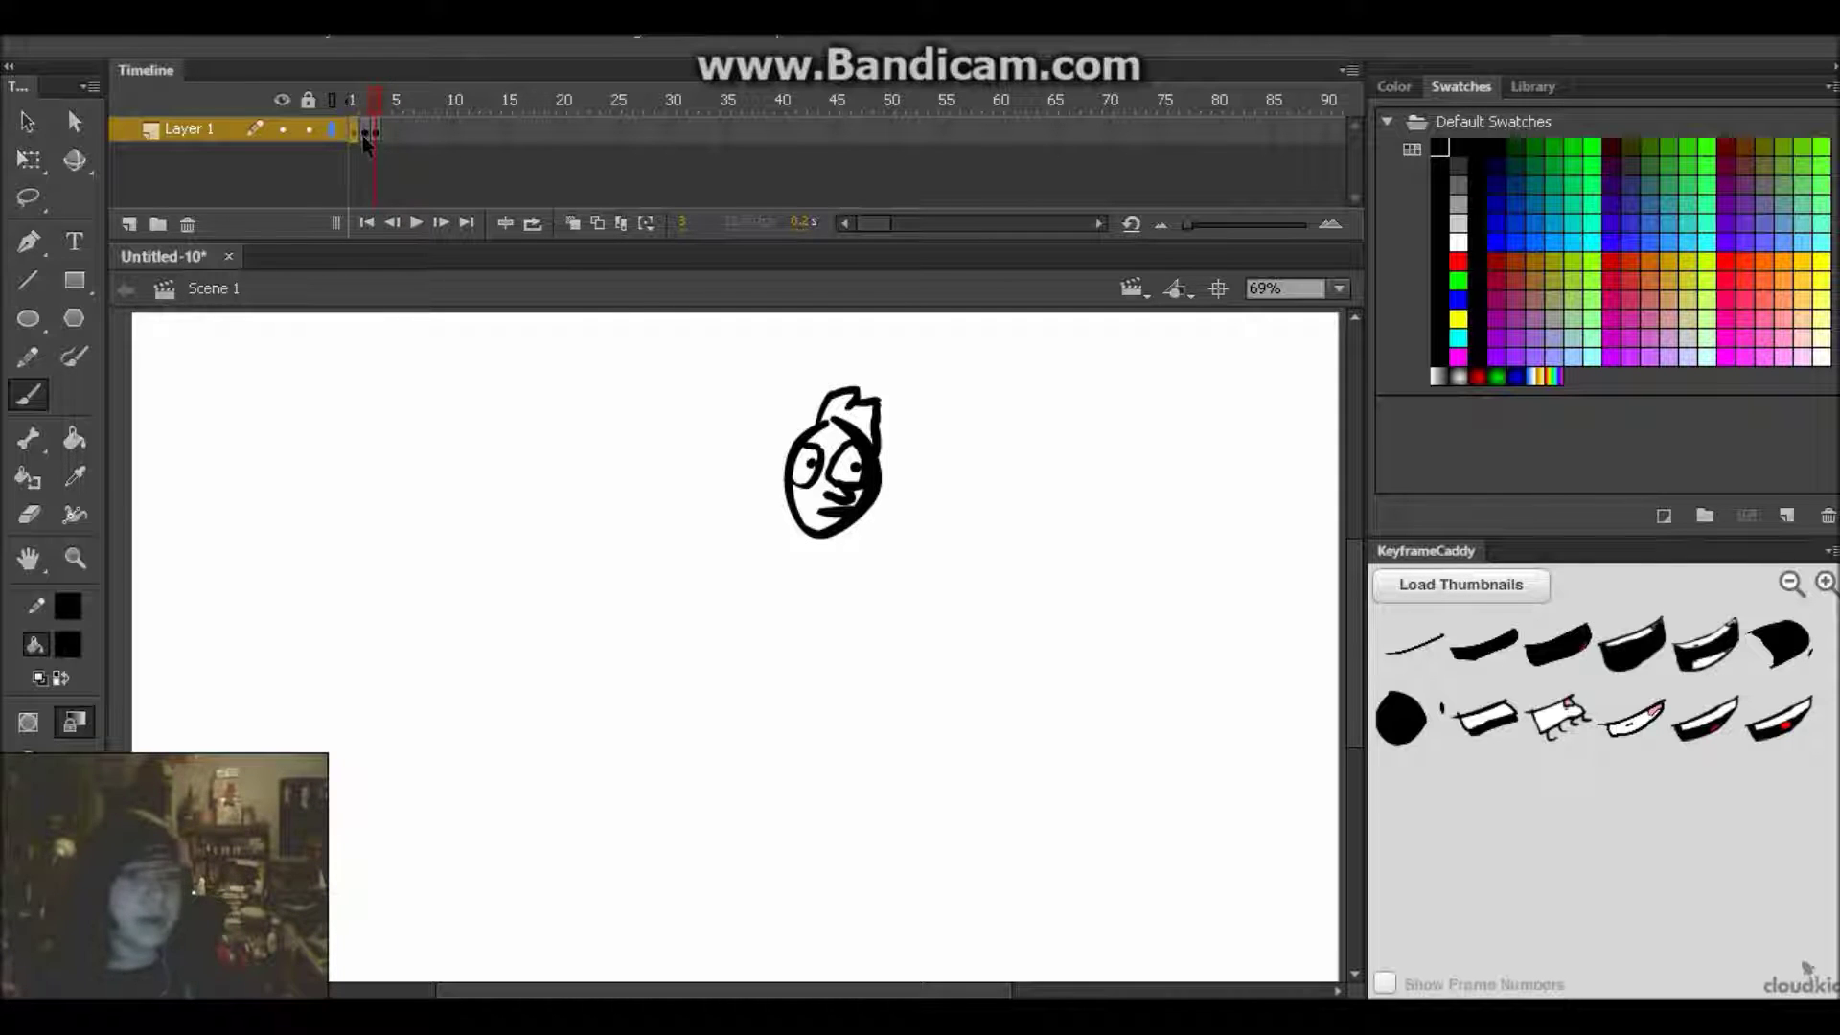
left_click(353, 130)
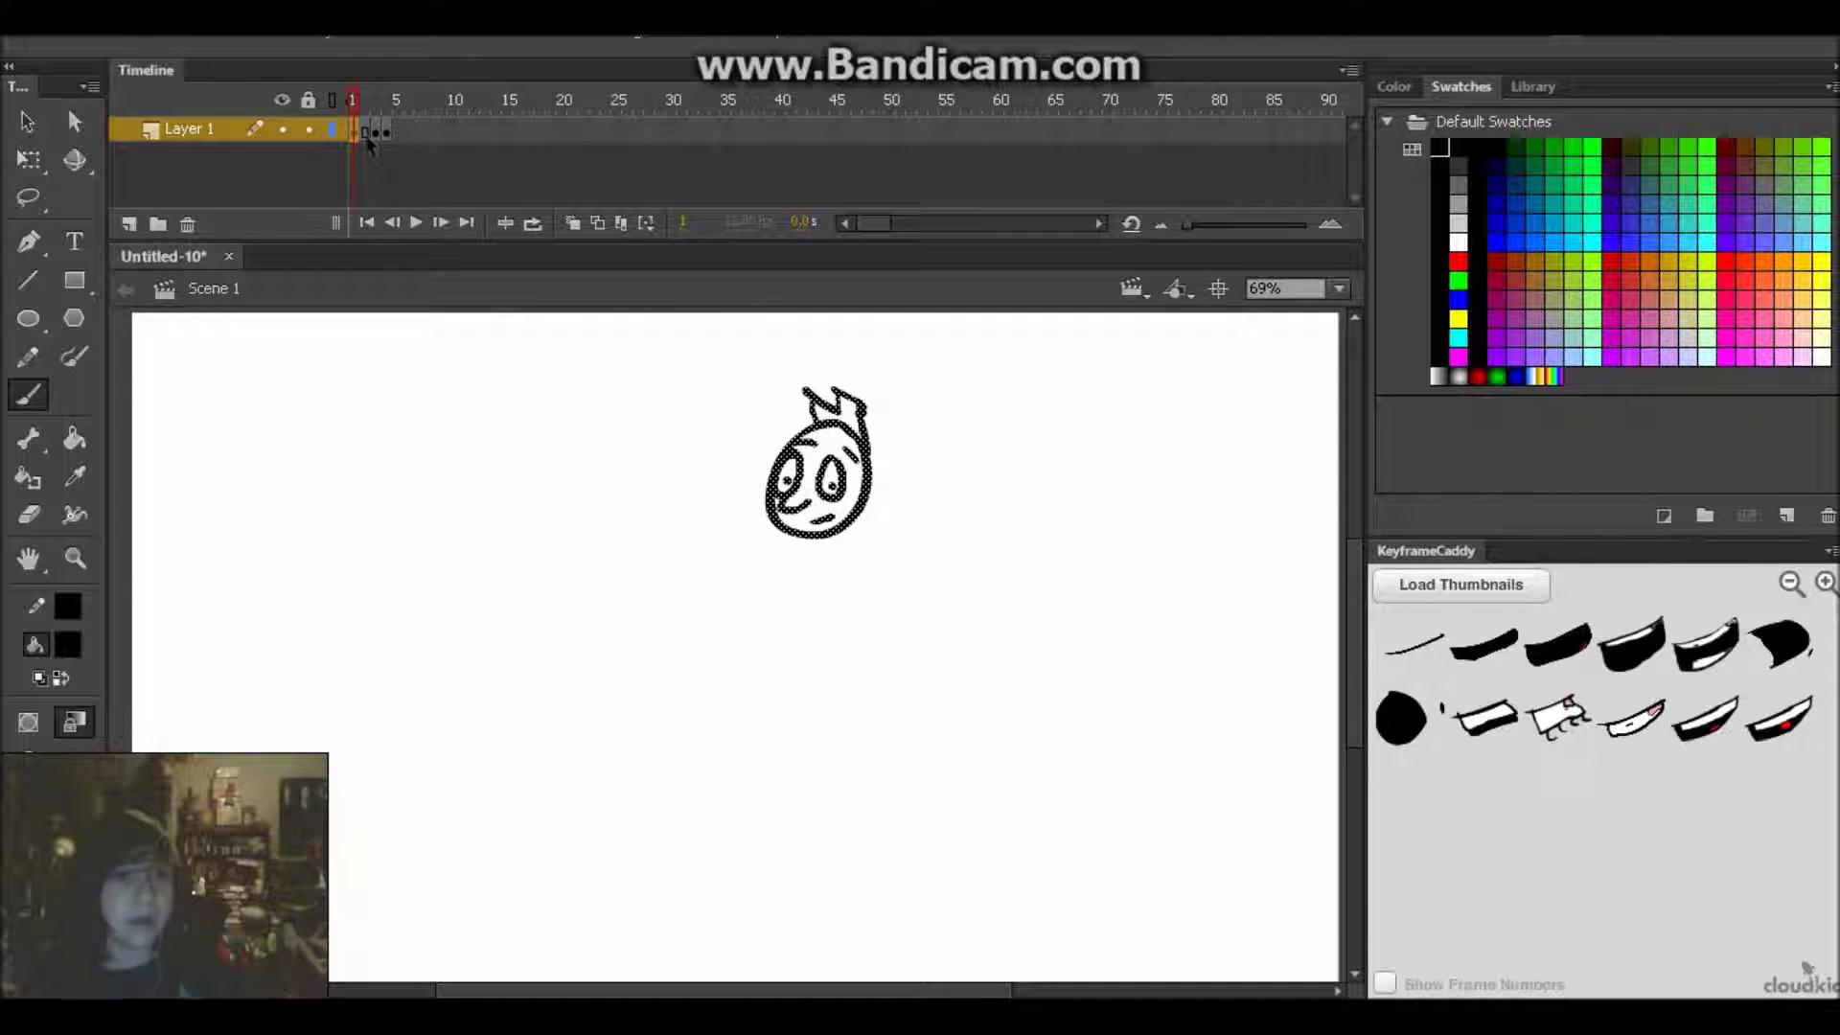
left_click(376, 135)
left_click(365, 134)
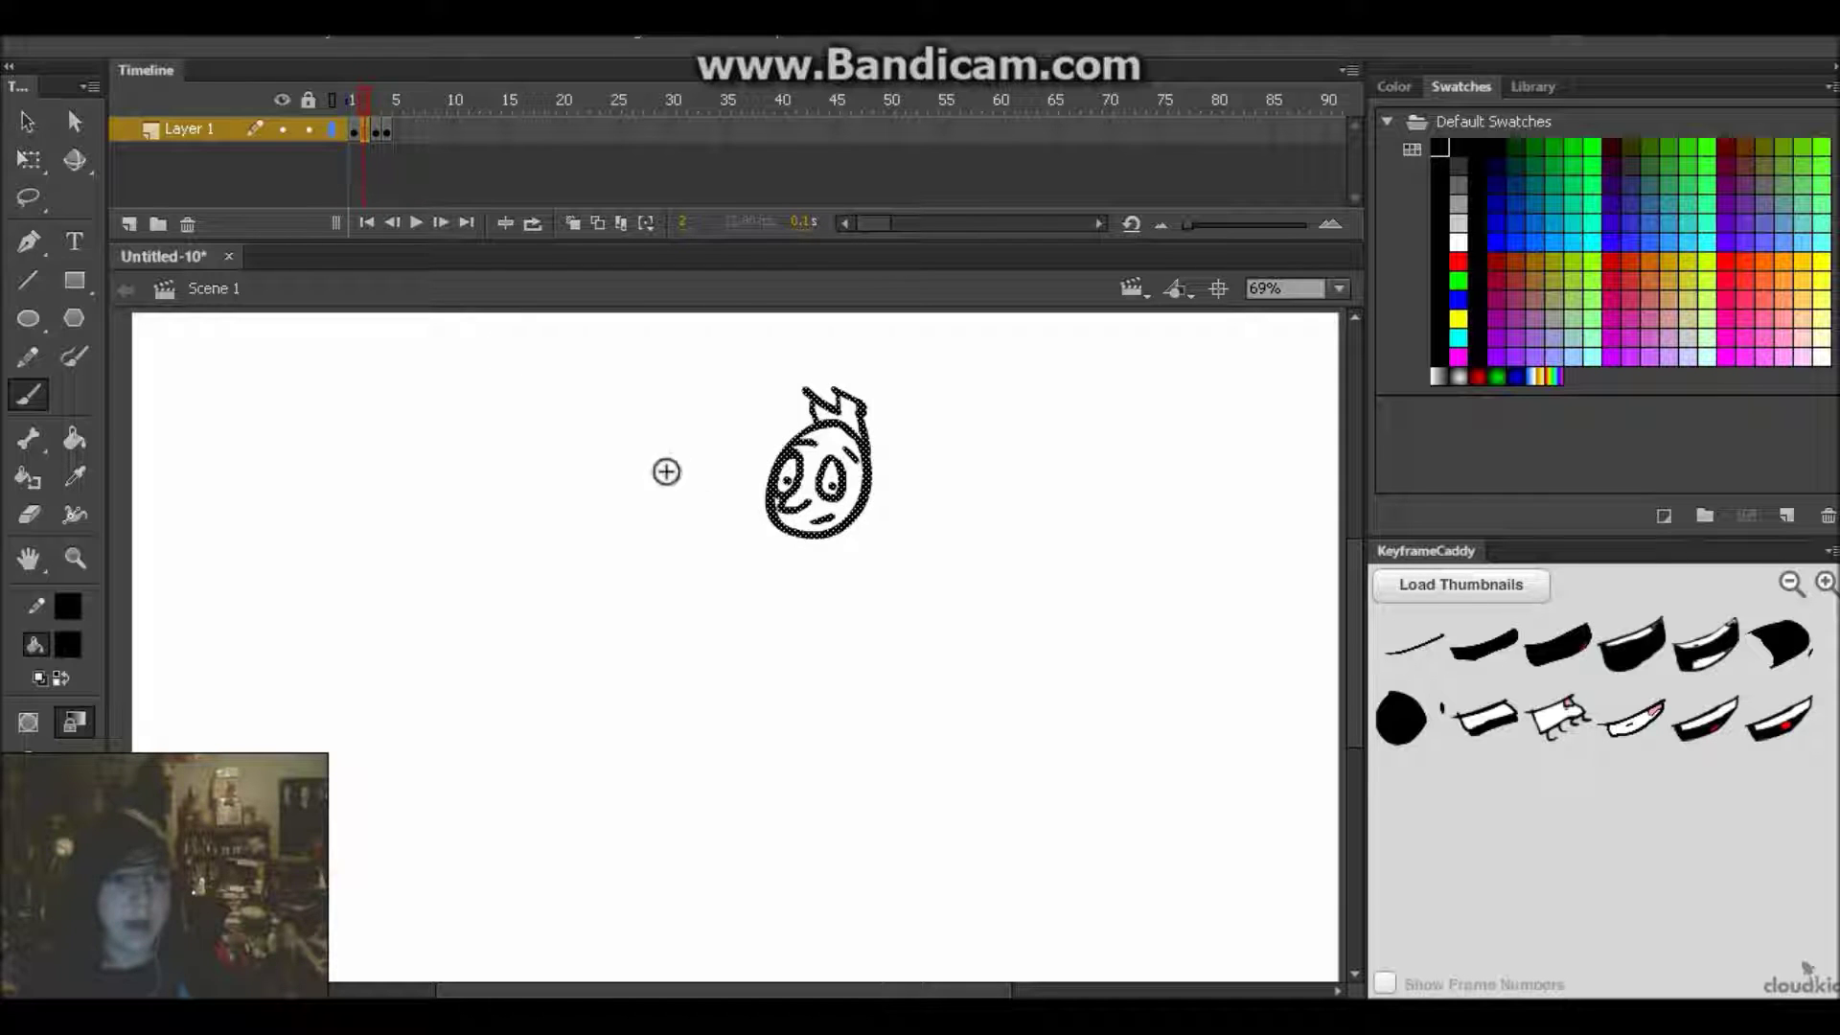
key("F7")
left_click(571, 224)
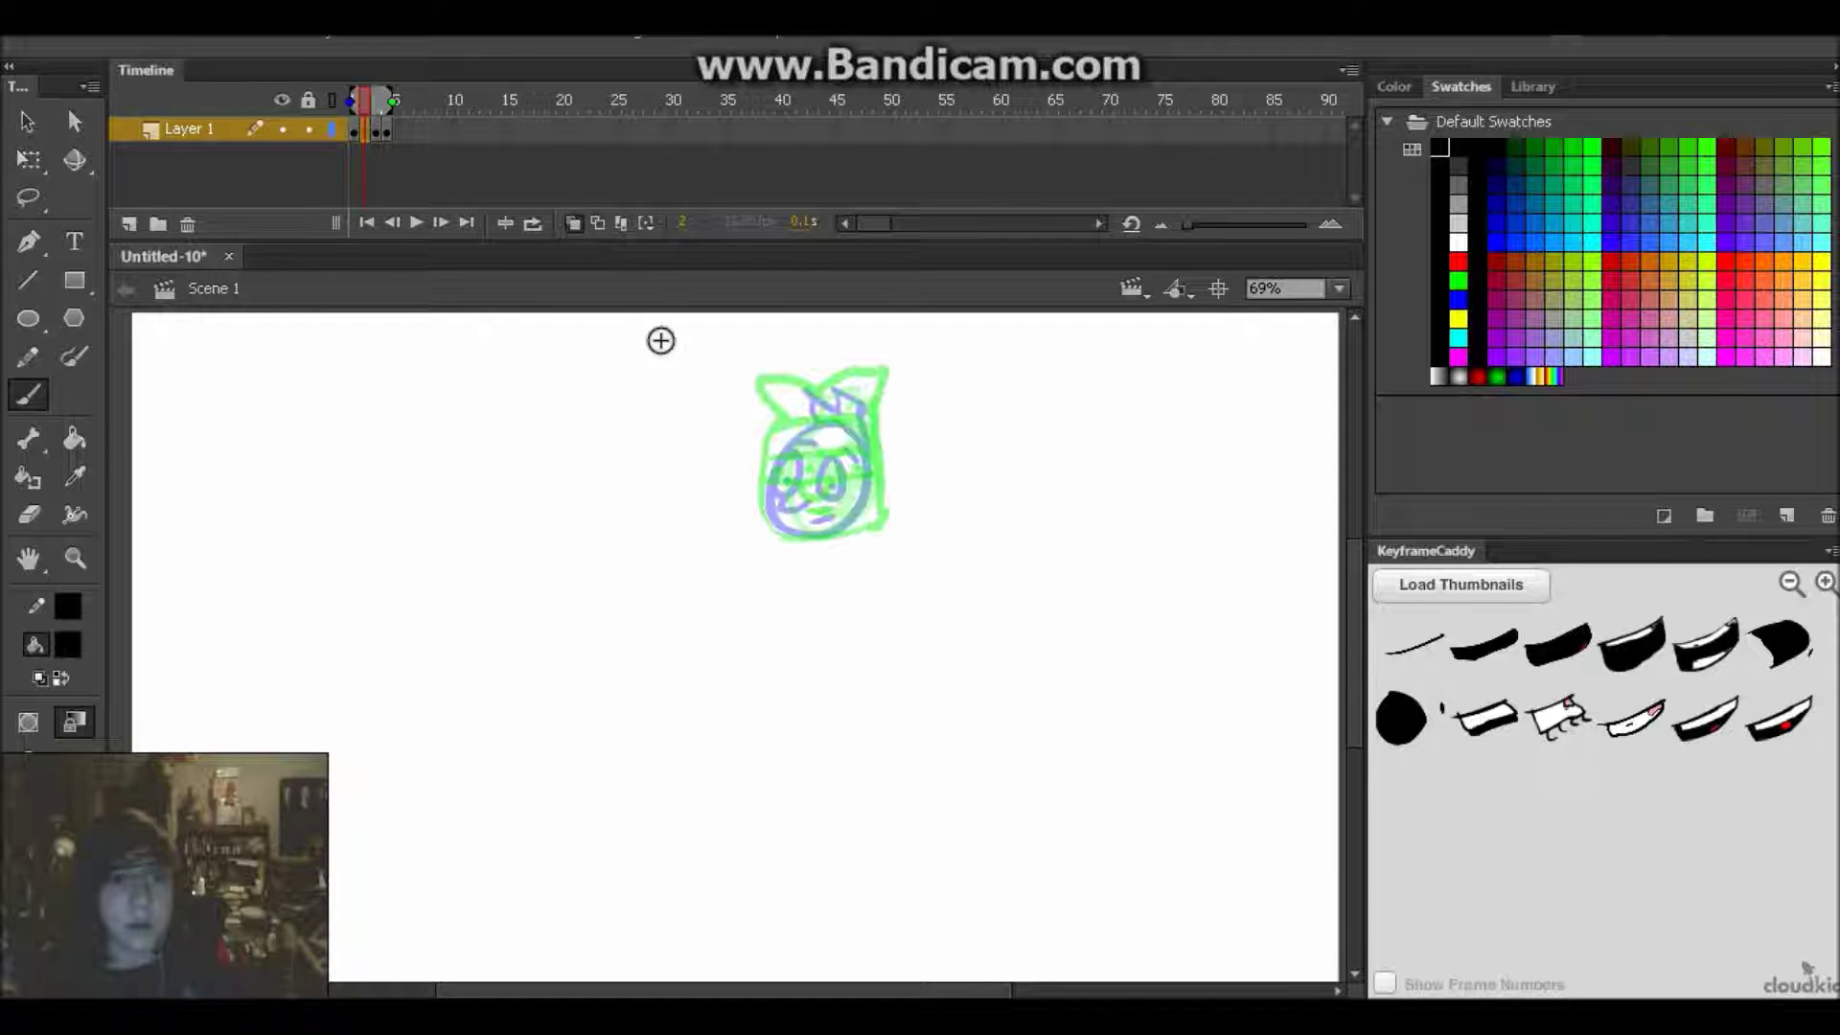
Draw a rounded head outline with a flat top in frame 2, between the two onion-skinned heads.
left_click(808, 423)
left_click_drag(795, 427, 779, 437)
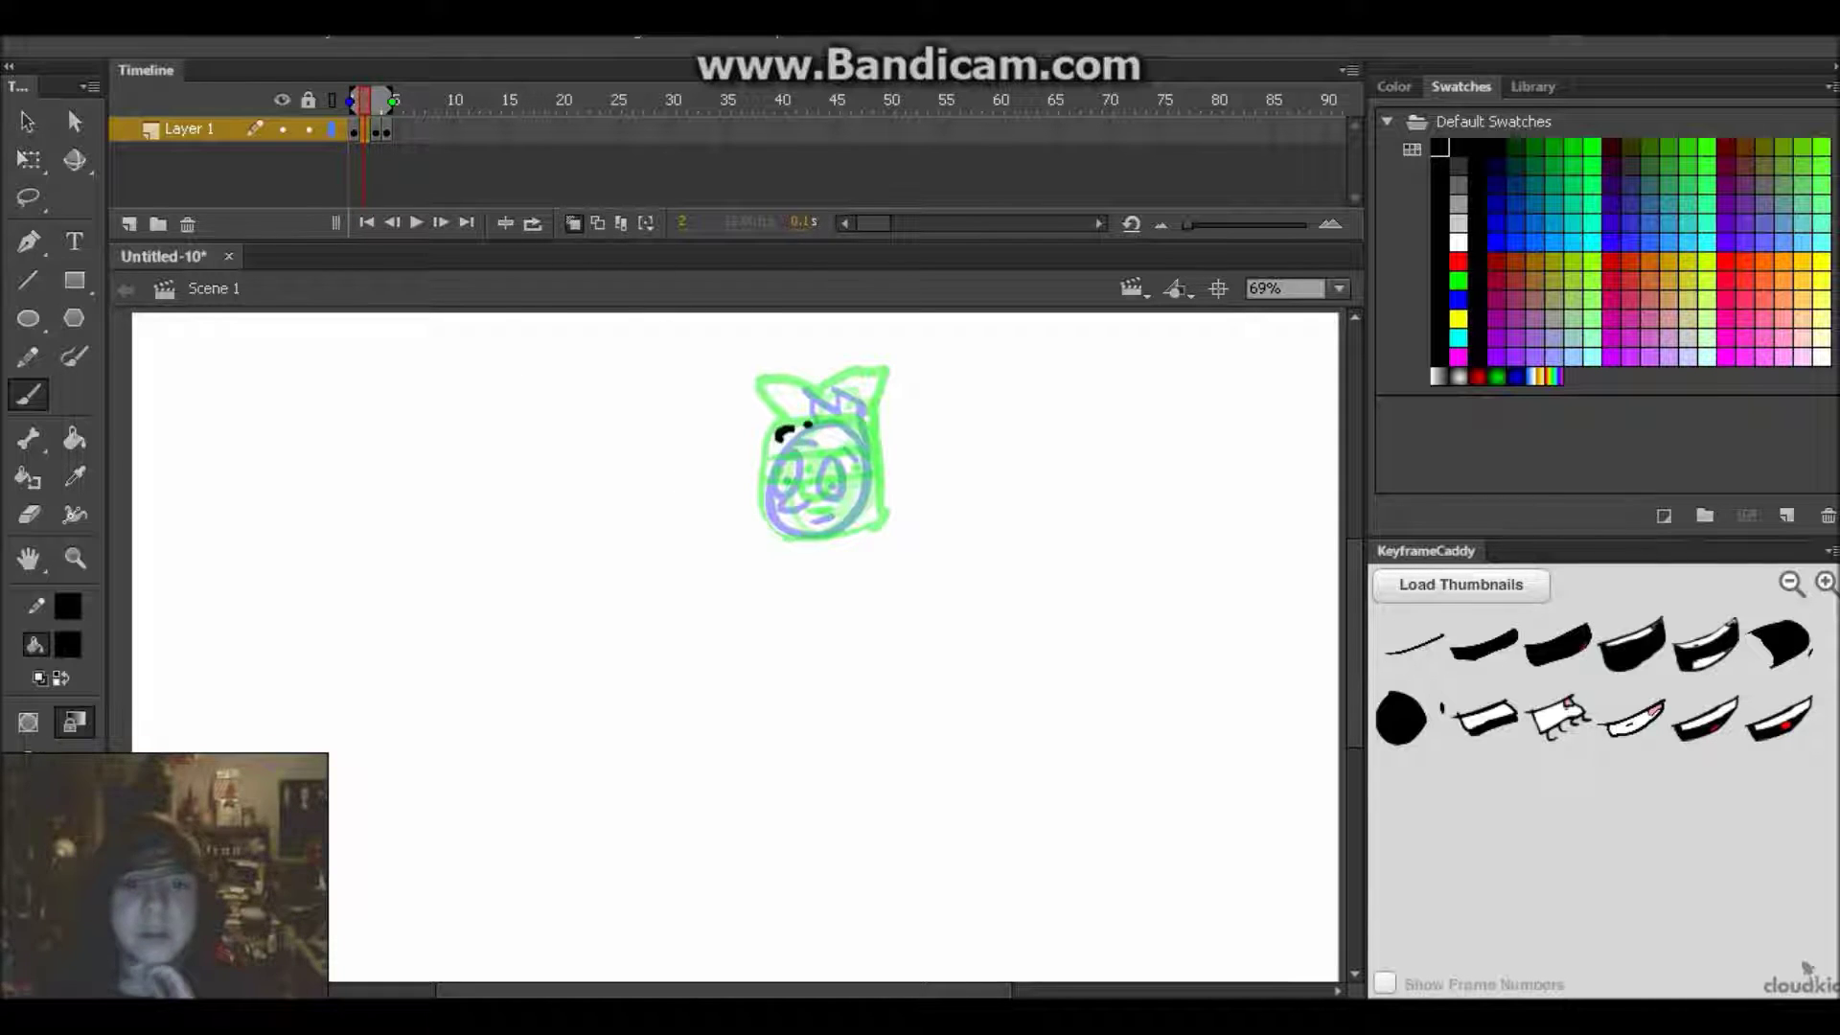
mouse_move(875, 499)
left_mouse_down()
mouse_move(830, 531)
mouse_move(799, 524)
mouse_move(816, 427)
mouse_move(767, 387)
mouse_move(788, 422)
left_mouse_up()
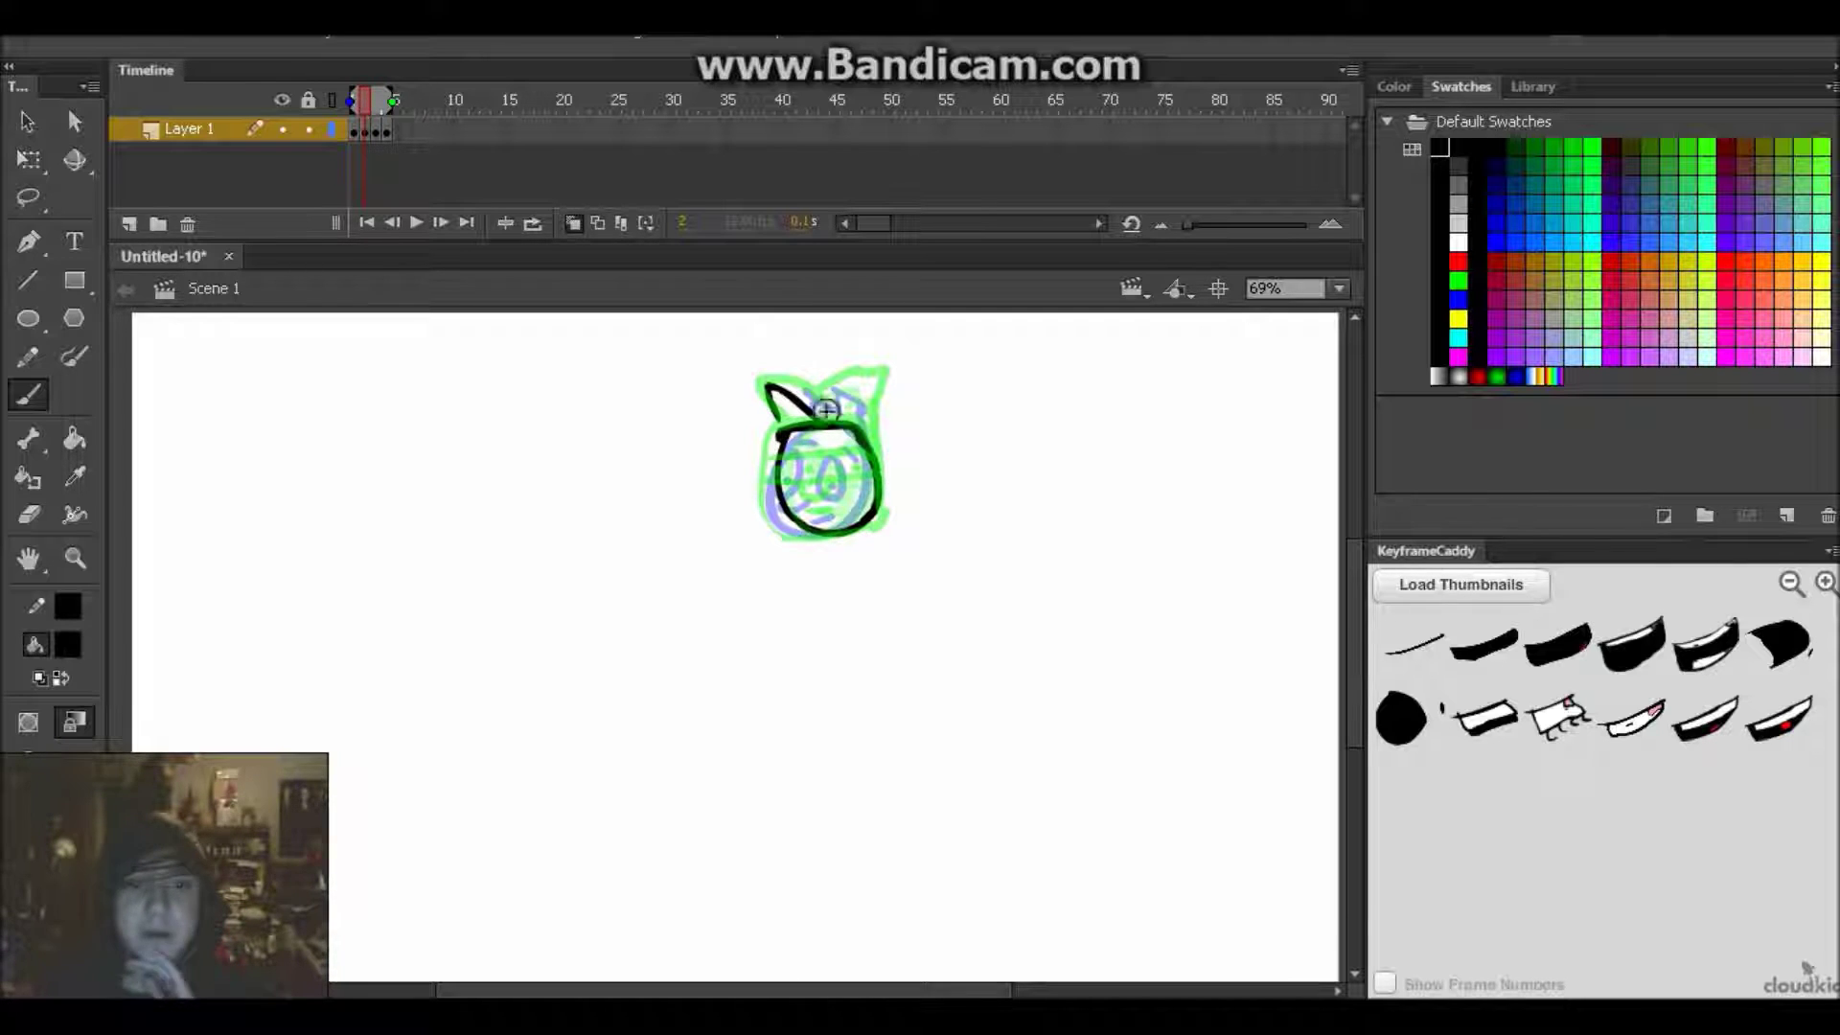
Undo the first hair strokes, then draw a small pointed hair tuft, round eyes, nose and mouth on the frame 2 head.
key("ctrl+z")
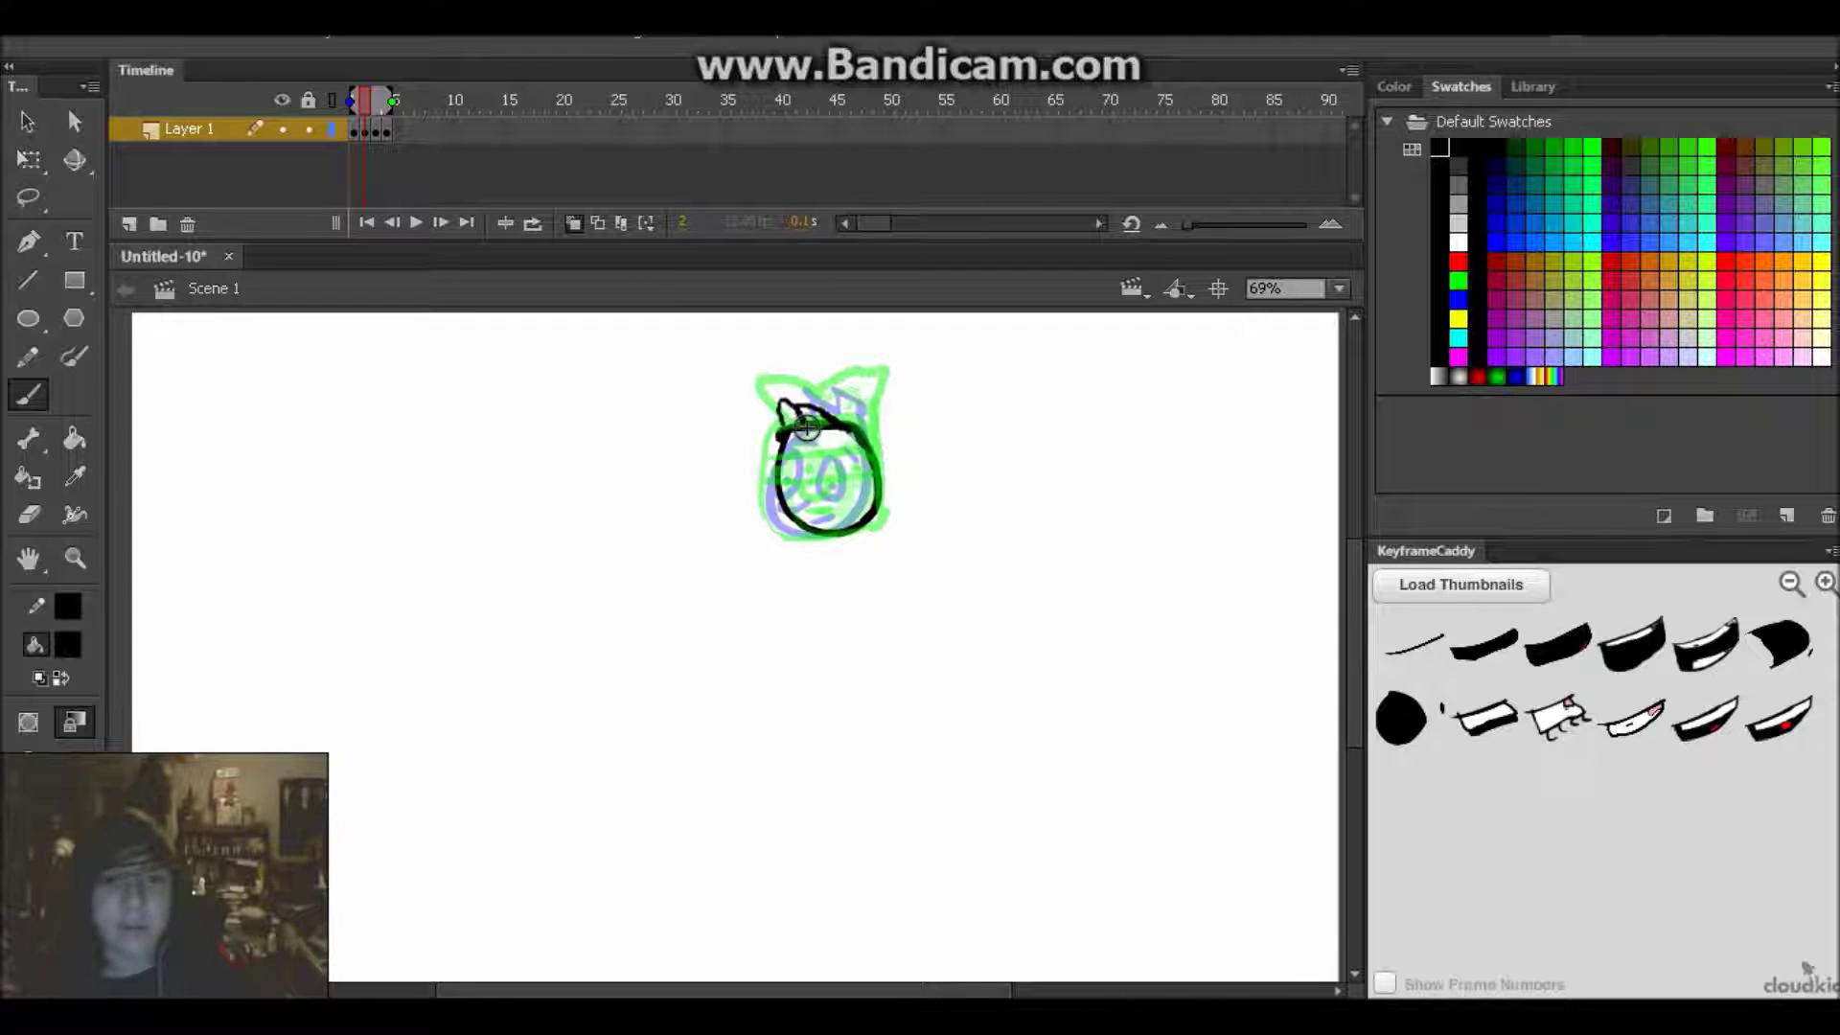
key("ctrl+z")
mouse_move(844, 418)
left_mouse_down()
mouse_move(836, 403)
mouse_move(803, 418)
left_mouse_up()
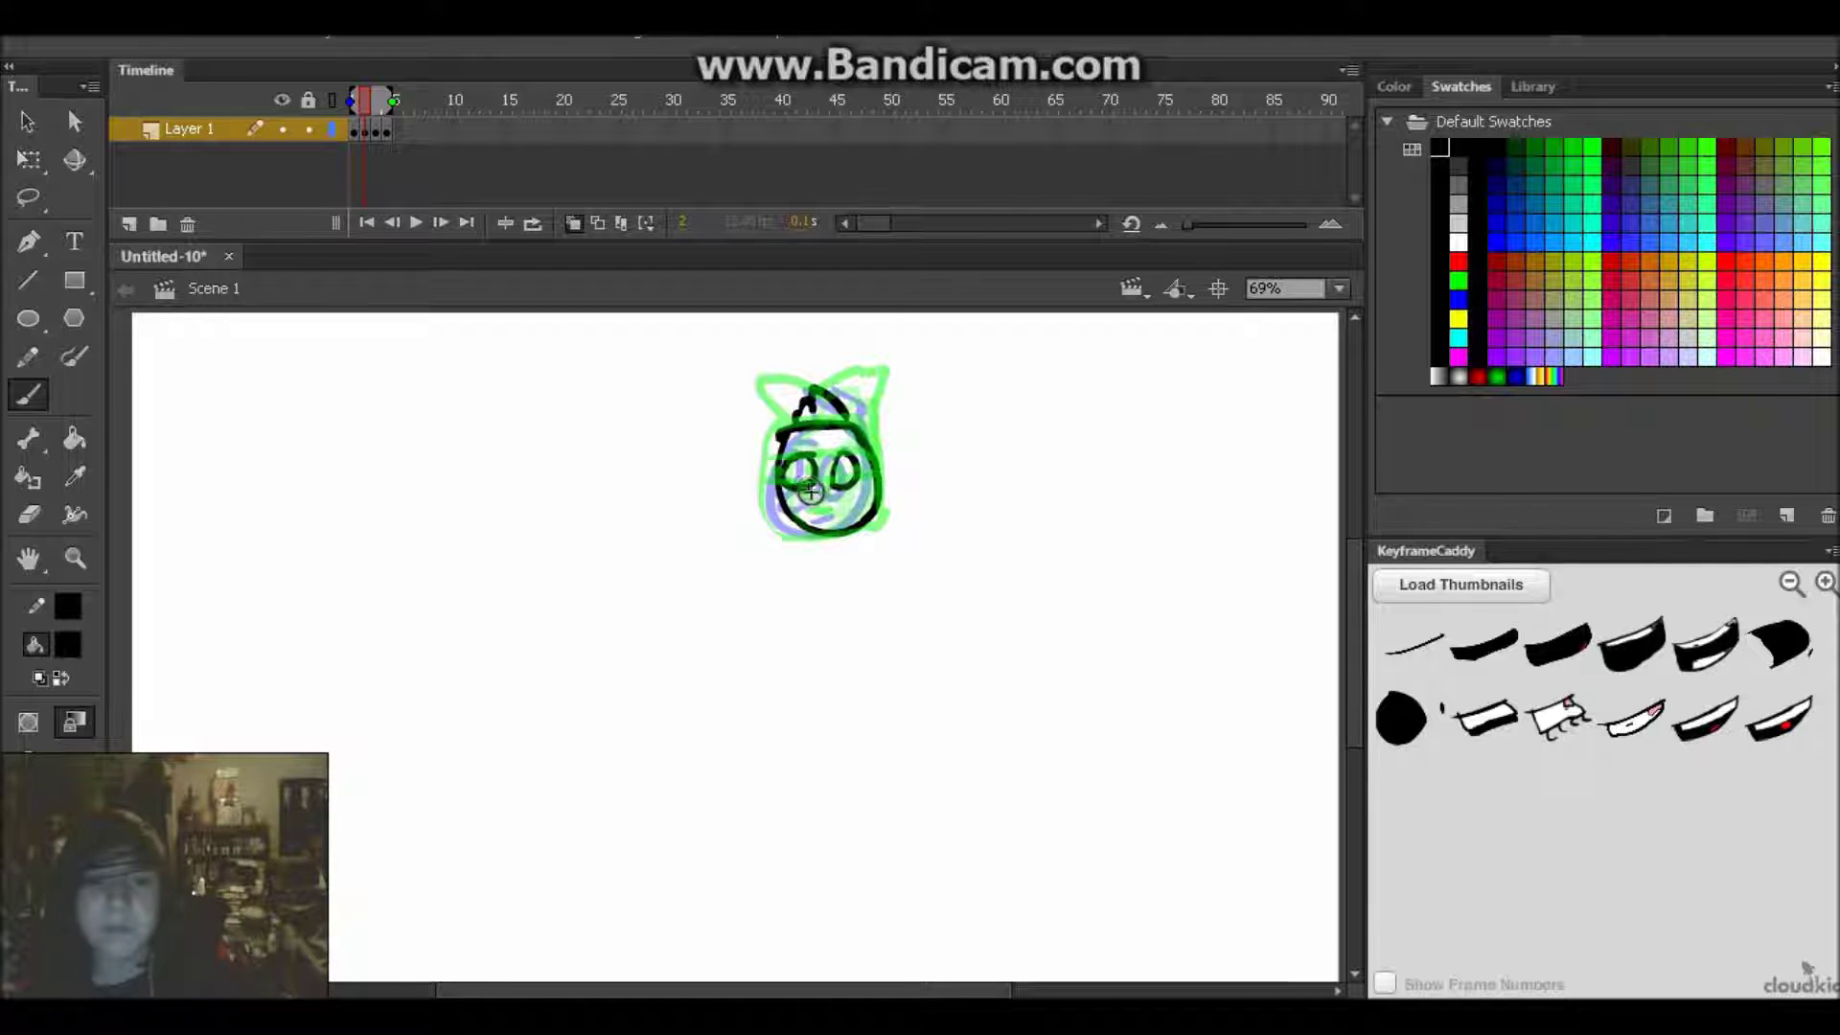
left_click_drag(810, 489, 845, 512)
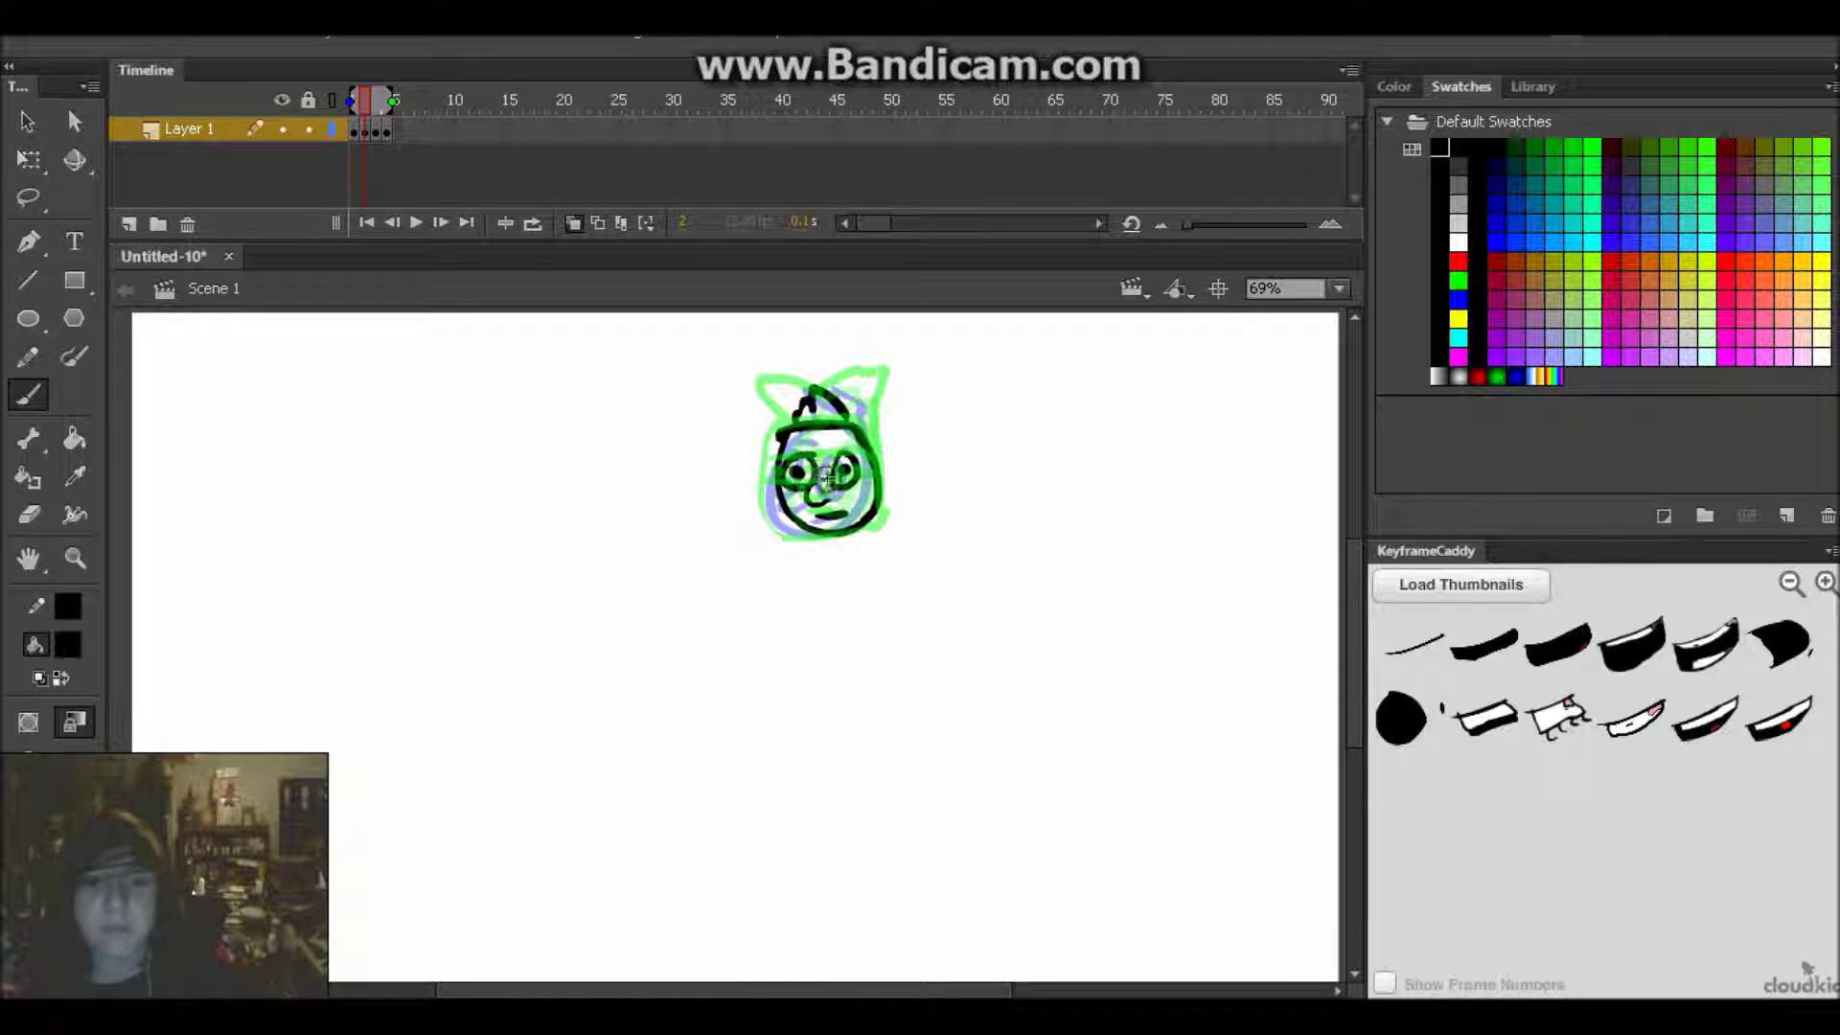
key(".")
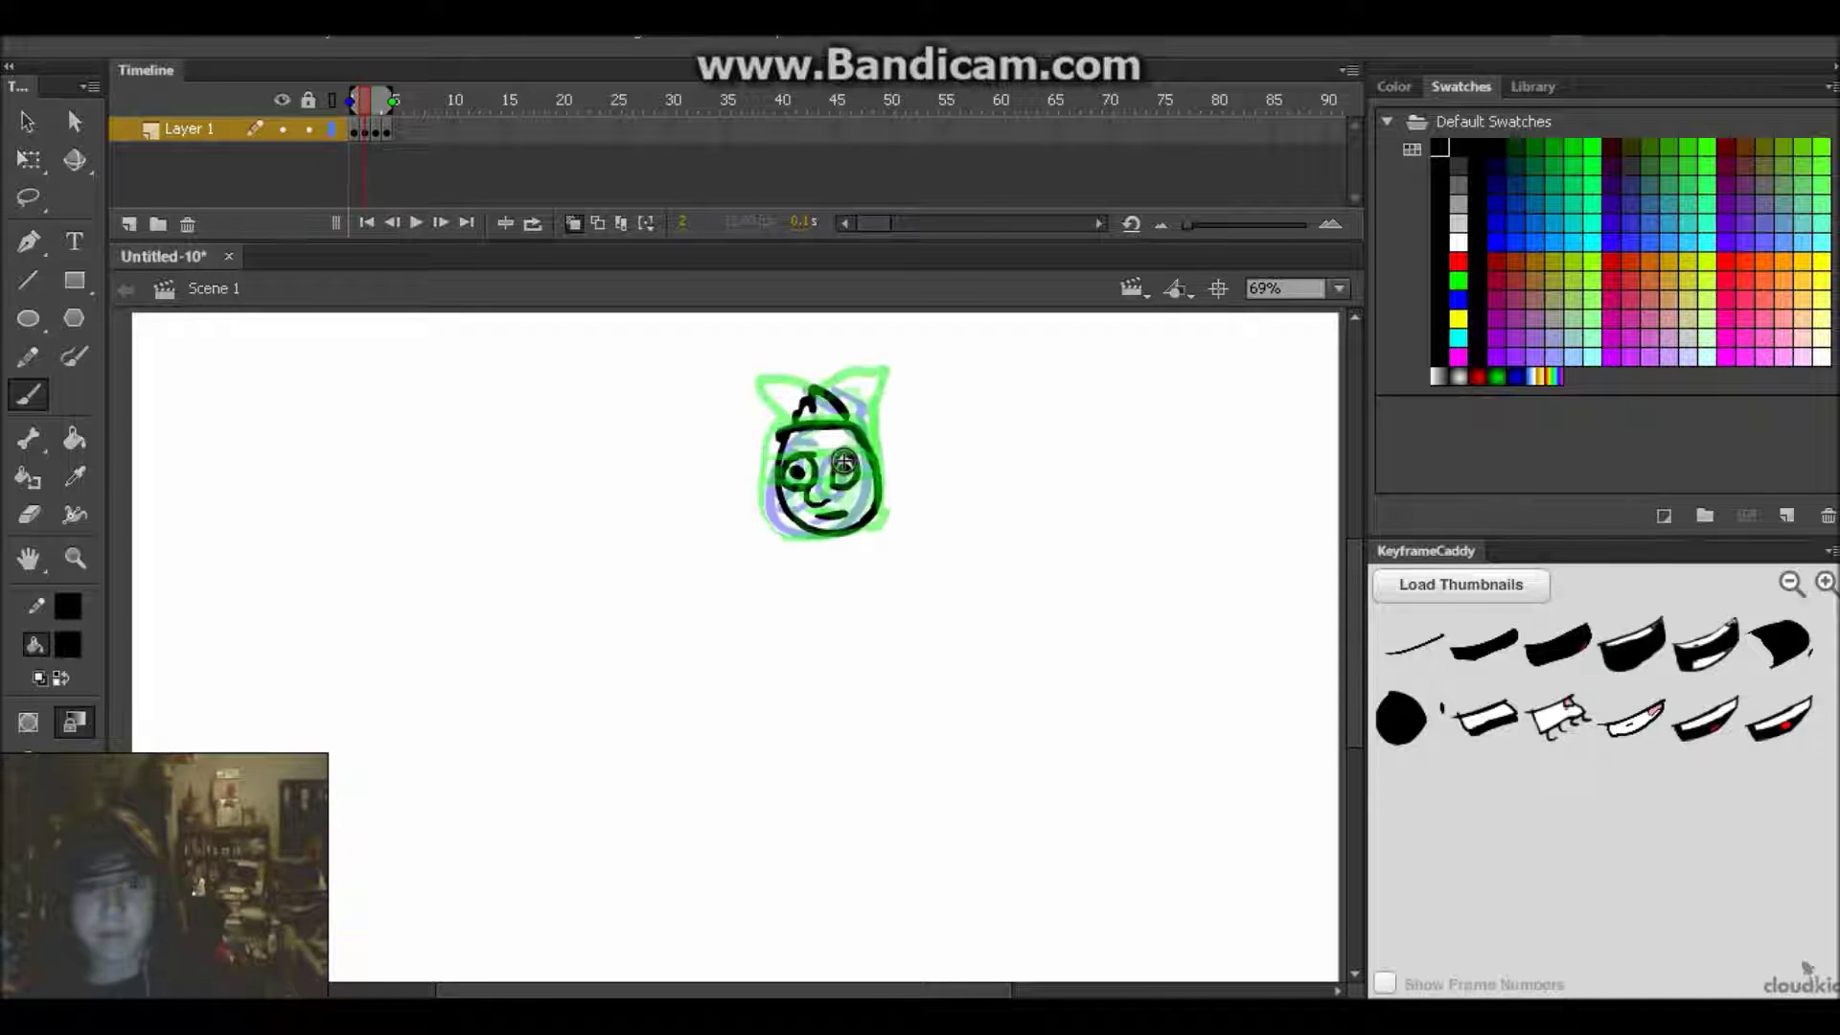
Play the animation, turn off onion skinning and step through the frames to review the head turn.
key("Return")
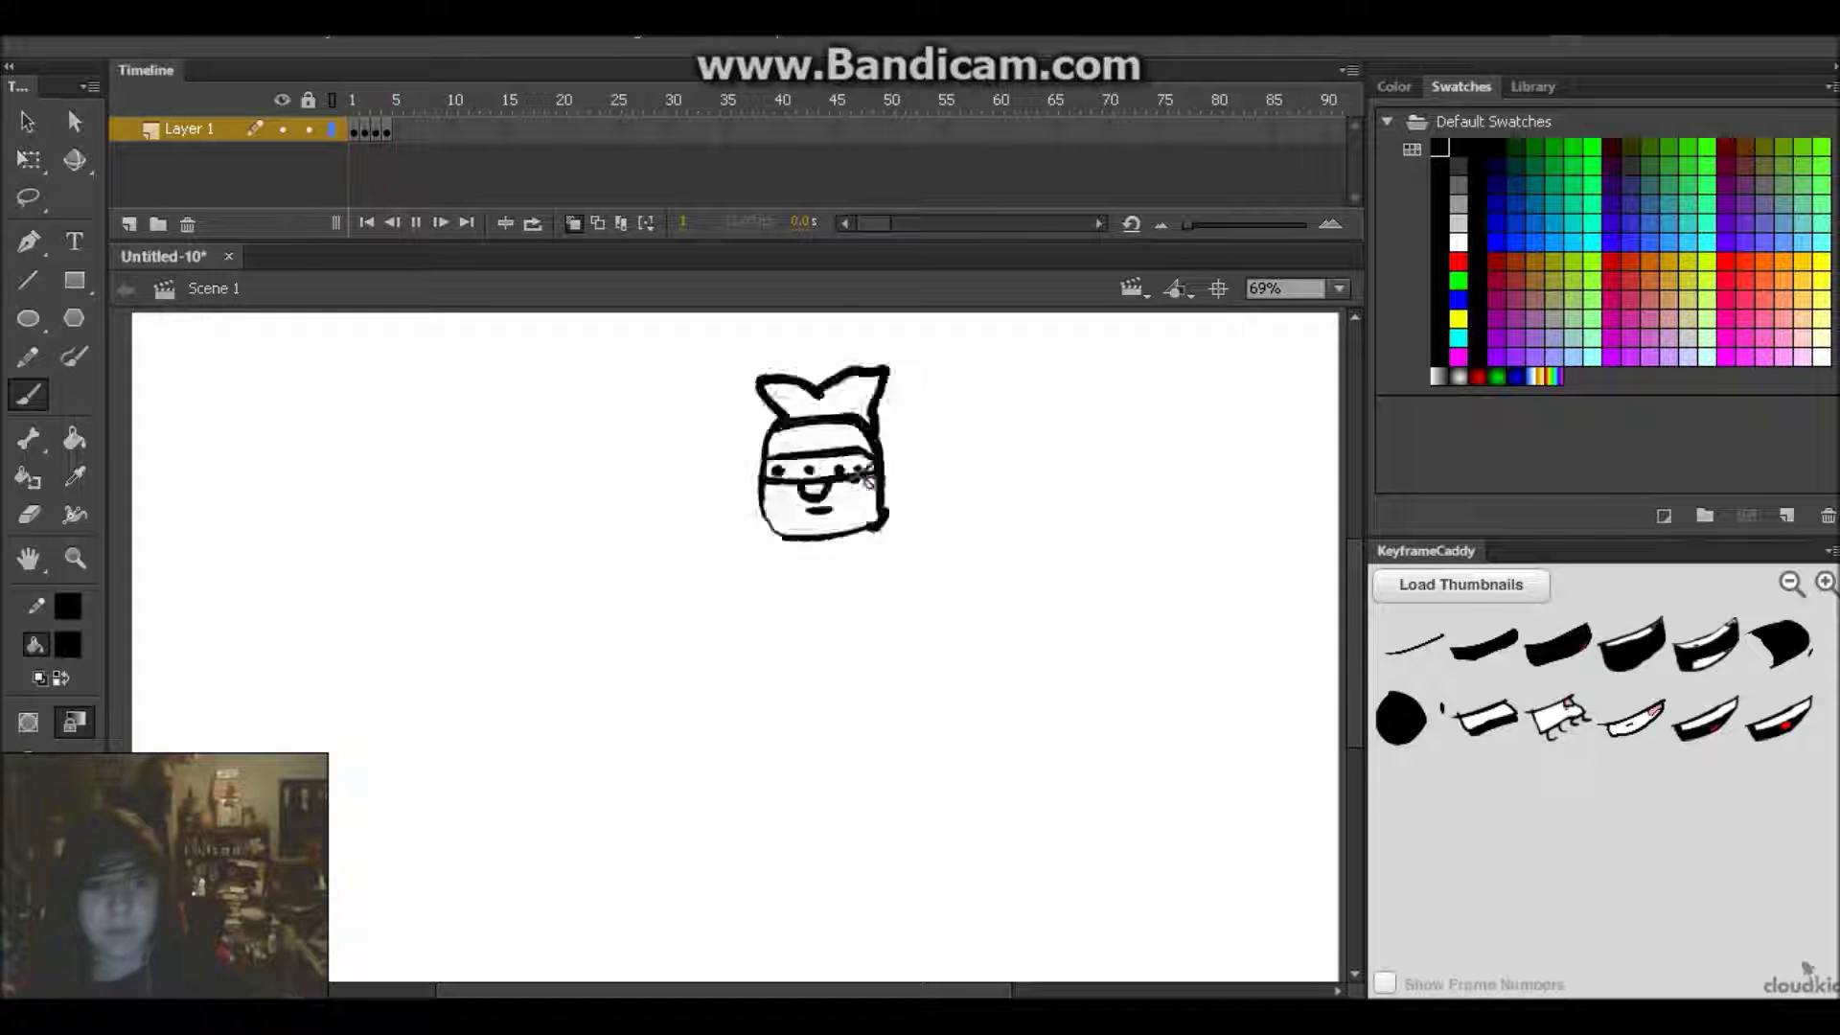
left_click(573, 224)
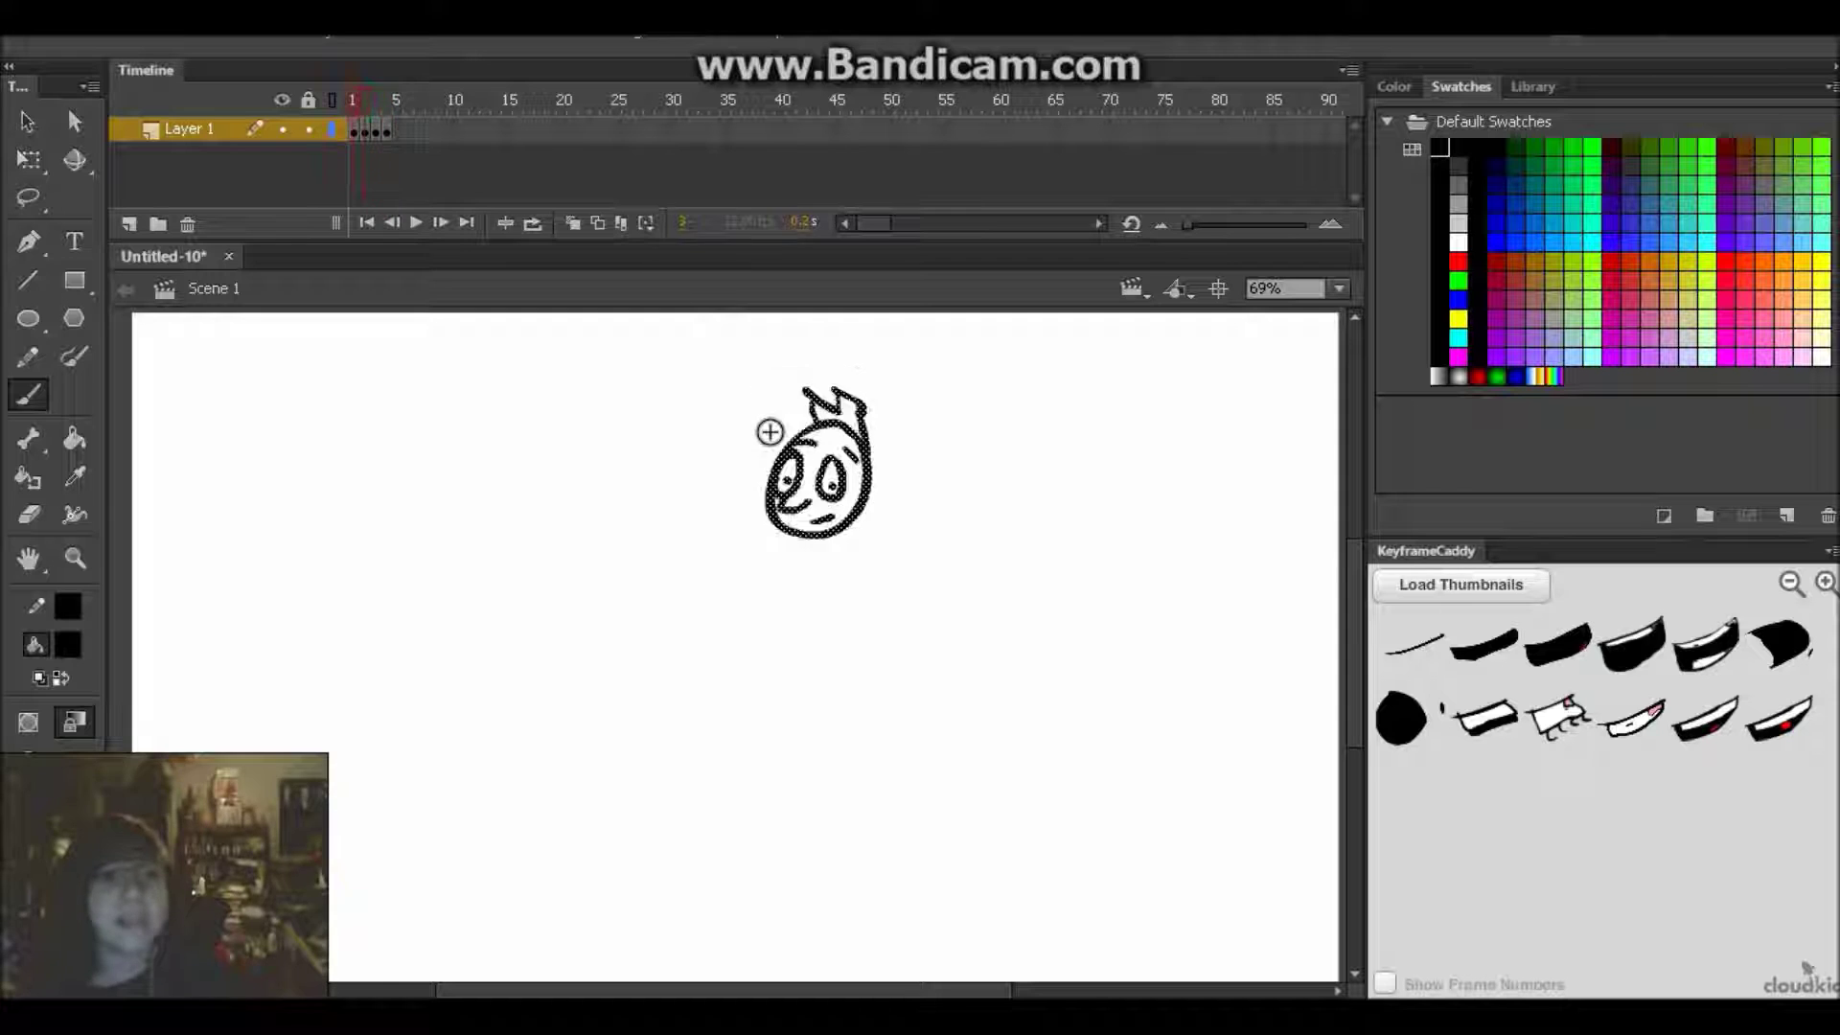
key(".")
key(".")
key(".")
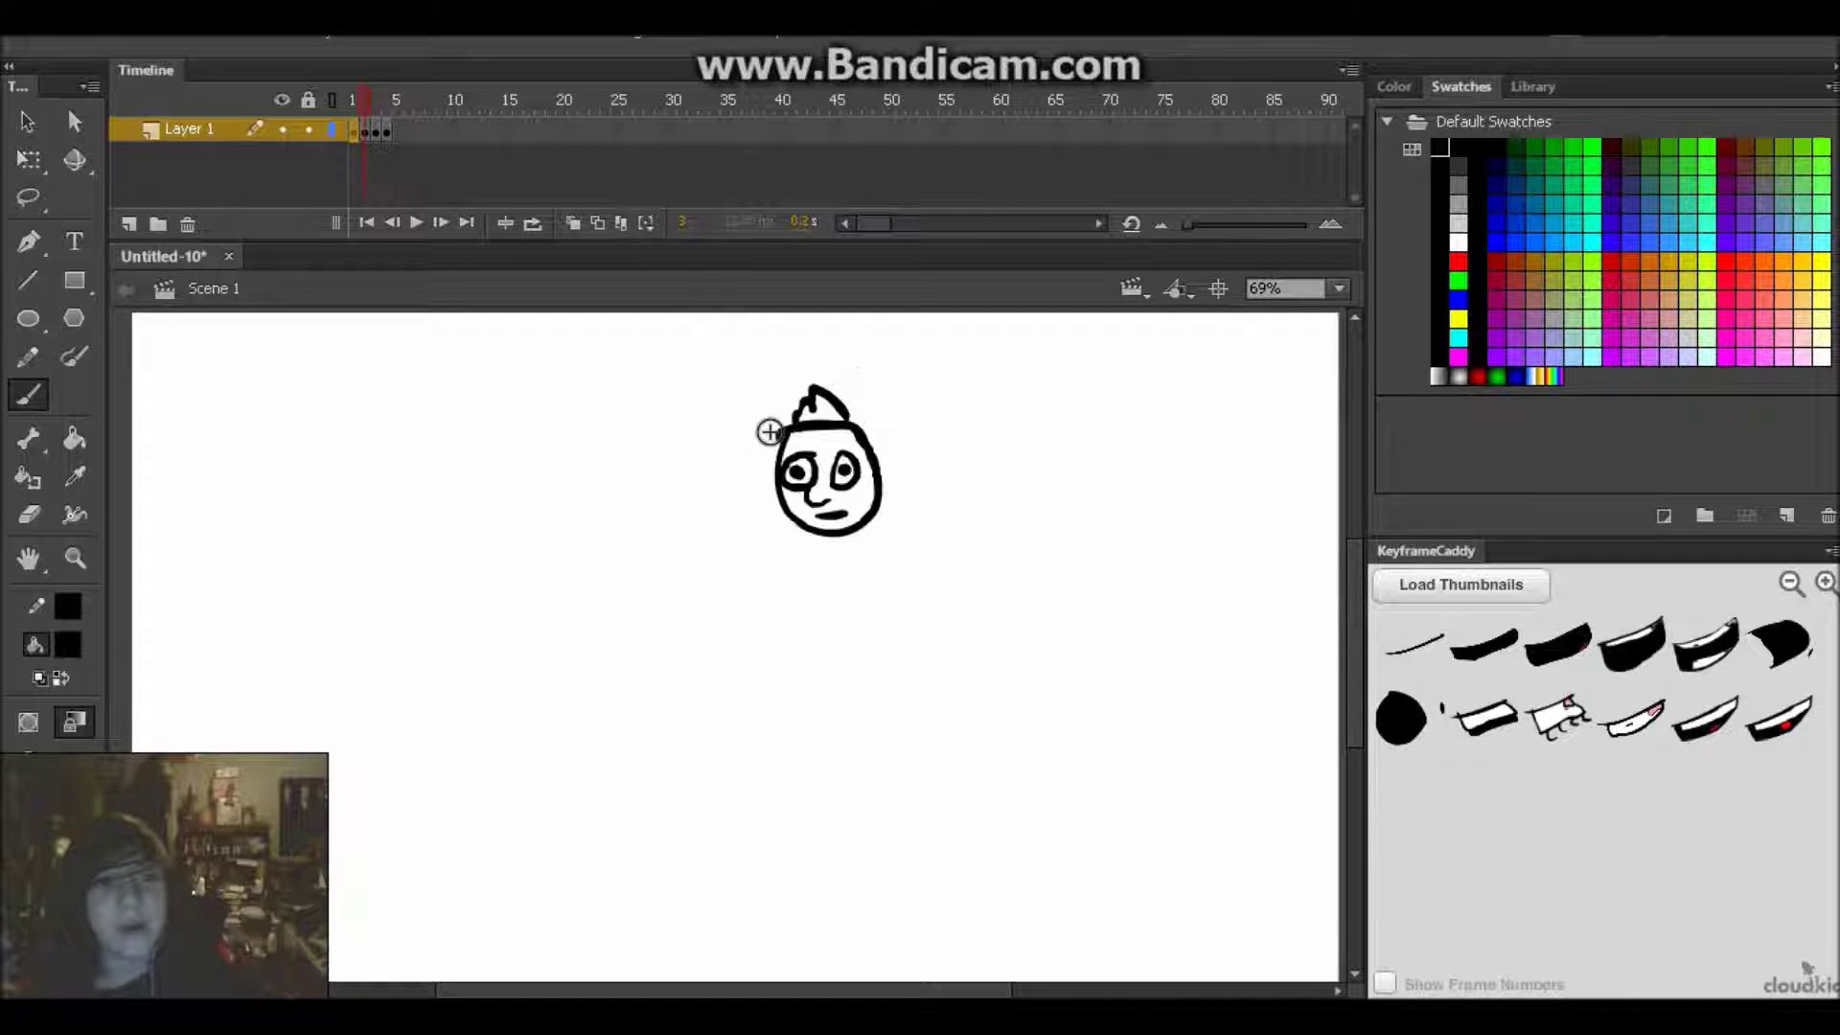
key("comma")
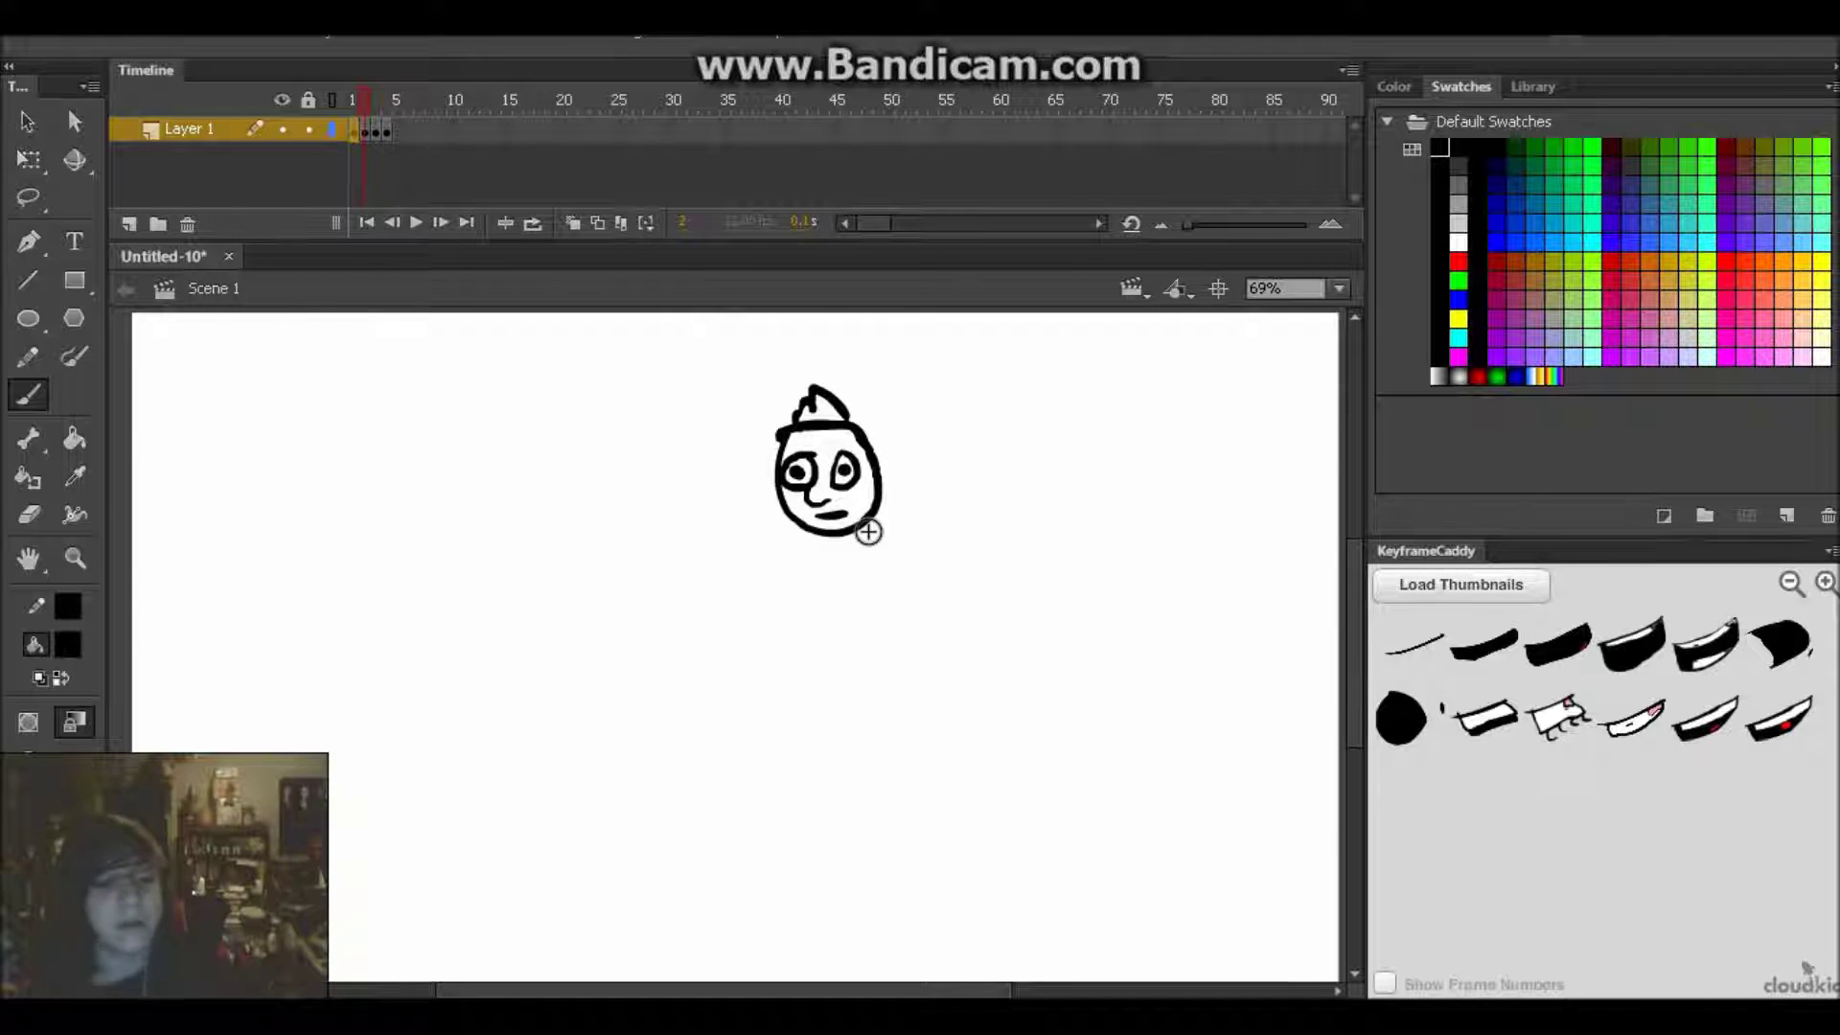
key("period")
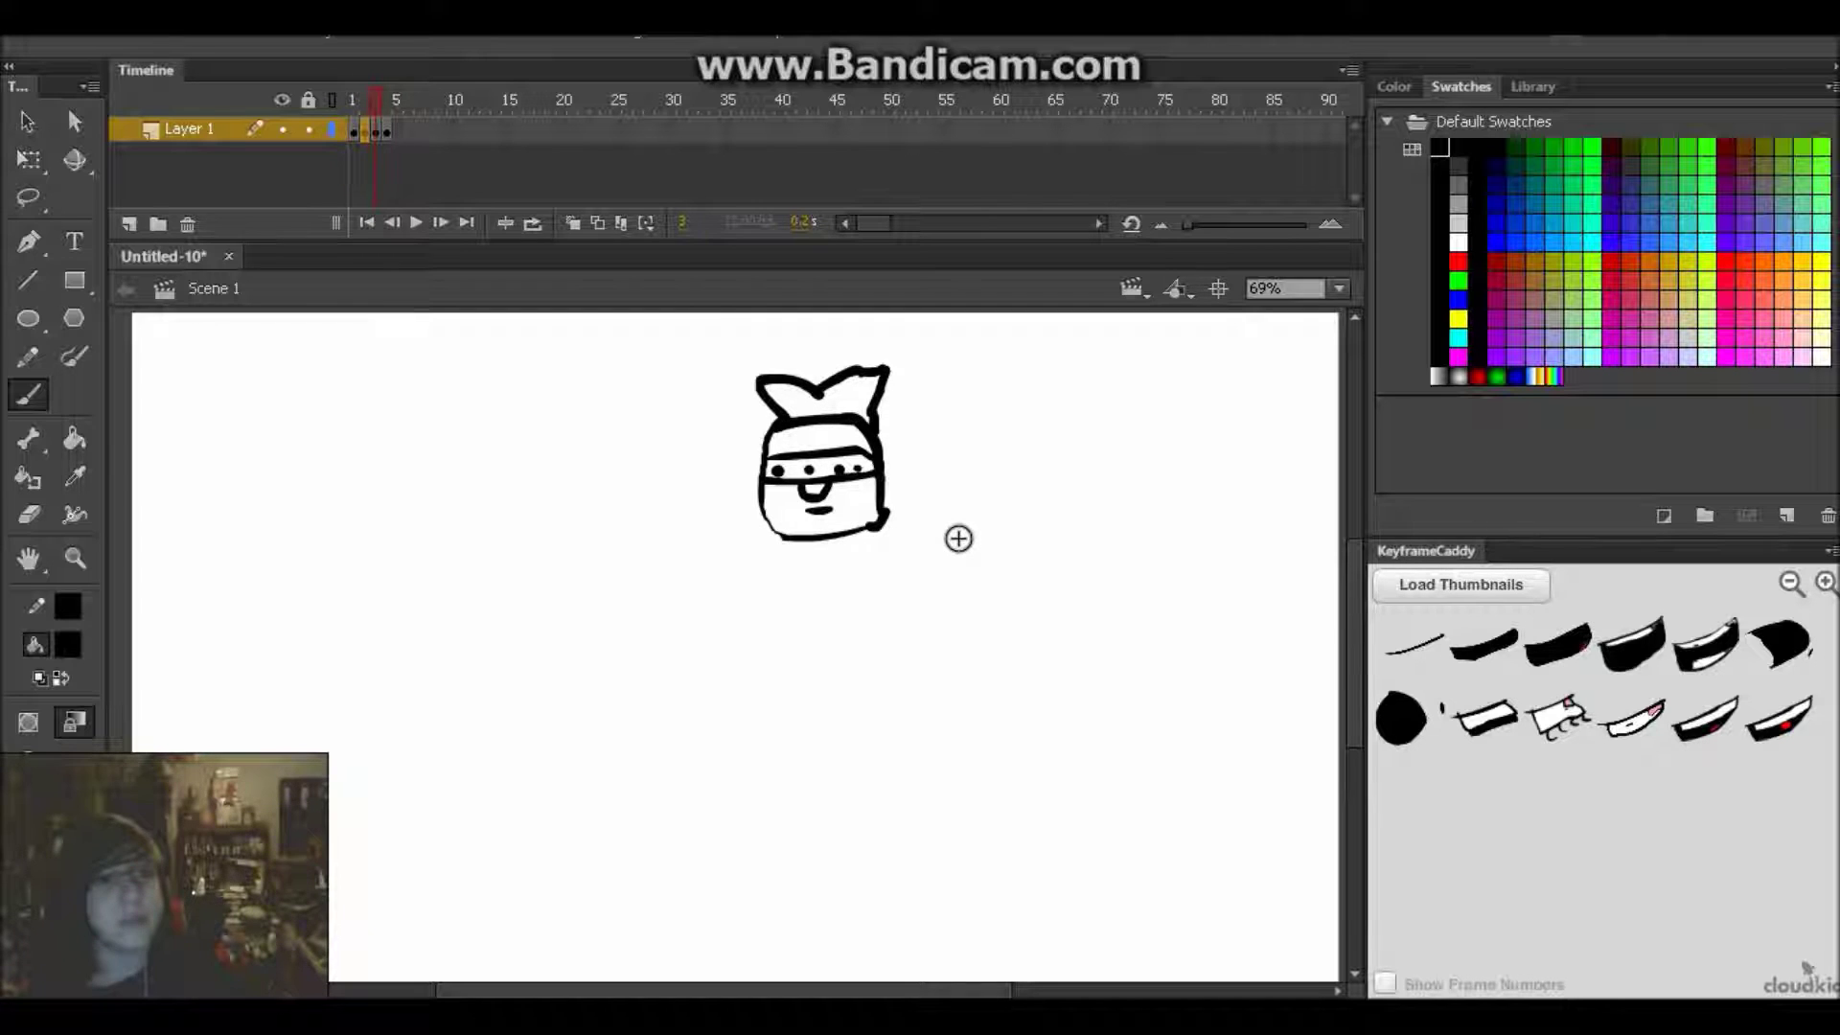
Duplicate the frame 2 head into a new keyframe at frame 3, then stretch it slightly wider and squash it vertically.
key("comma")
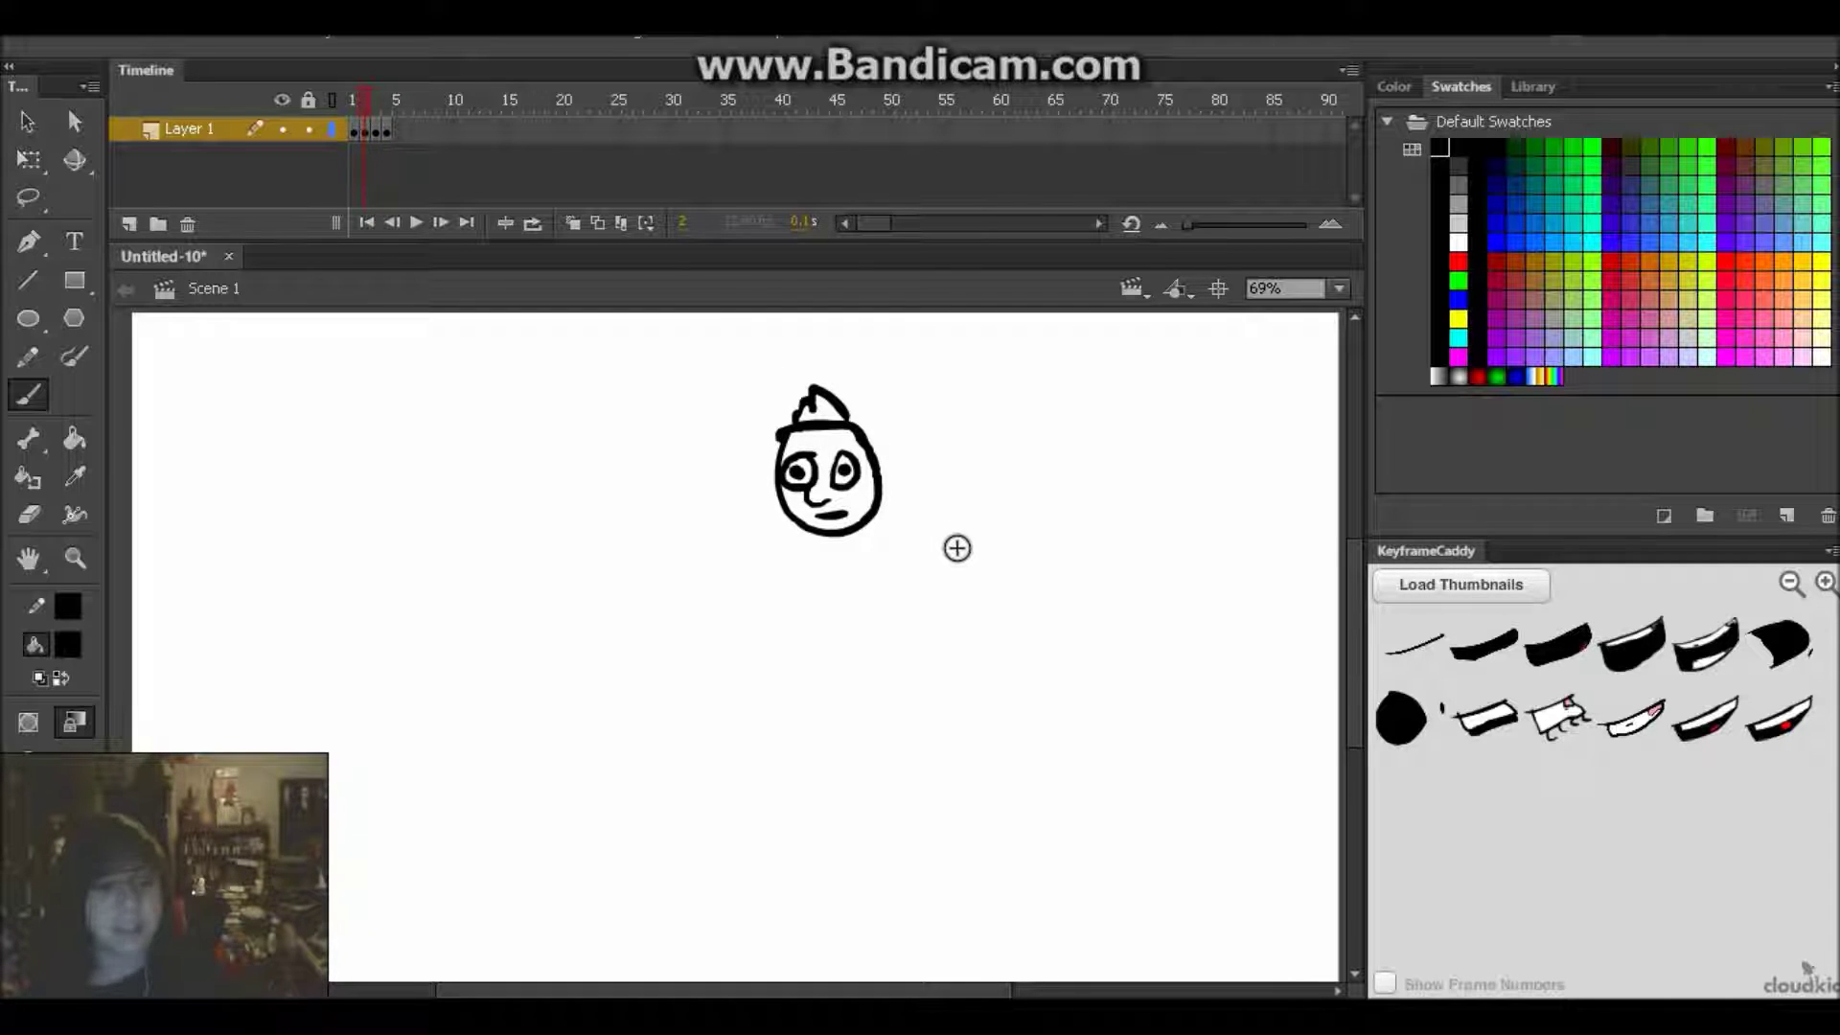
key("v")
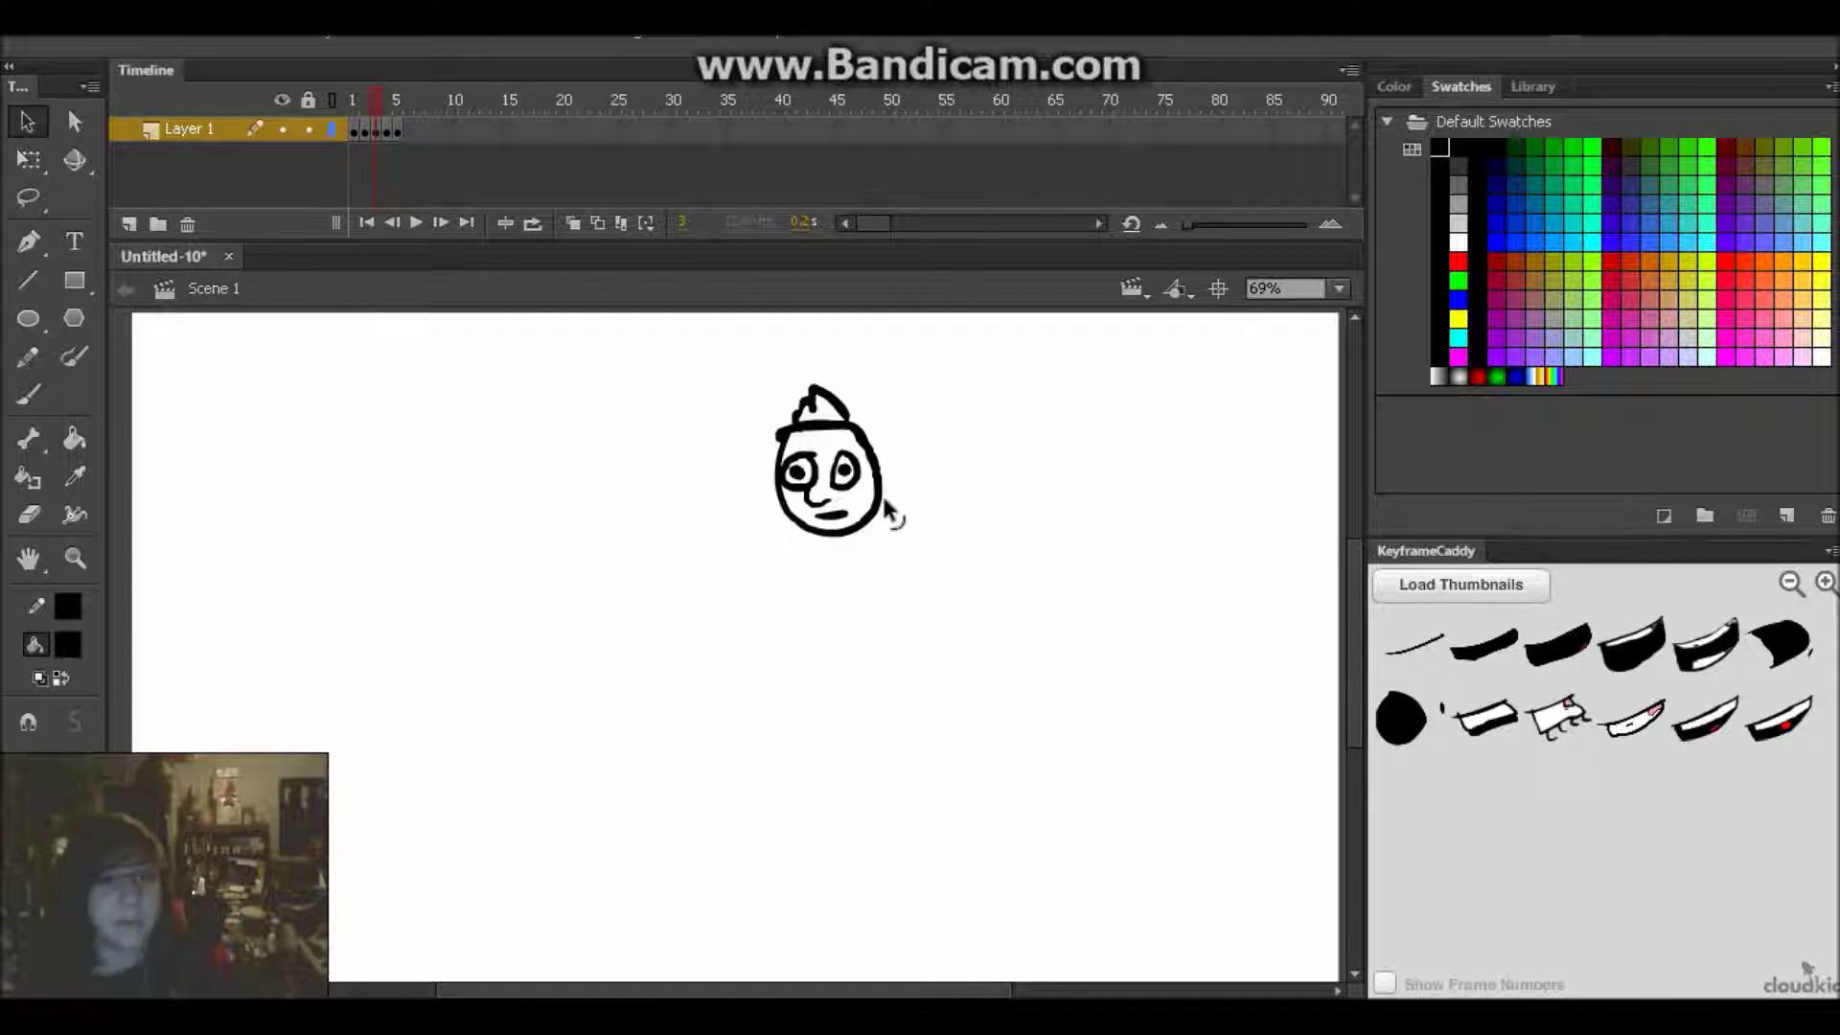
left_click_drag(662, 354, 891, 542)
key("q")
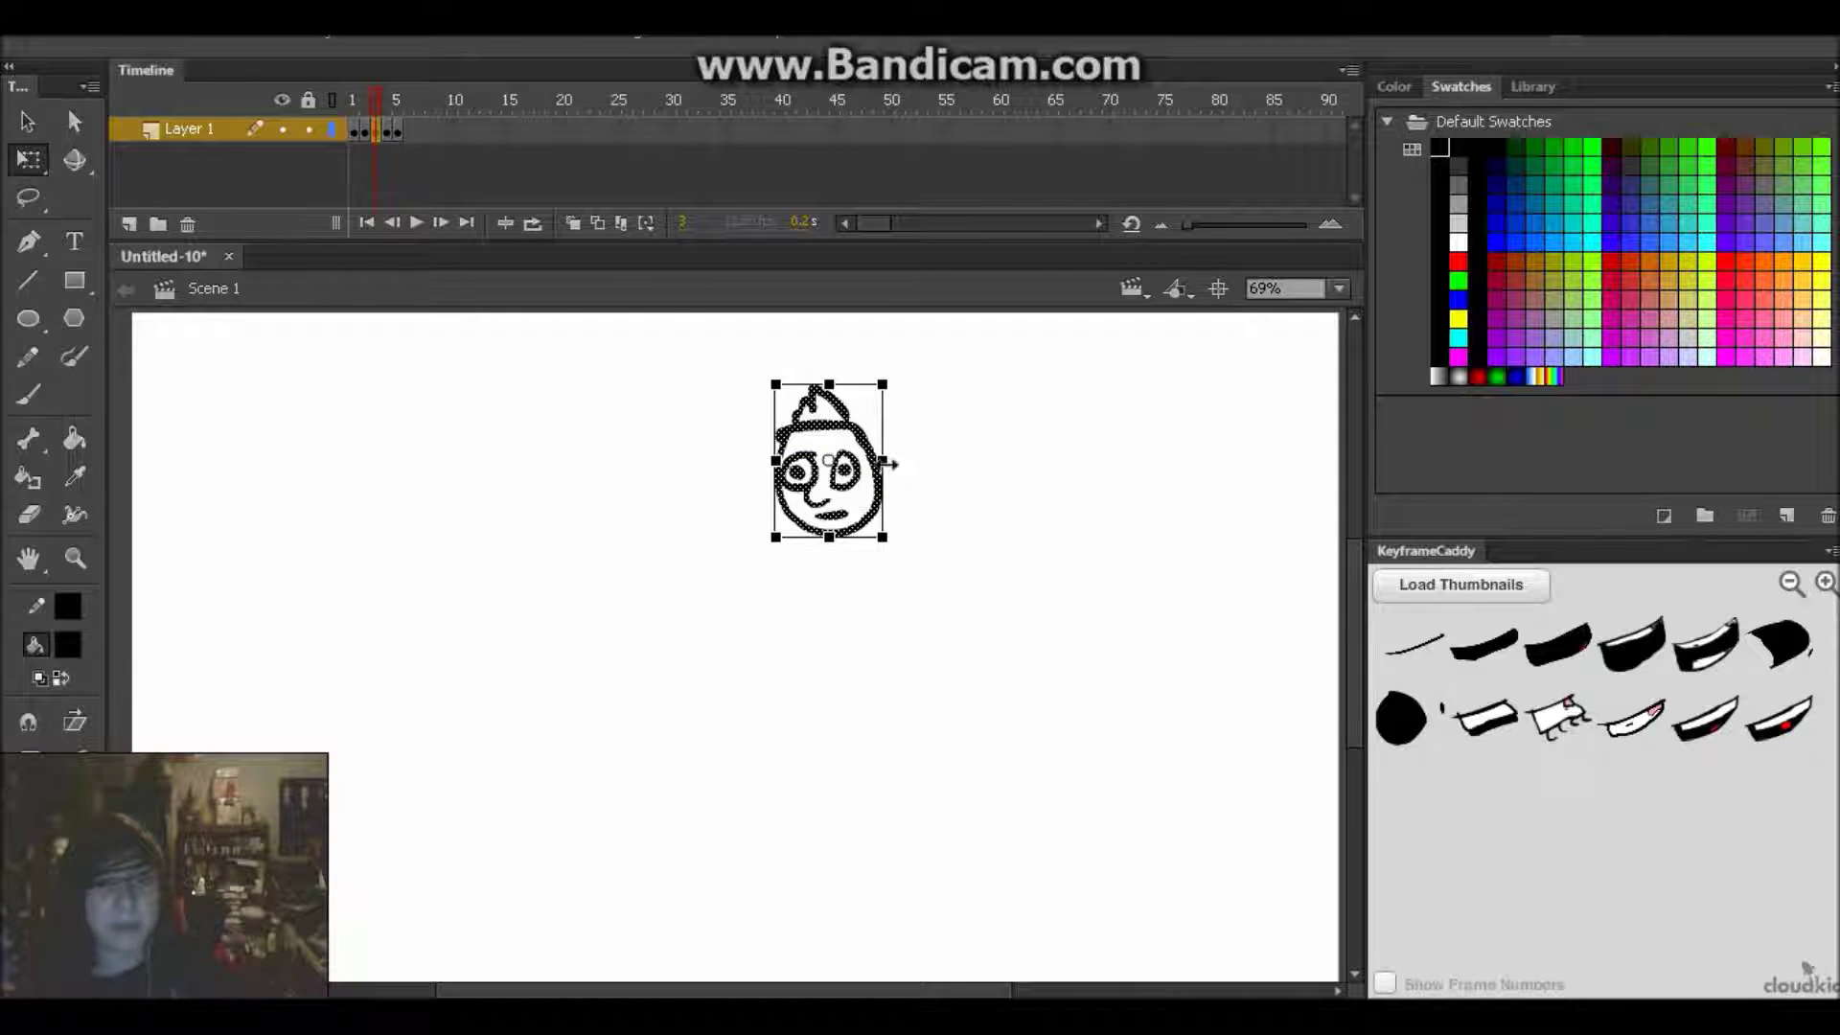
left_click_drag(891, 461, 898, 461)
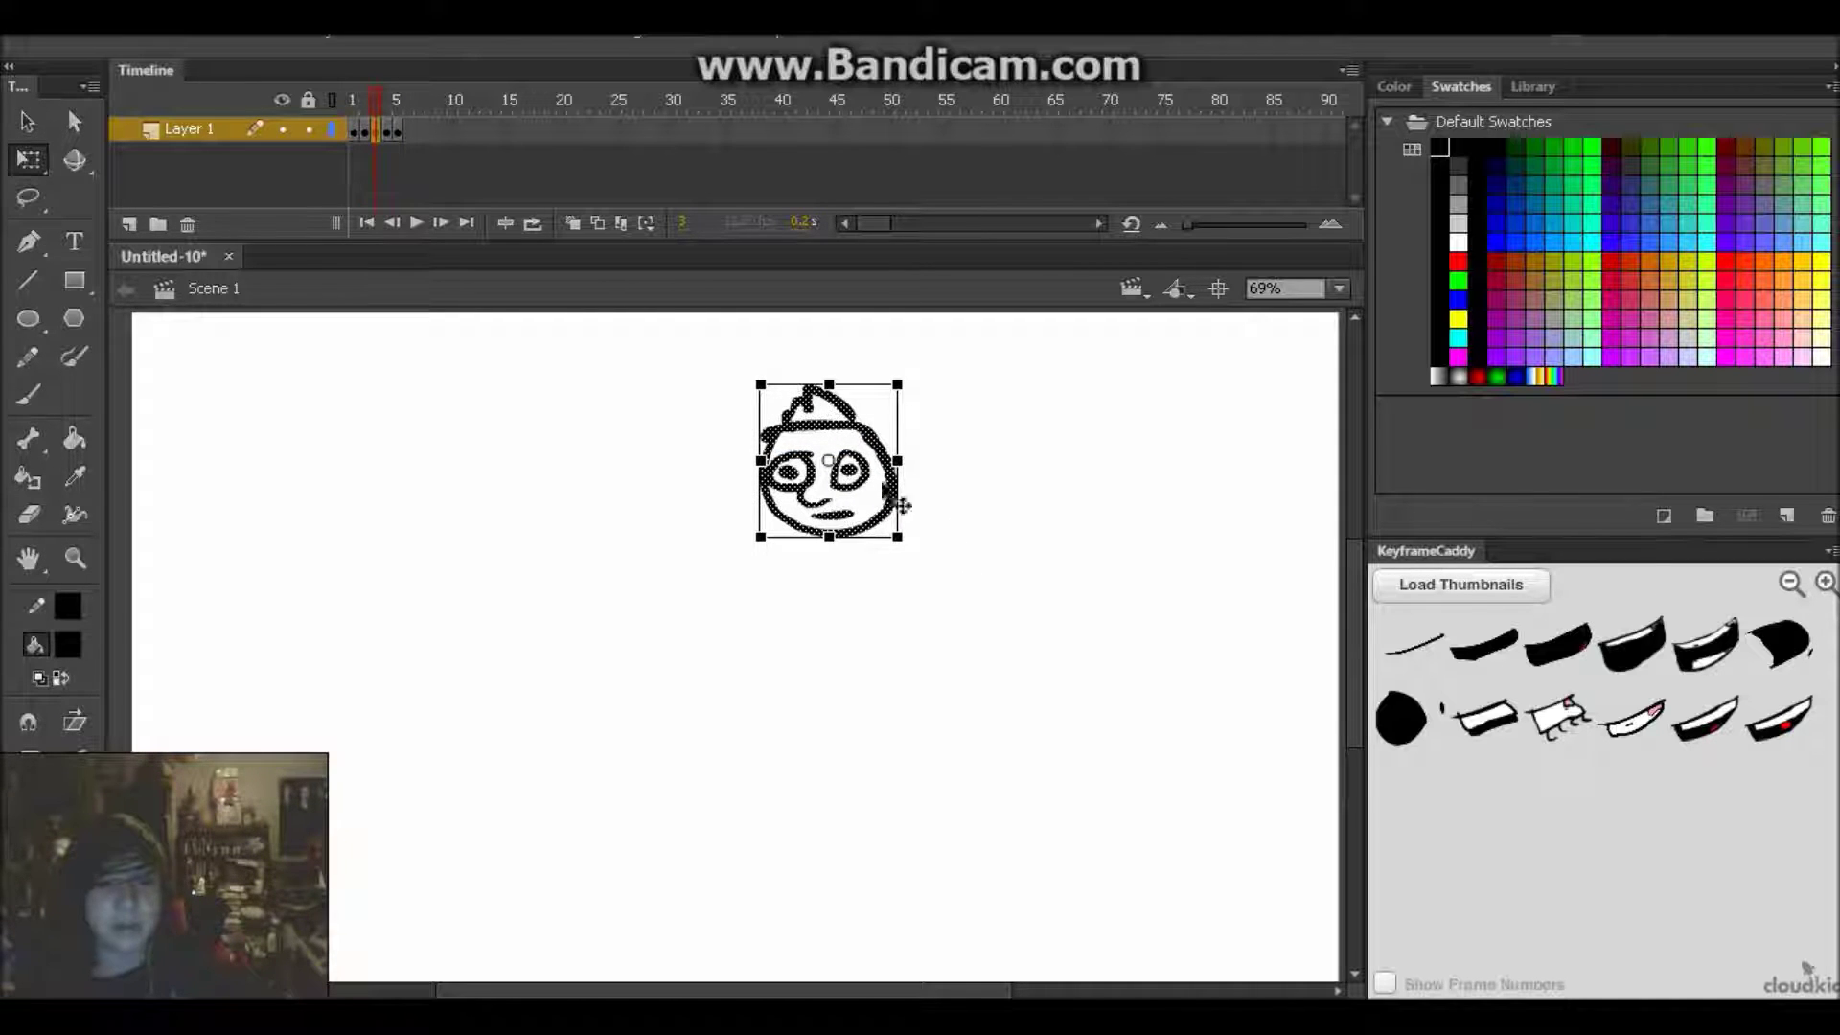
left_click_drag(830, 530, 830, 522)
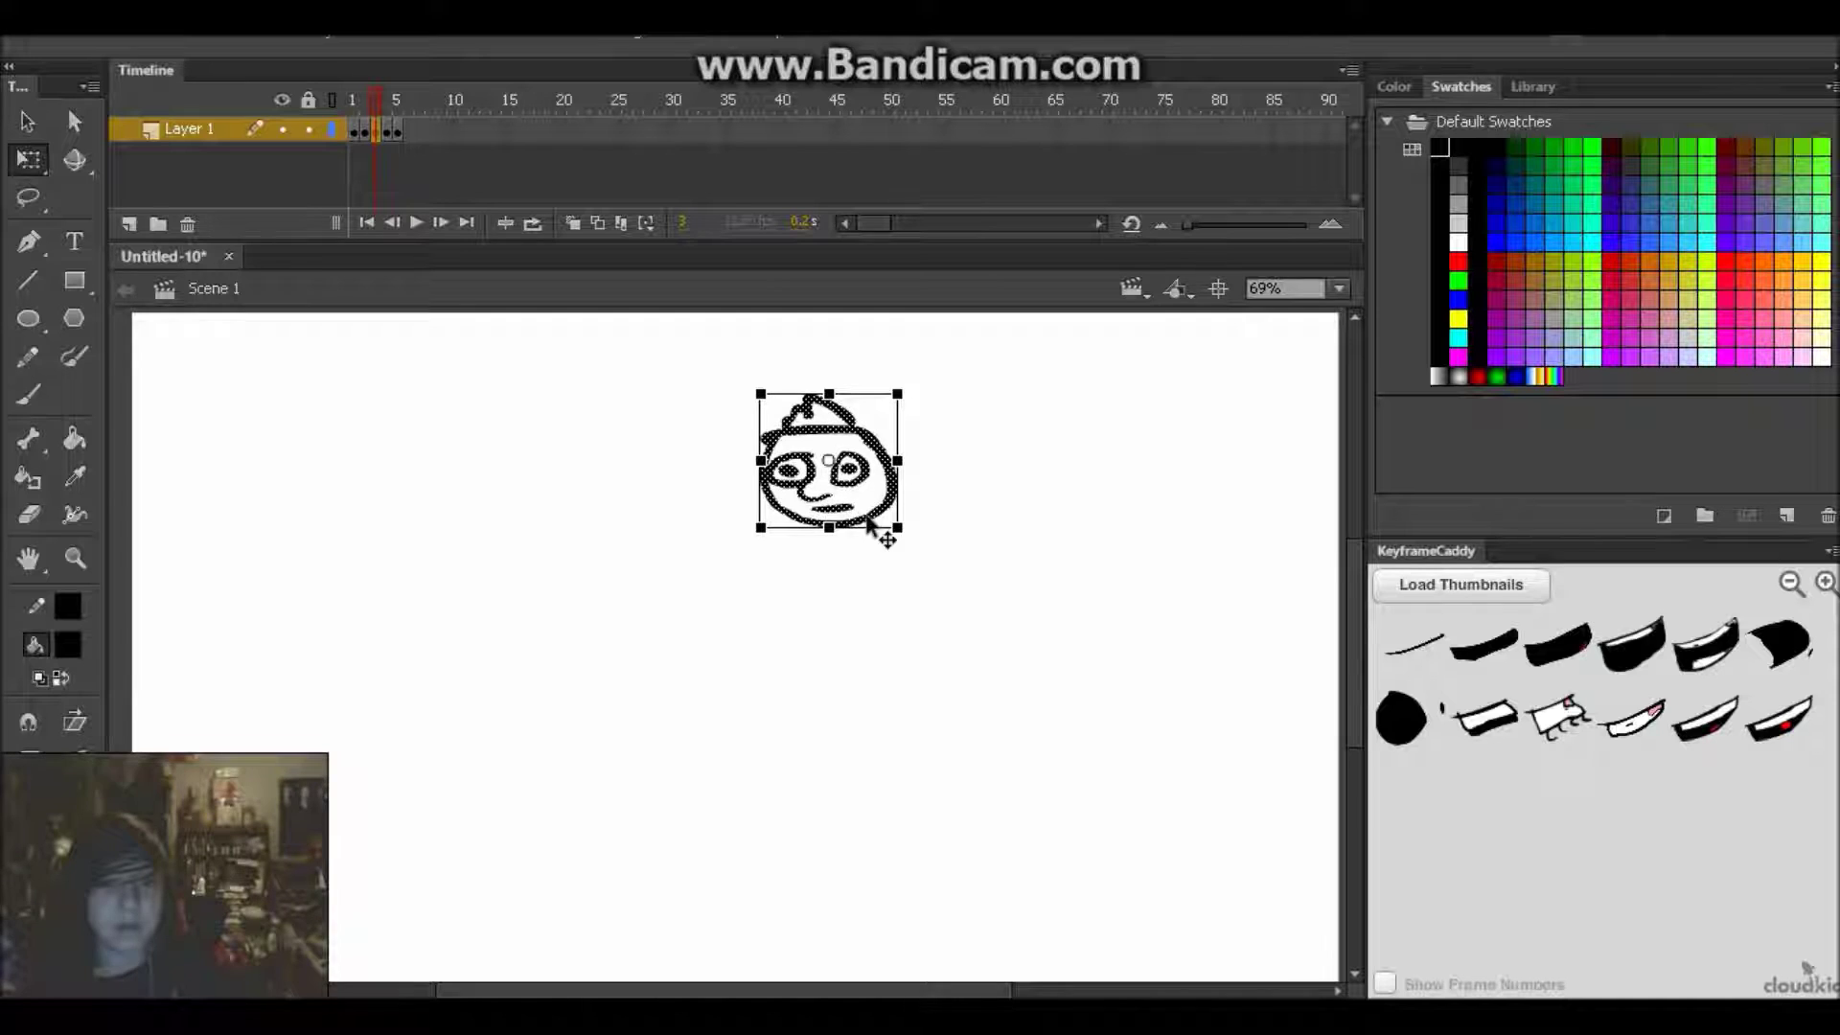
Play the five-frame head turn repeatedly and scrub back through its frames to review the motion.
left_click(355, 106)
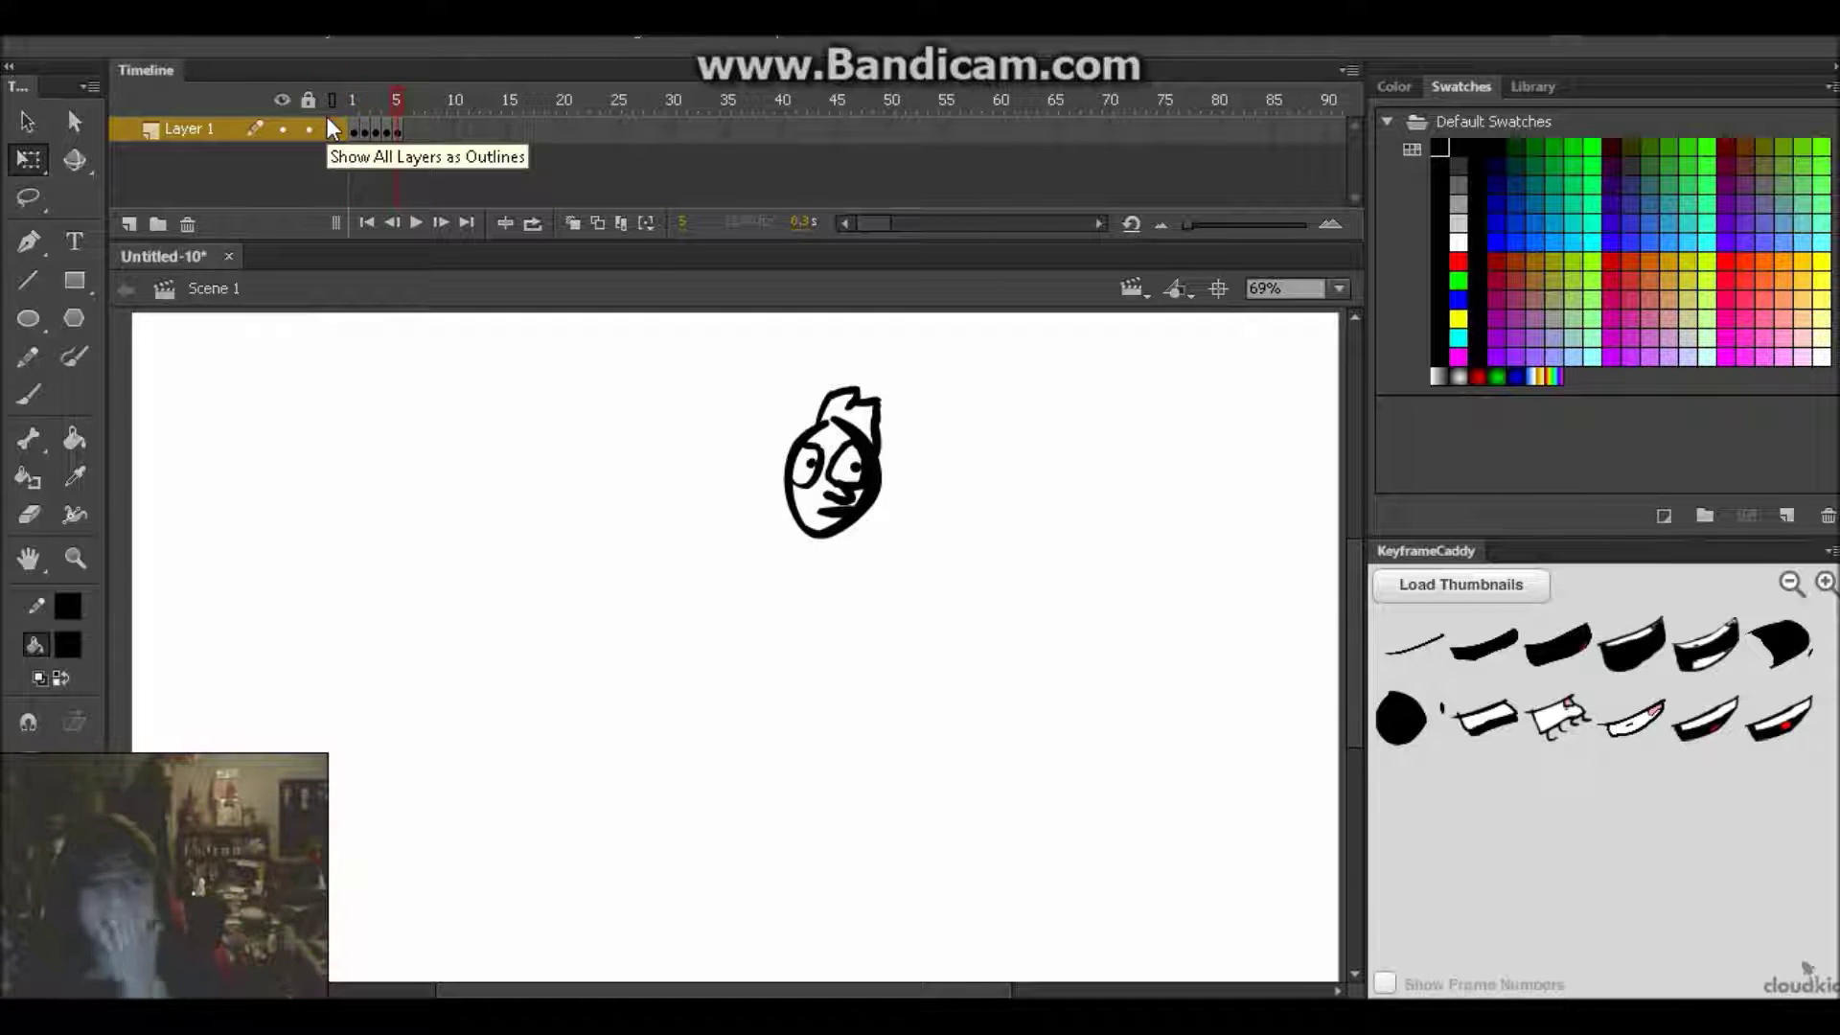
key("Return")
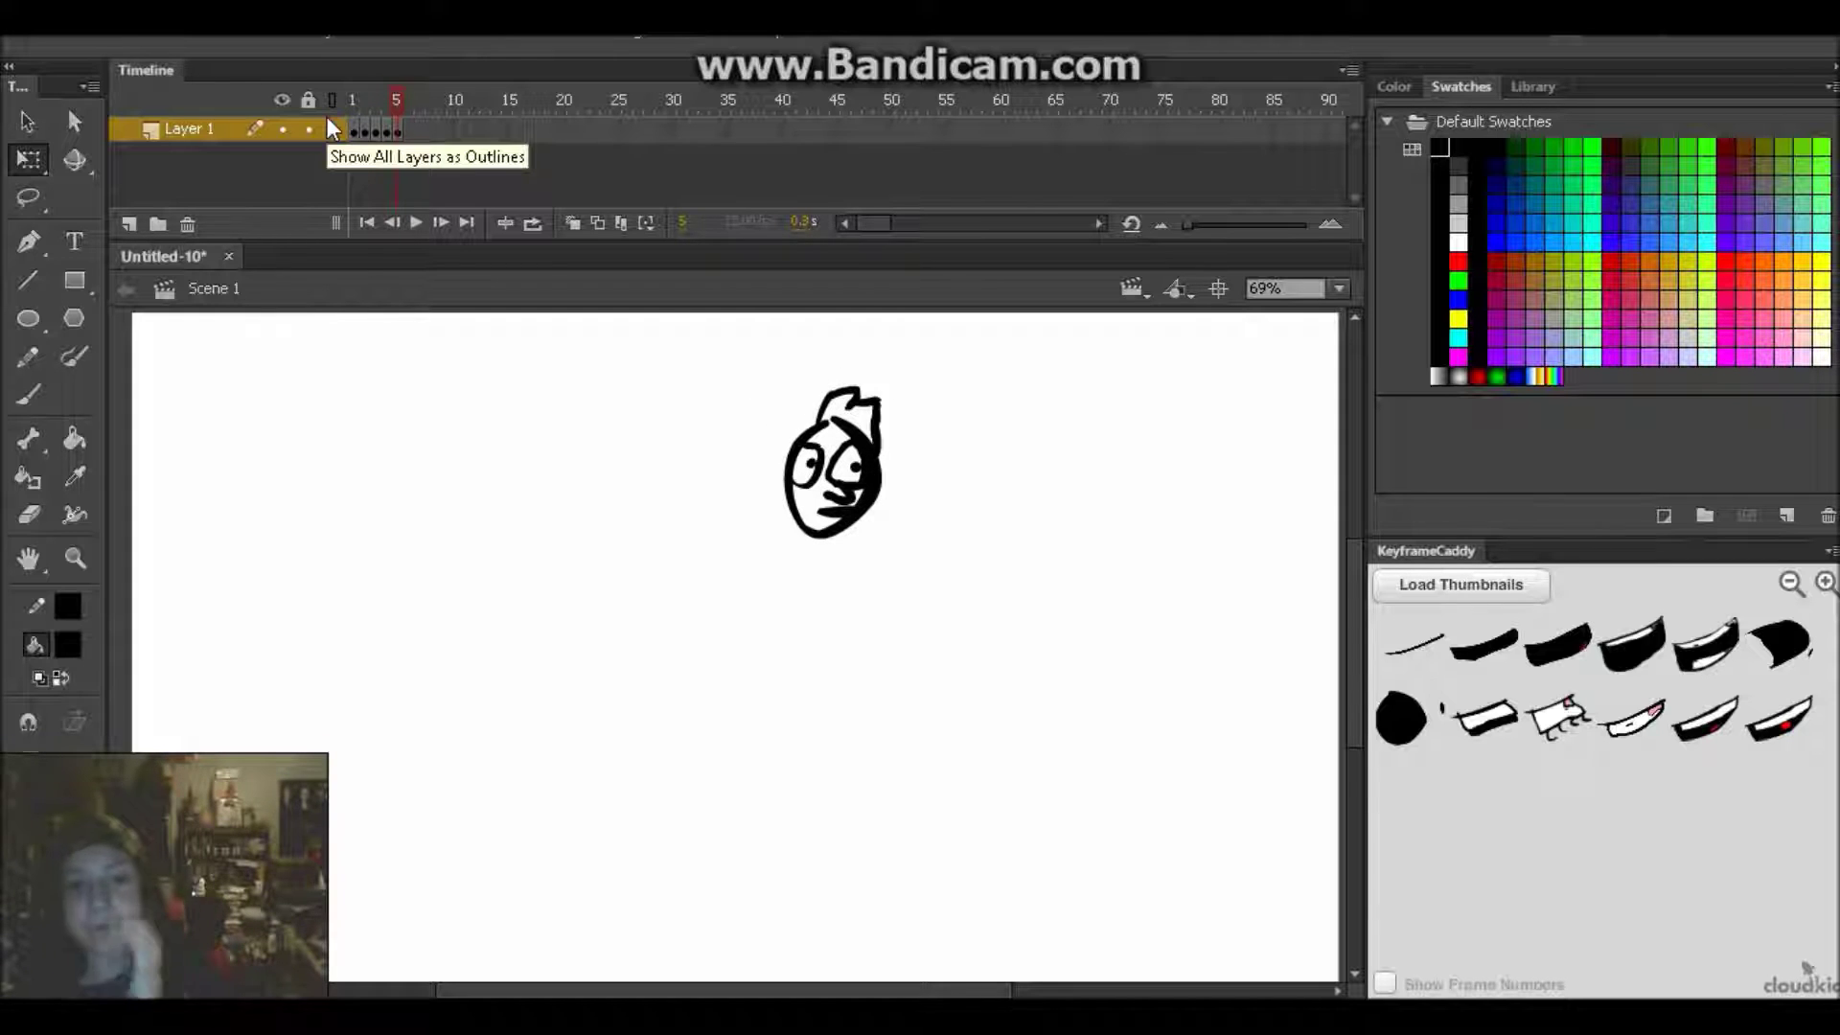
key("Return")
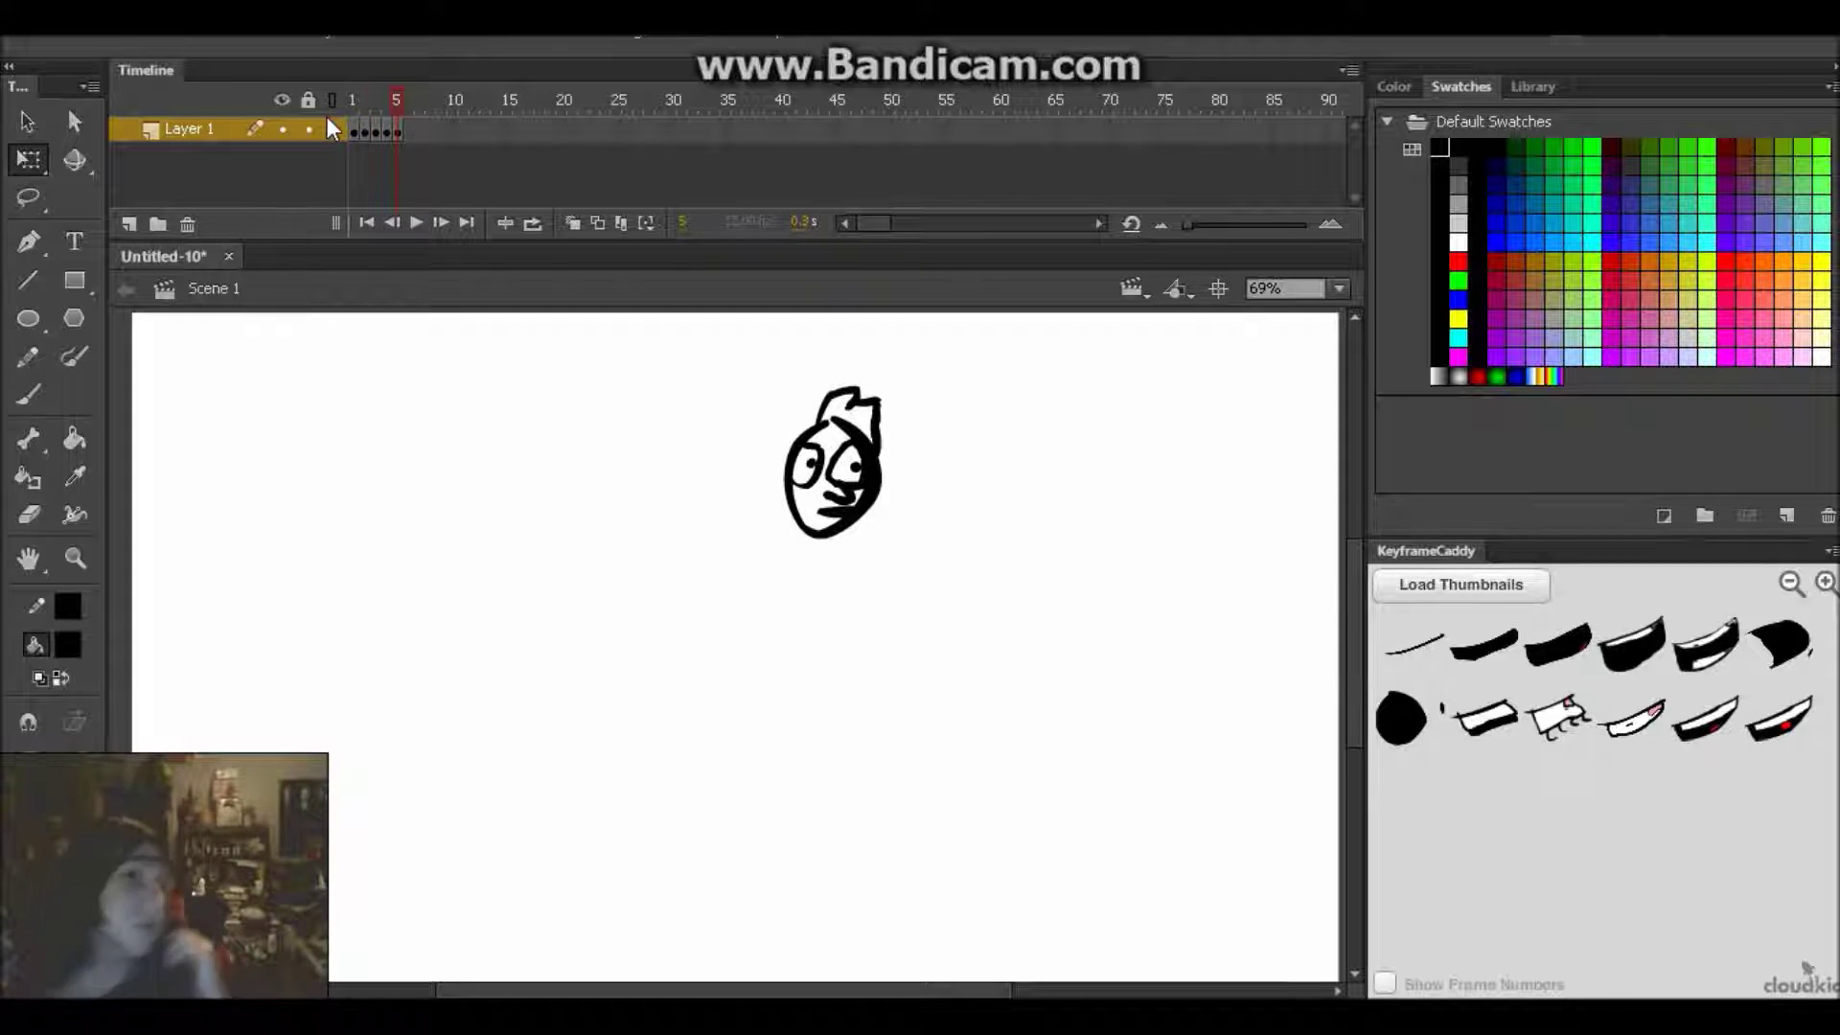
key("Return")
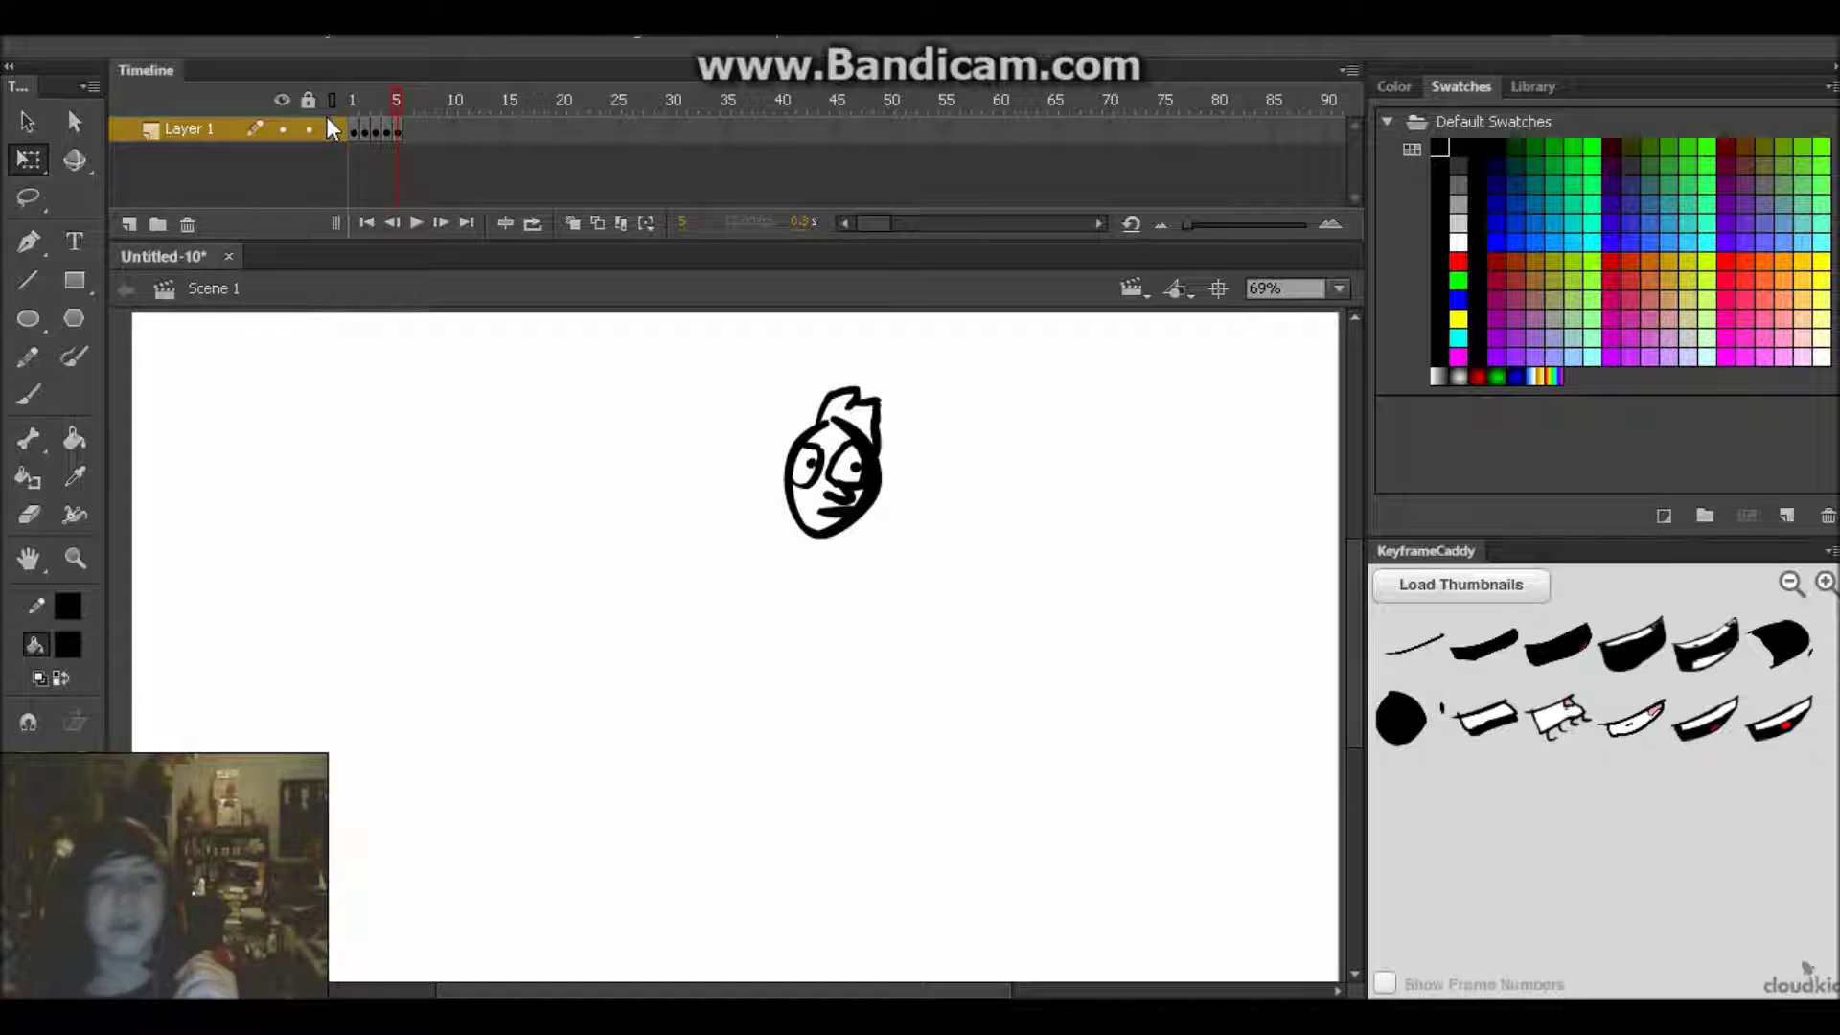
key("b")
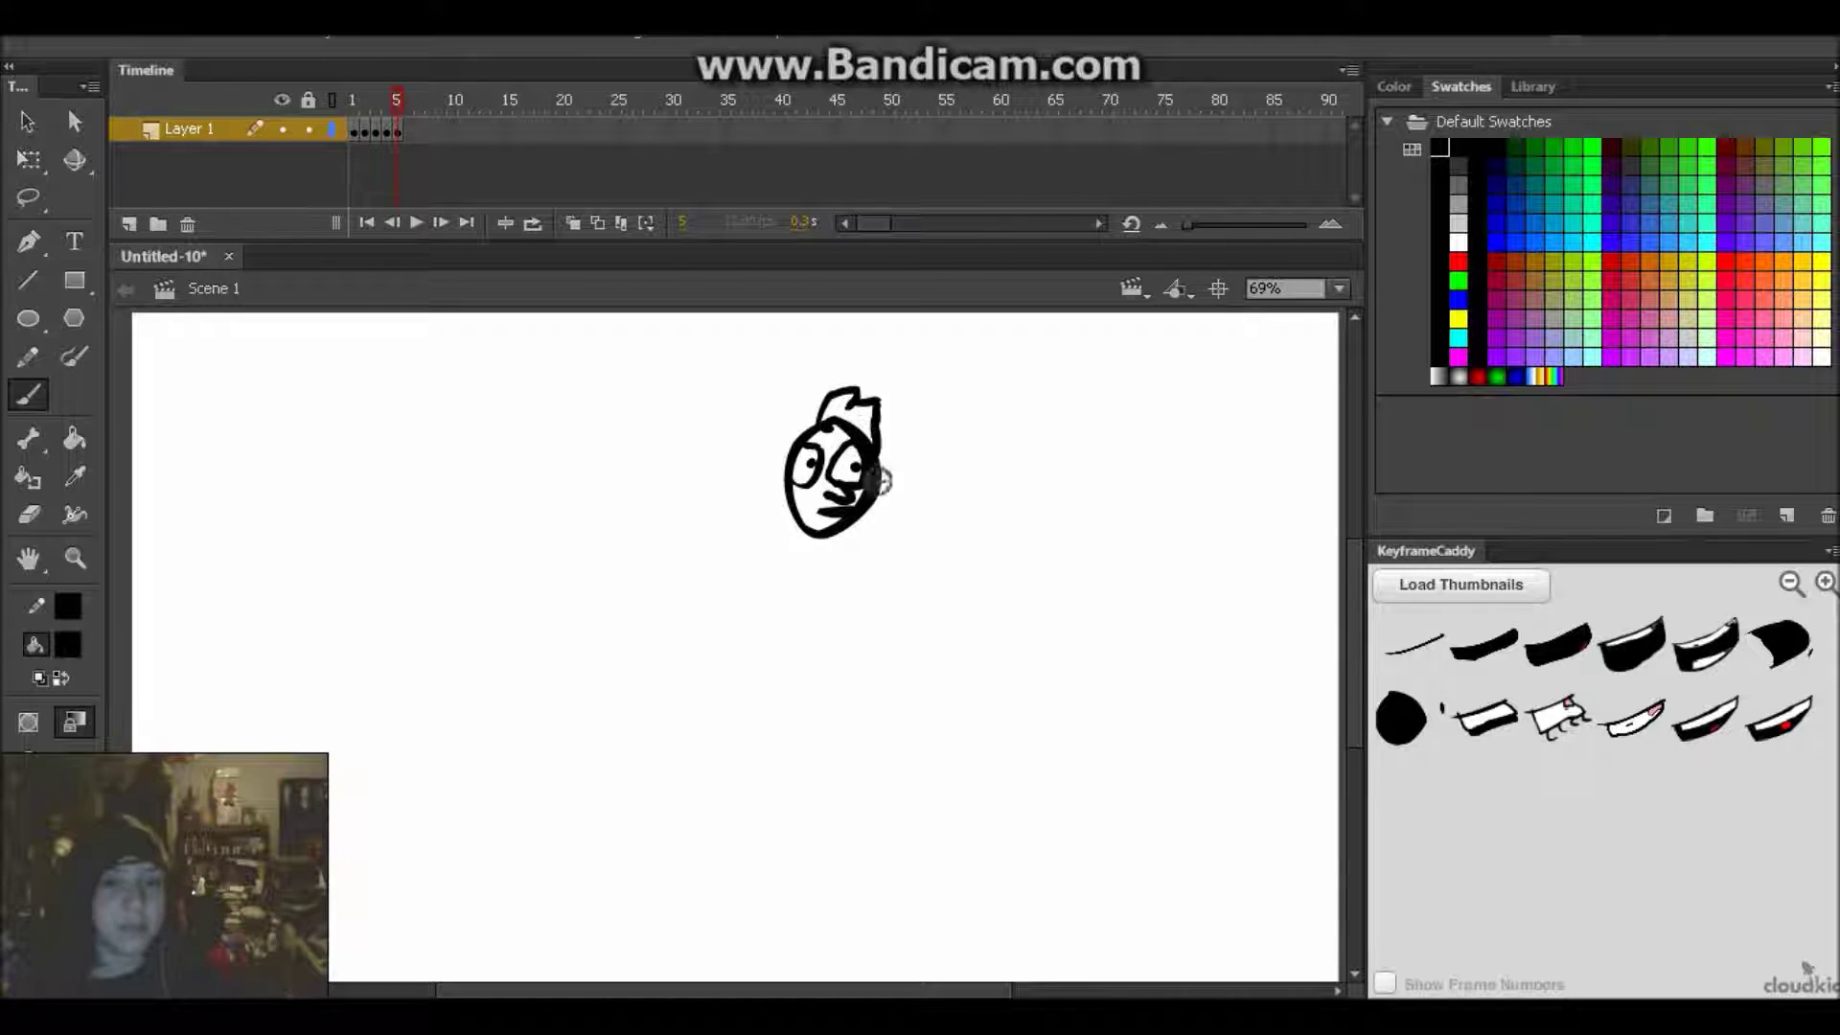
mouse_move(388, 115)
left_mouse_down()
mouse_move(354, 103)
mouse_move(398, 101)
mouse_move(367, 123)
left_mouse_up()
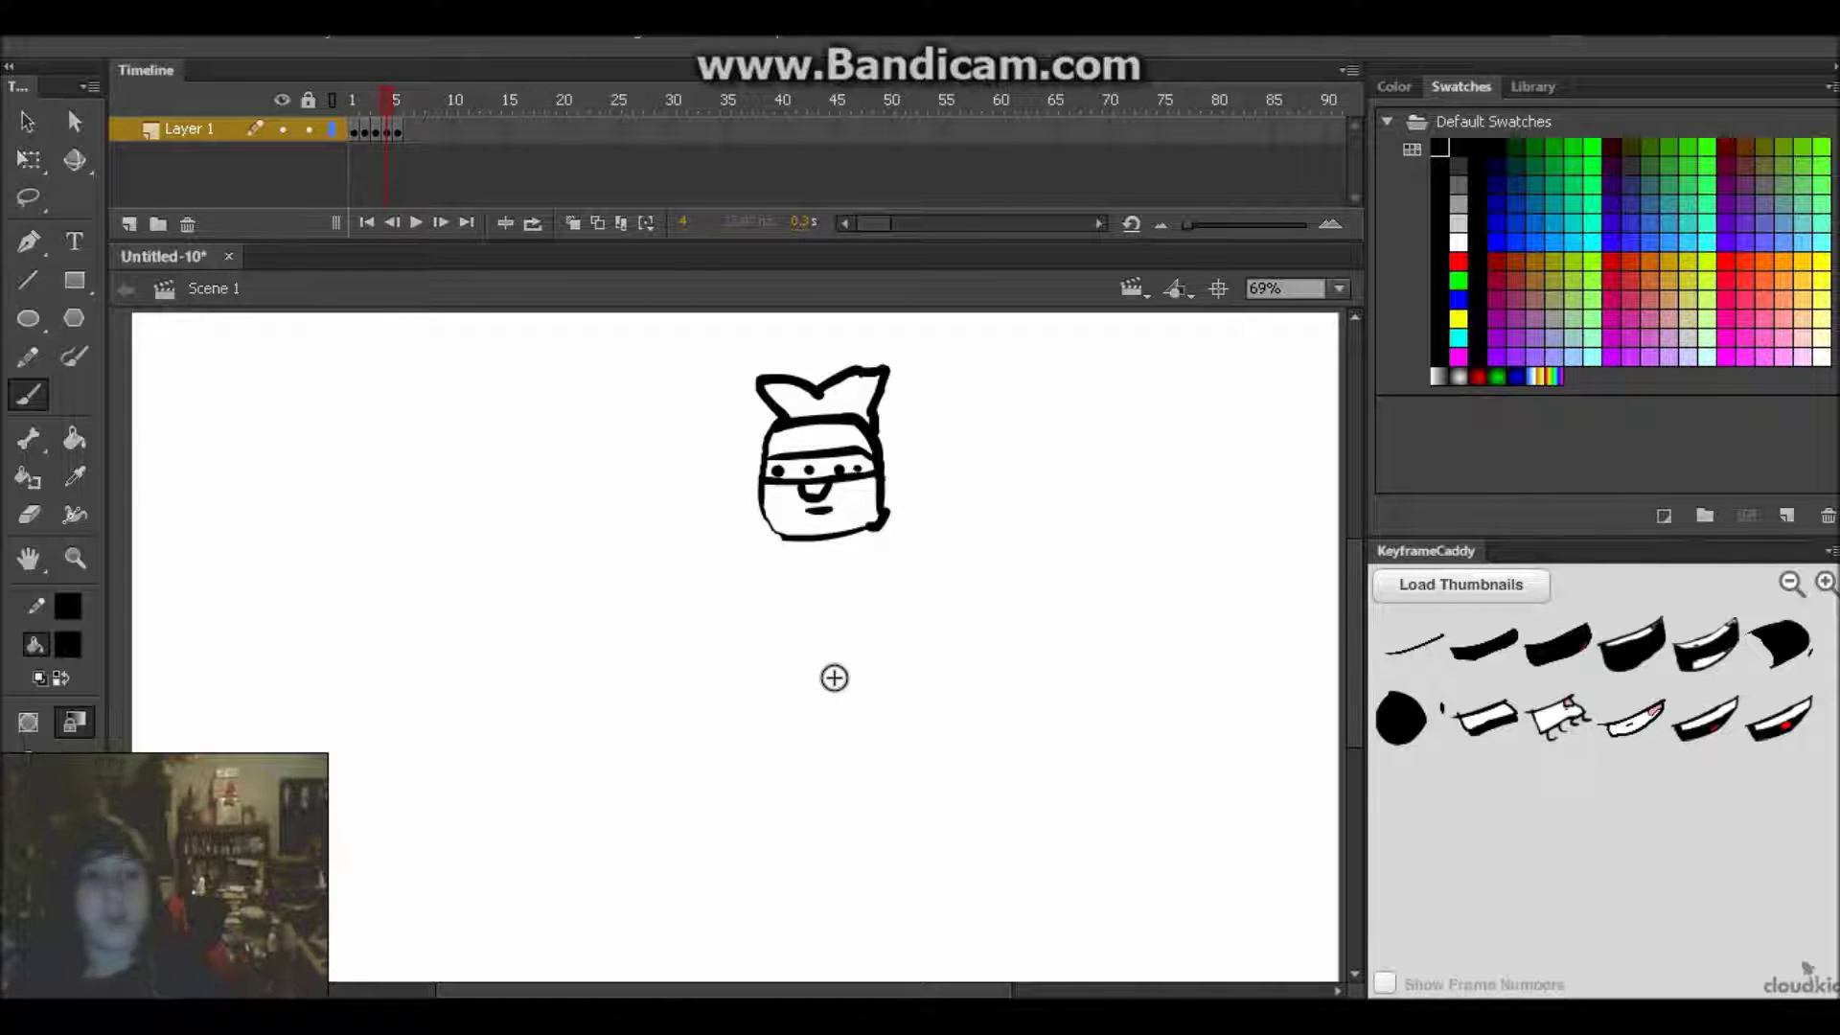
Add a new layer and delete Layer 1 with the head drawings.
left_click(130, 224)
left_click(215, 152)
left_click(187, 224)
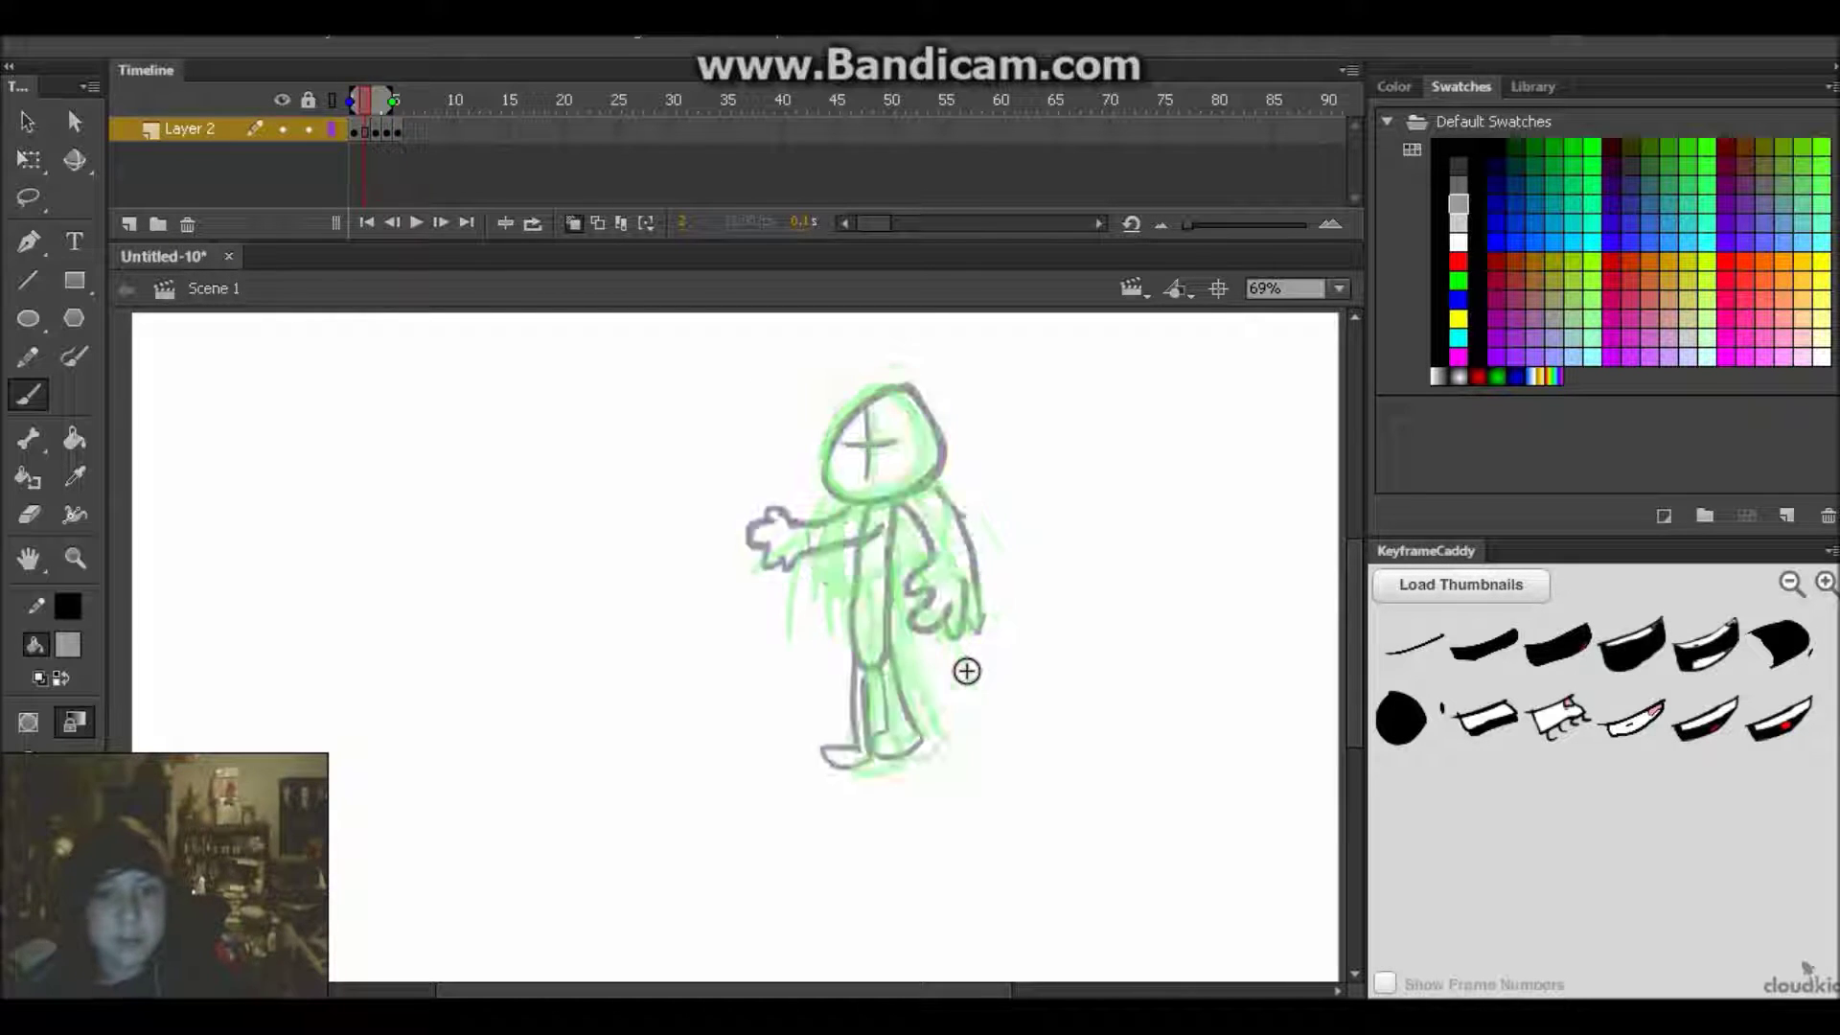
Play the sketched body turn and extend it with copied keyframes at frames 6 and 7.
key("Return")
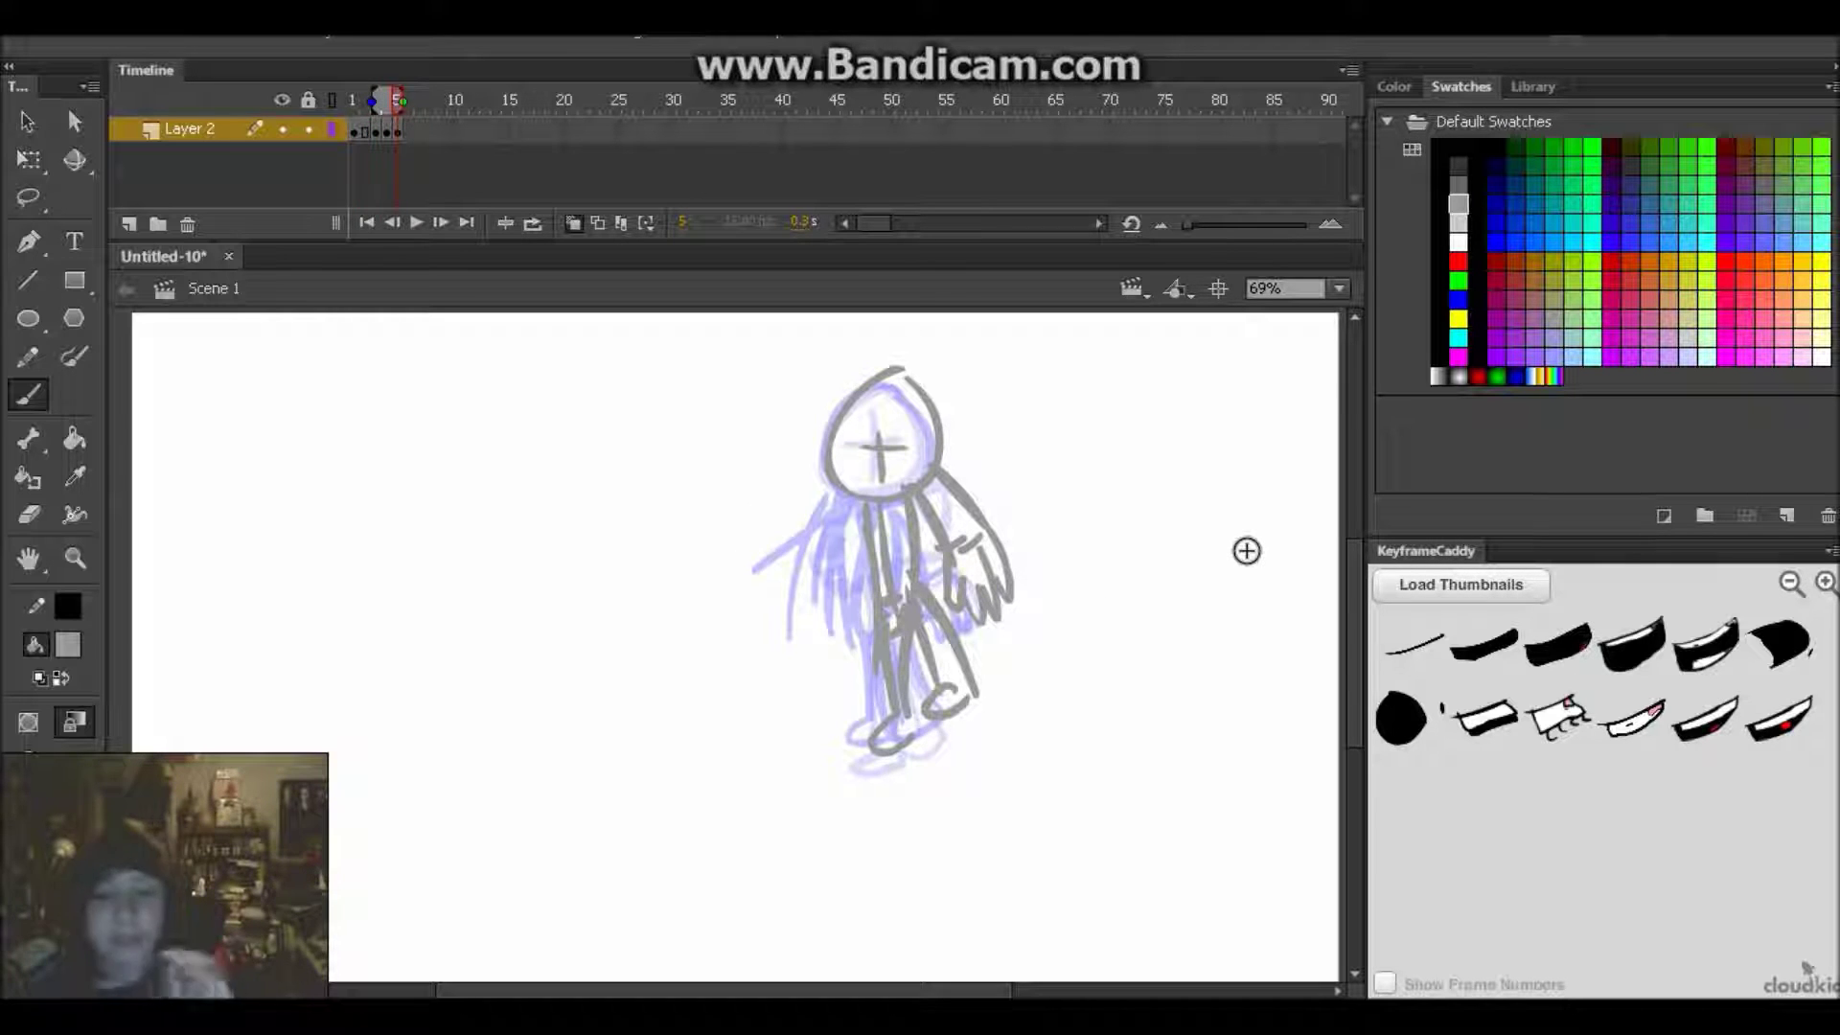
key("Return")
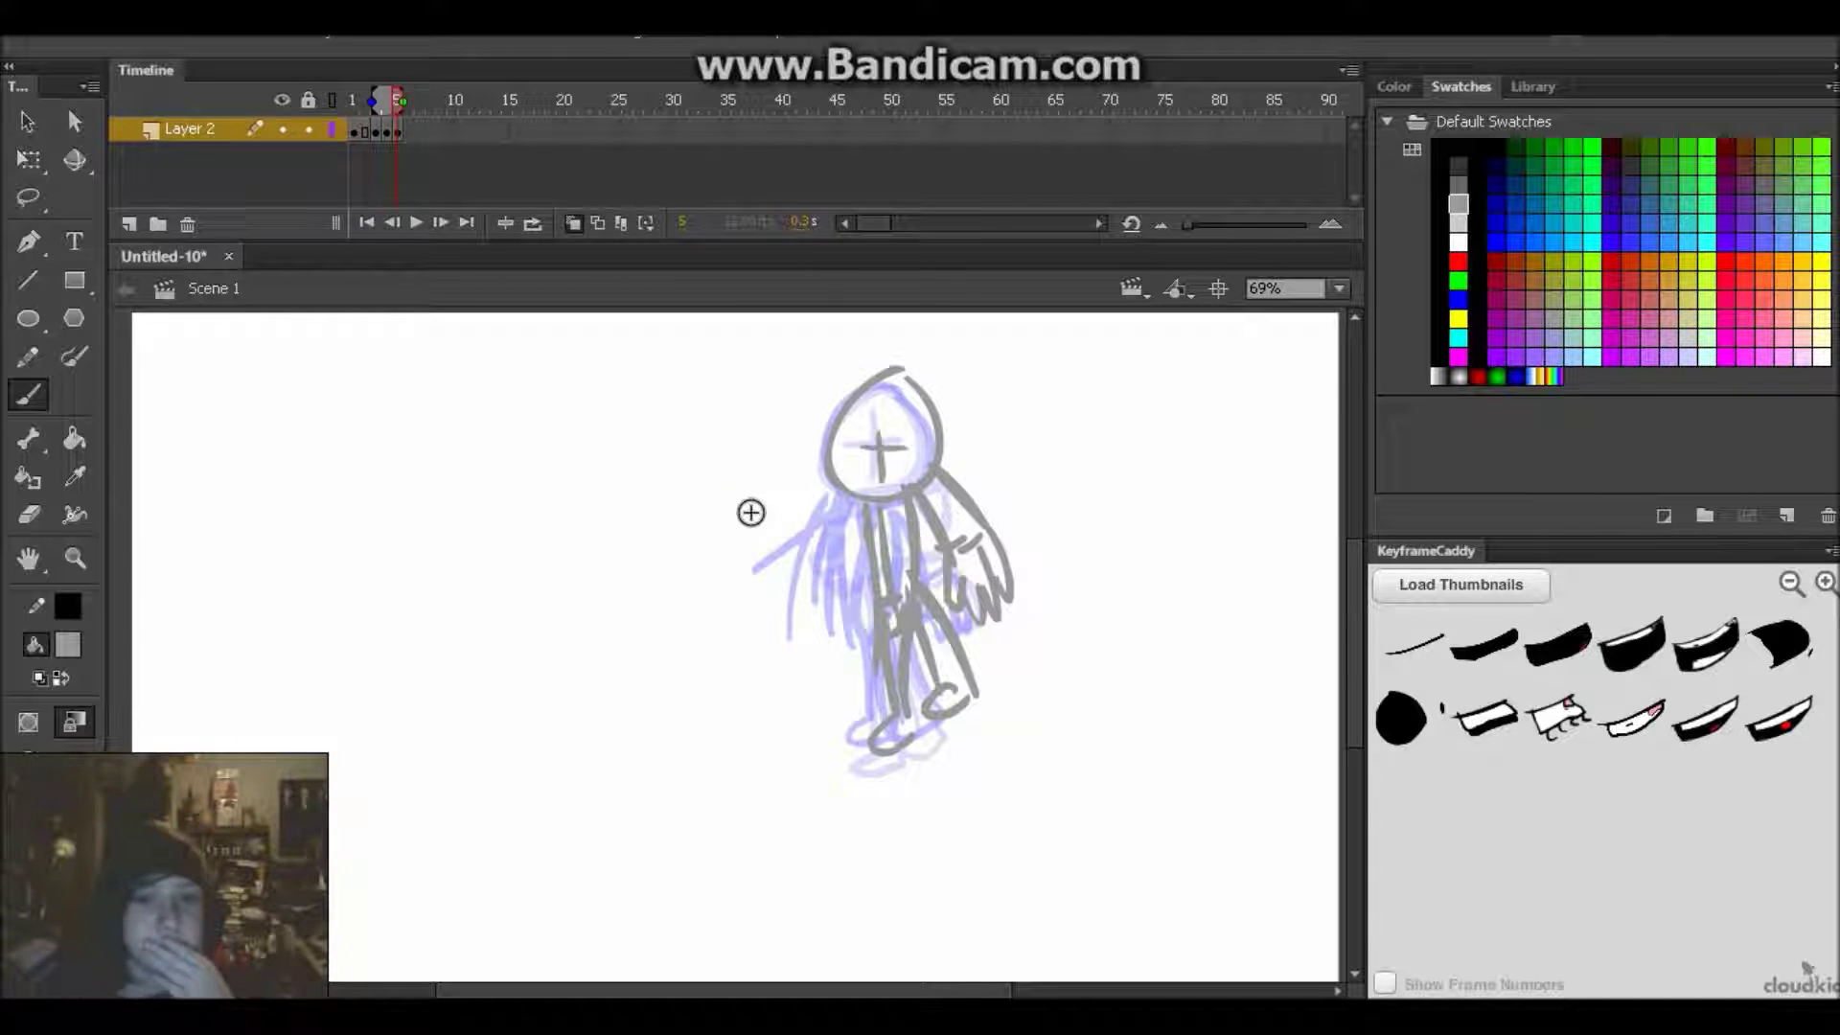
key("F6")
key("F6")
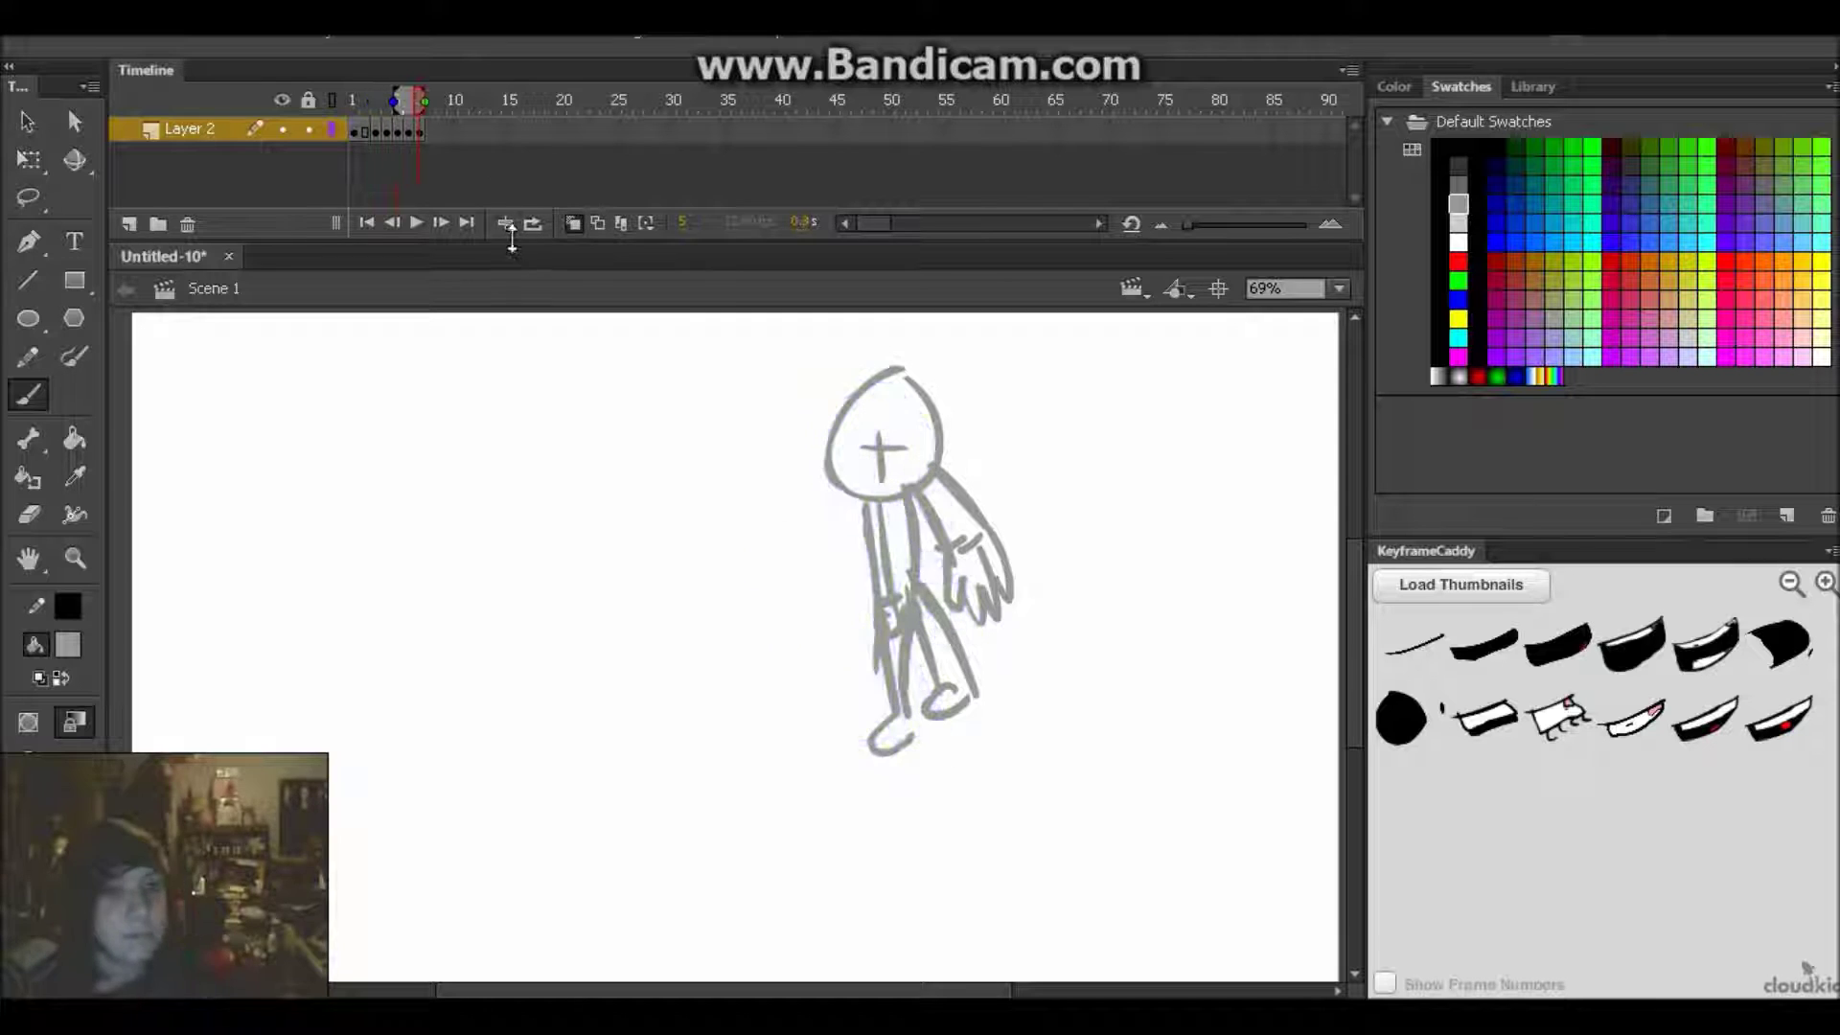
Play the body animation and step through frames 1 to 7 to examine the smear poses.
key("Return")
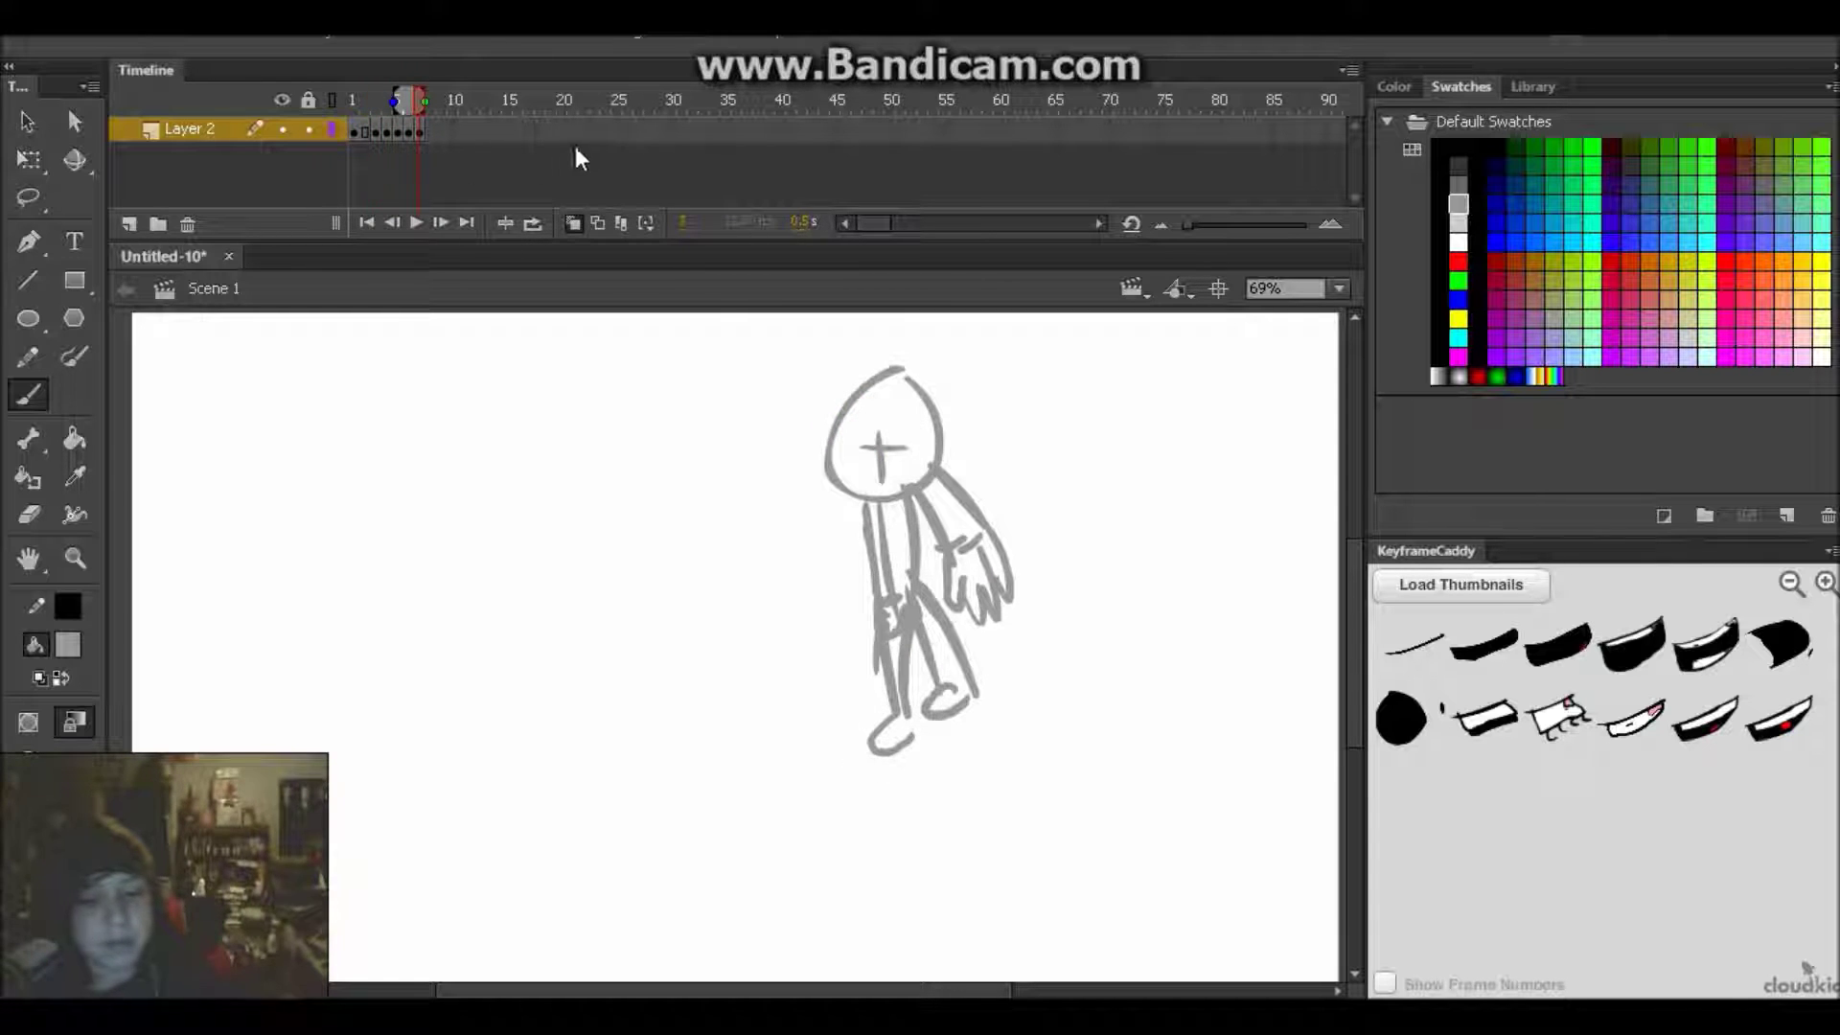
key("comma")
key("comma")
key("comma")
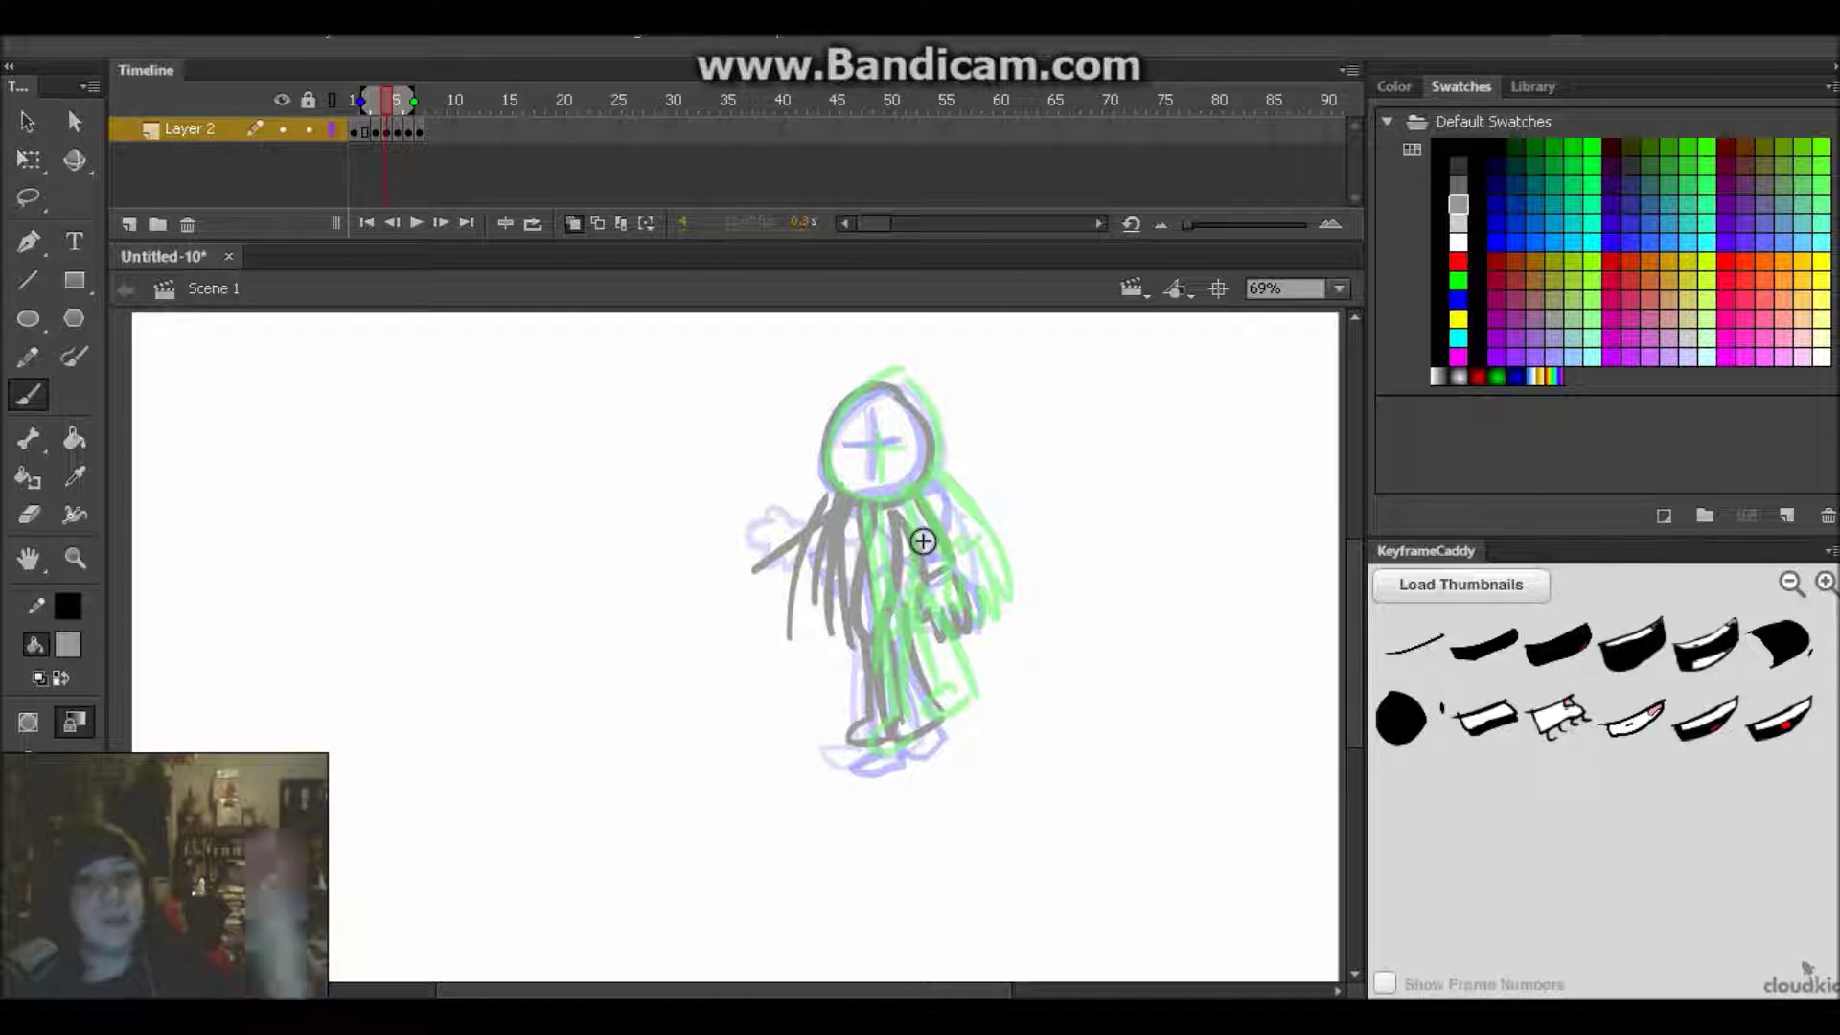
key("comma")
key("comma")
key("comma")
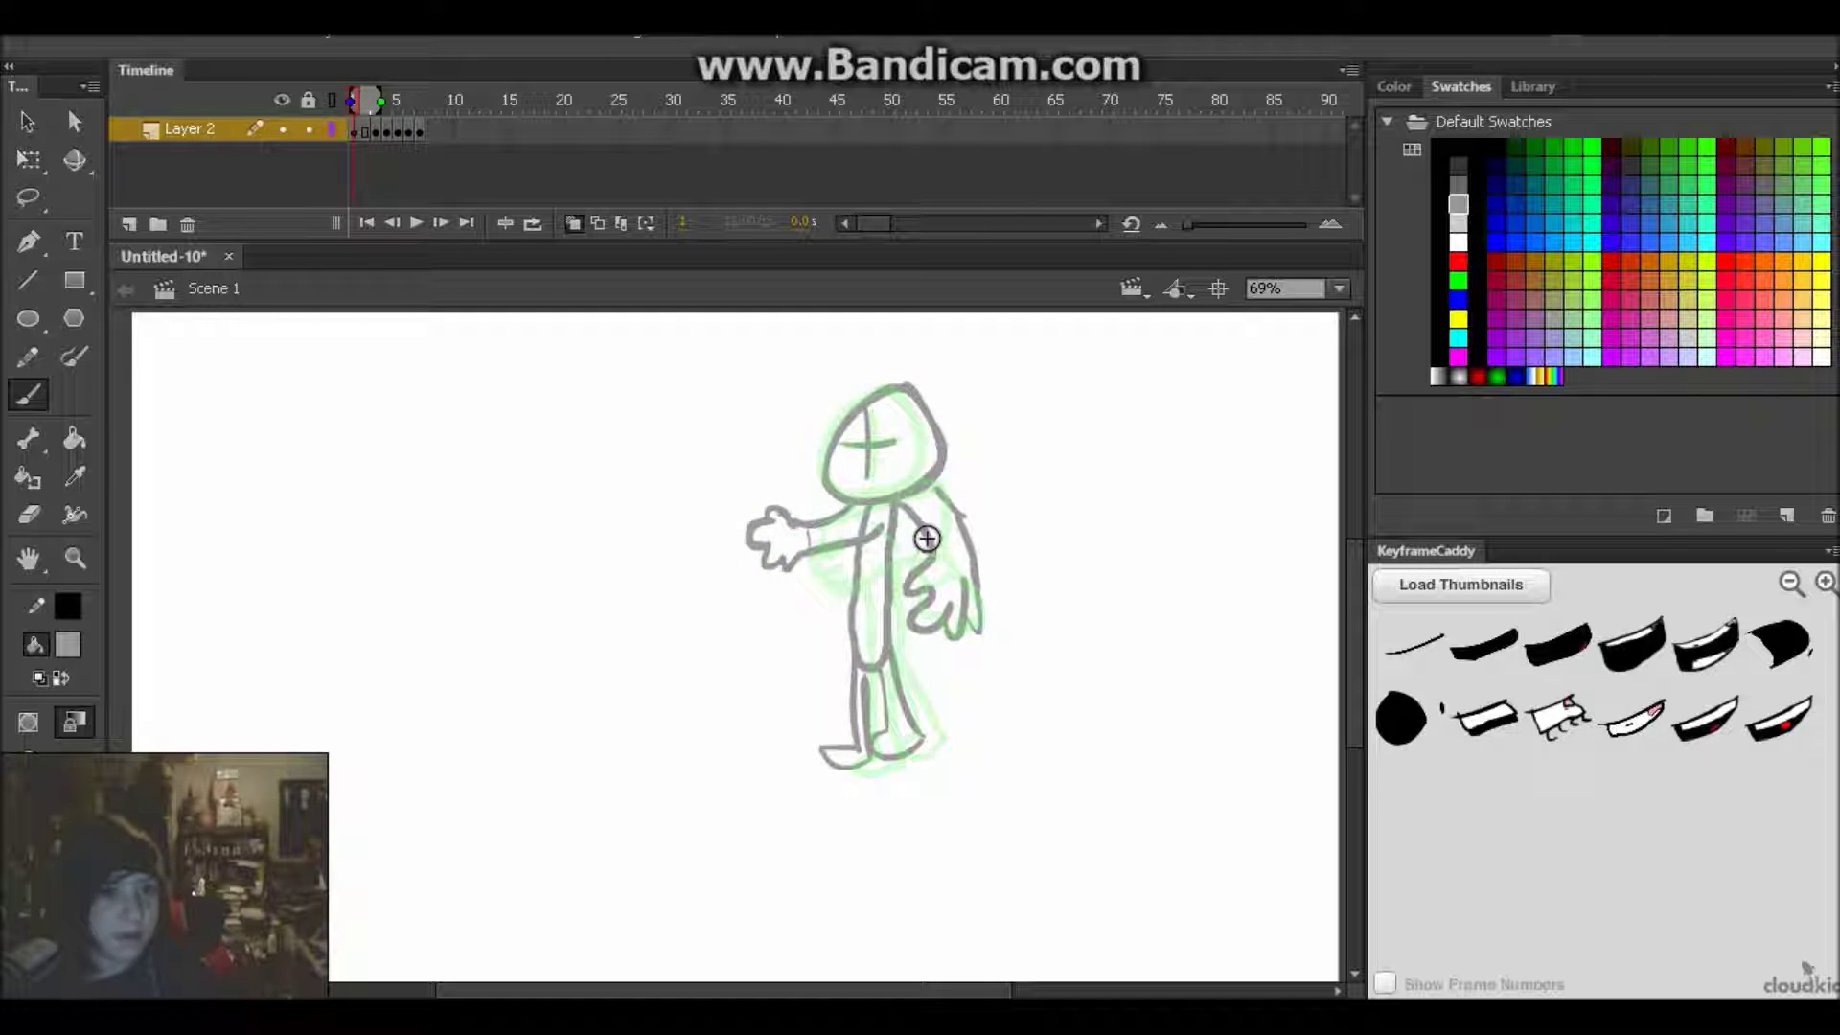
key("period")
key("period")
key("period")
key("period")
key("period")
key("period")
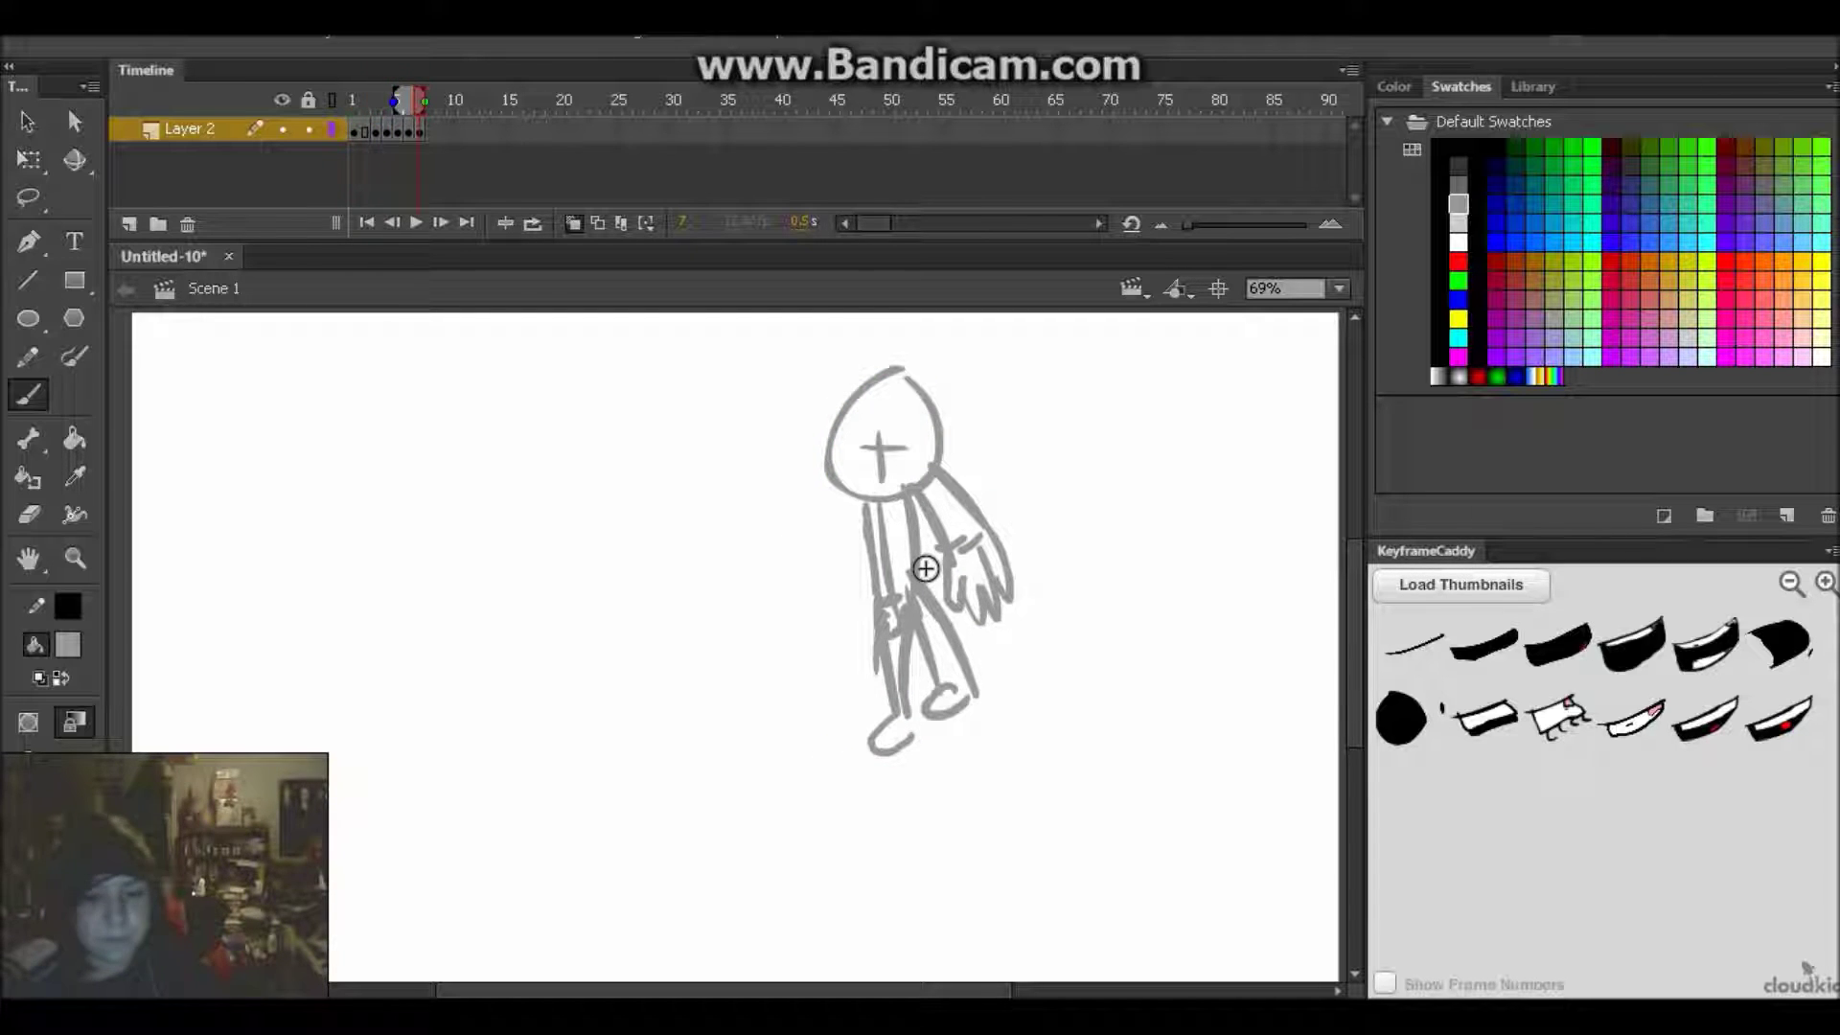
Replay the body turn, then draw larger guide-cross strokes on the figure's face in frame 7.
key("Return")
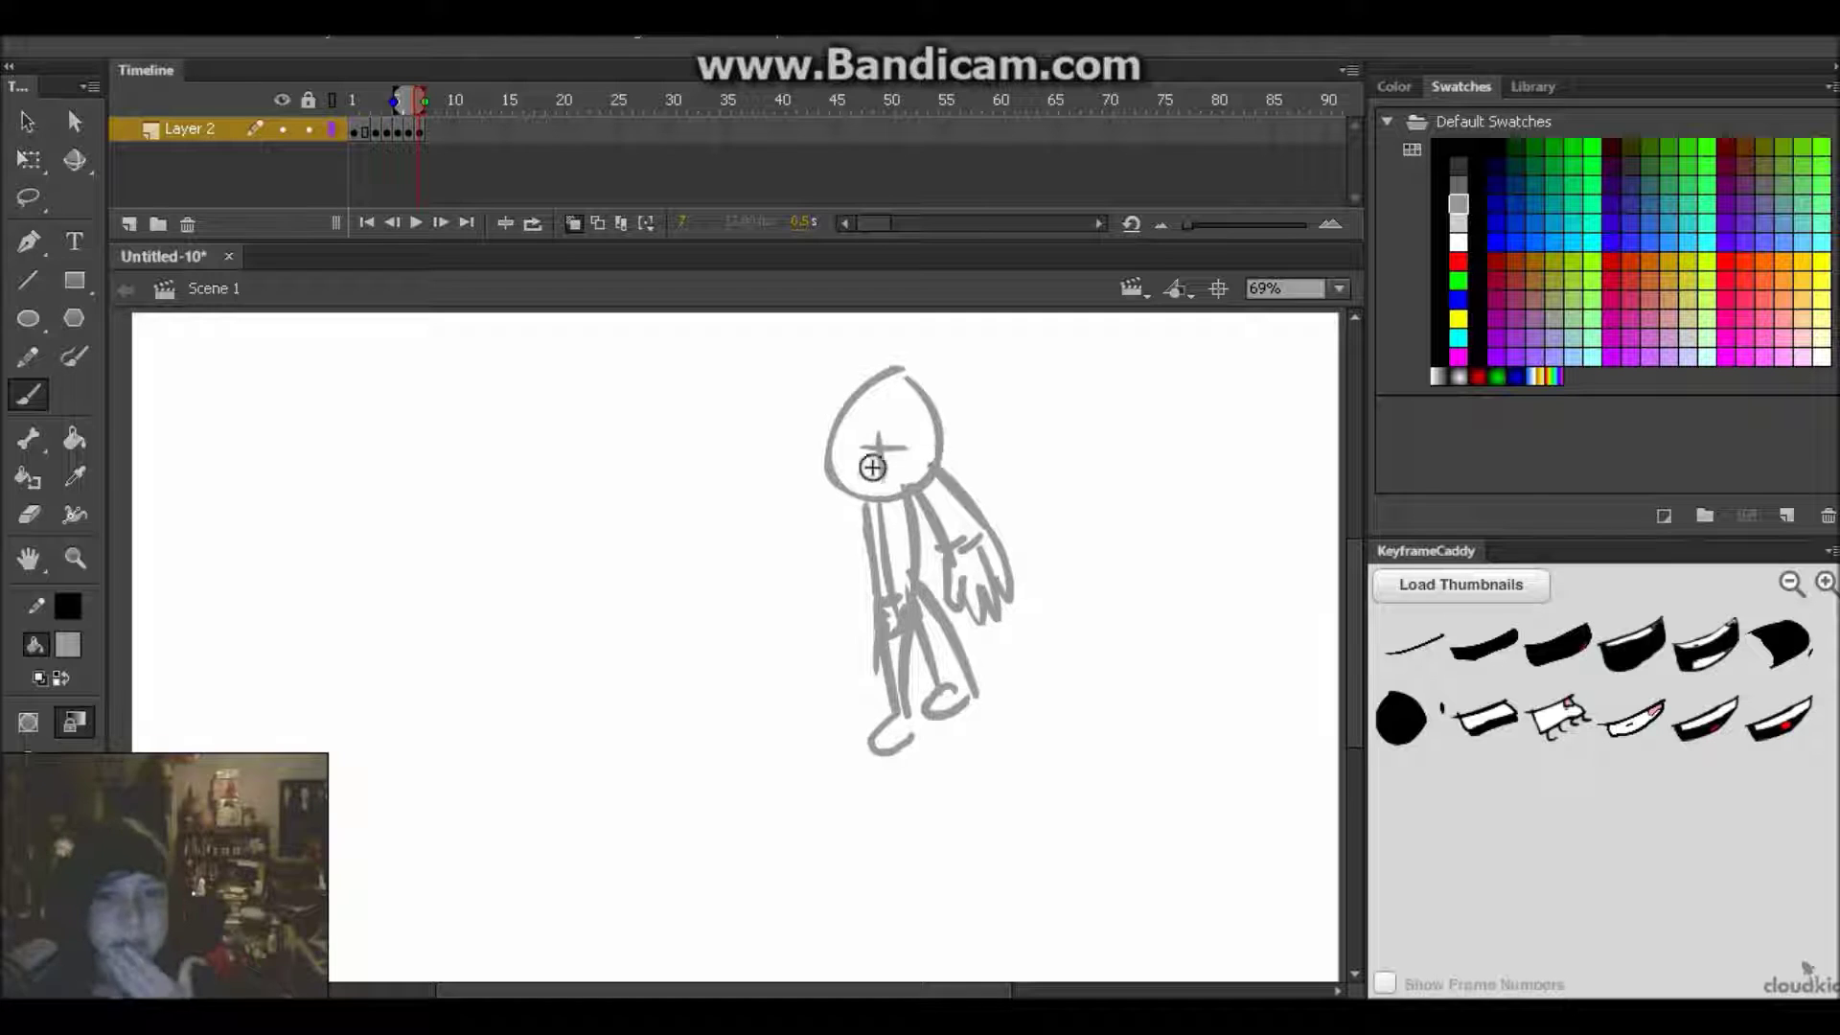
mouse_move(881, 396)
left_mouse_down()
mouse_move(911, 455)
mouse_move(867, 427)
mouse_move(858, 460)
mouse_move(932, 451)
left_mouse_up()
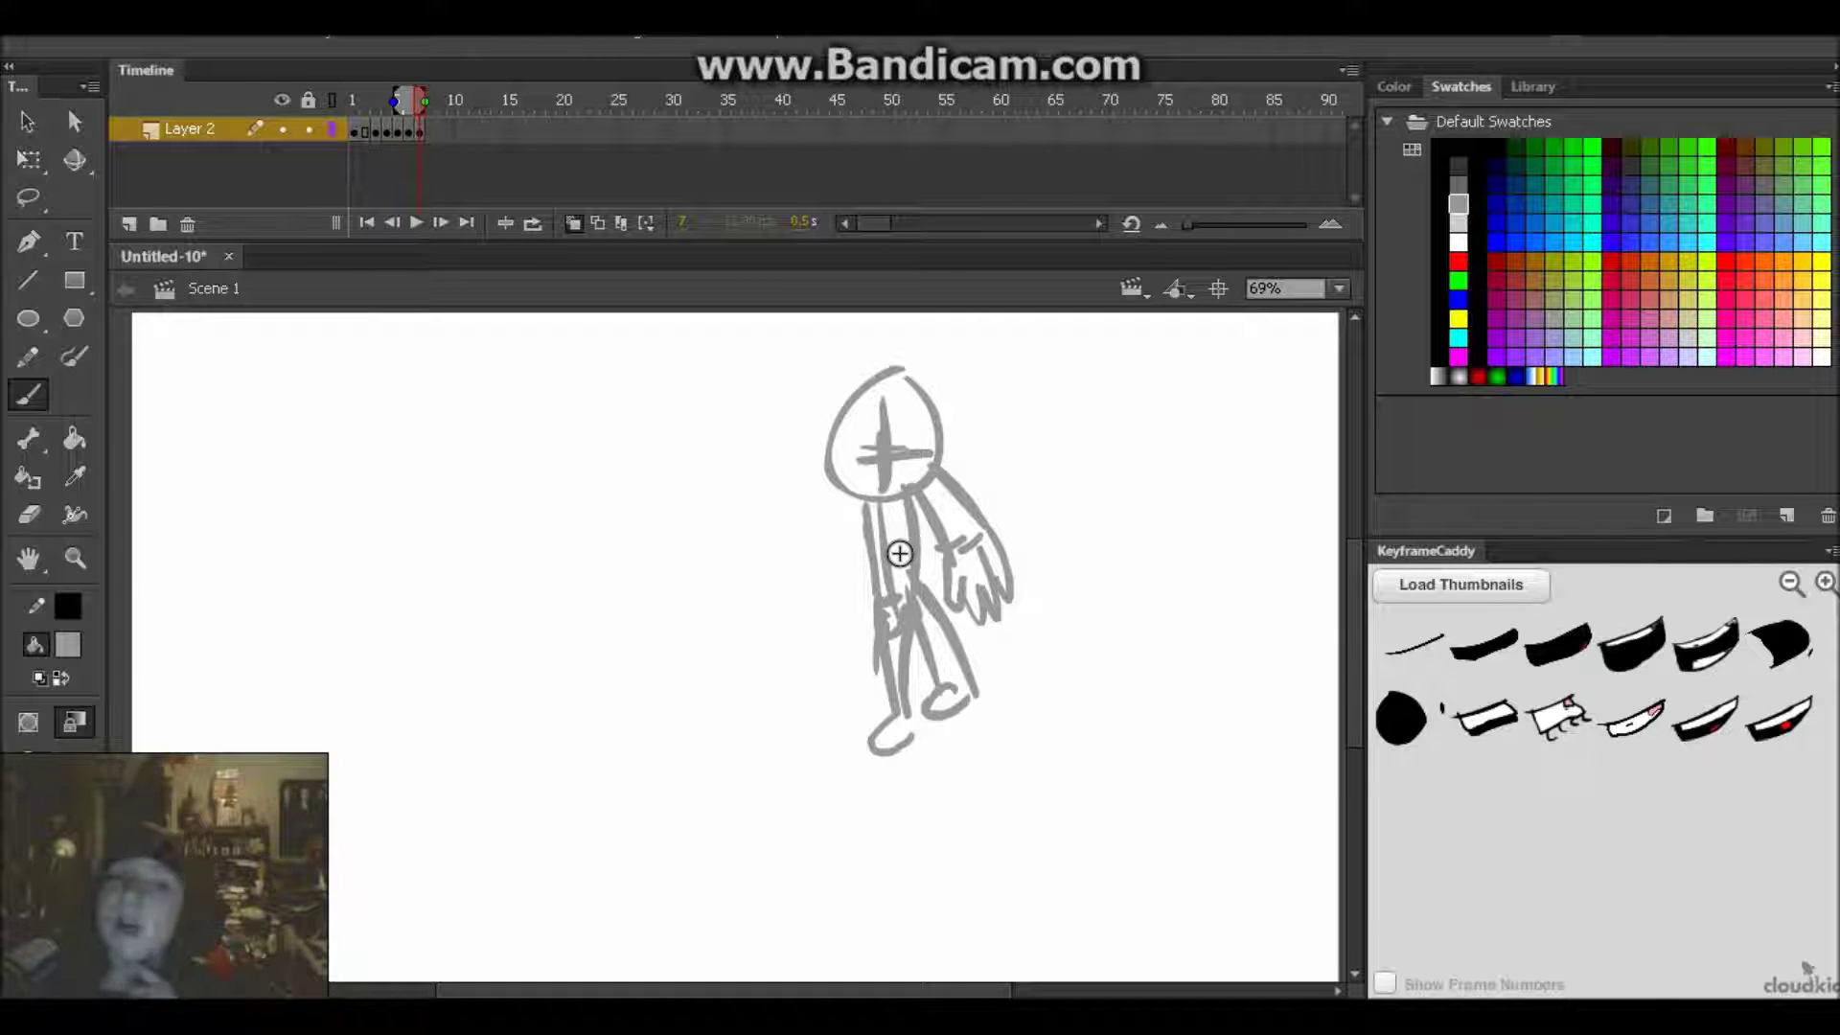